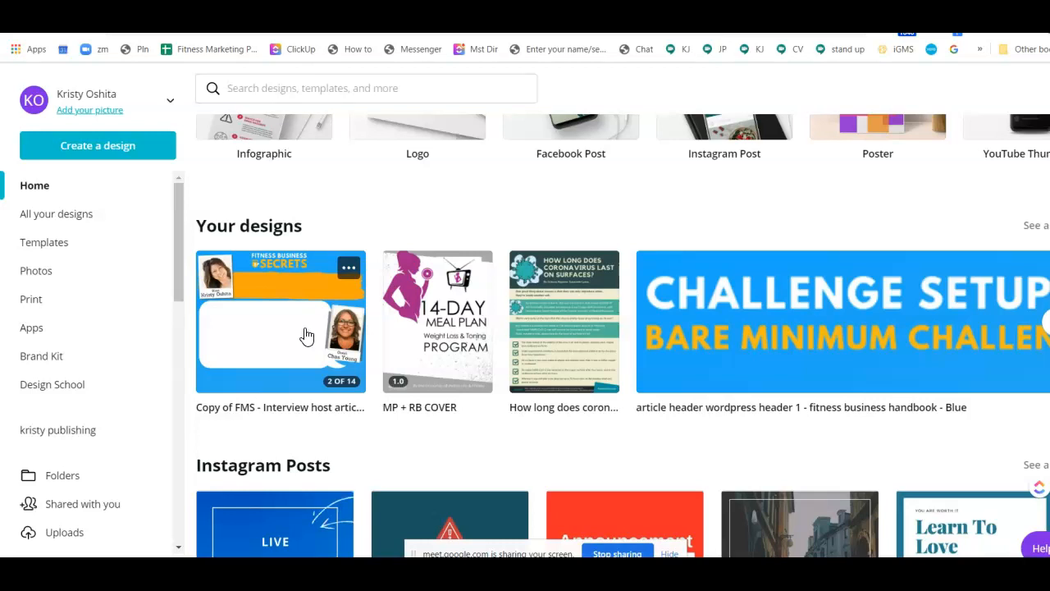
Open the recent design "Copy of FMS - Interview host article banner" for editing.
{"action": "left_click", "coordinate": [301, 289]}
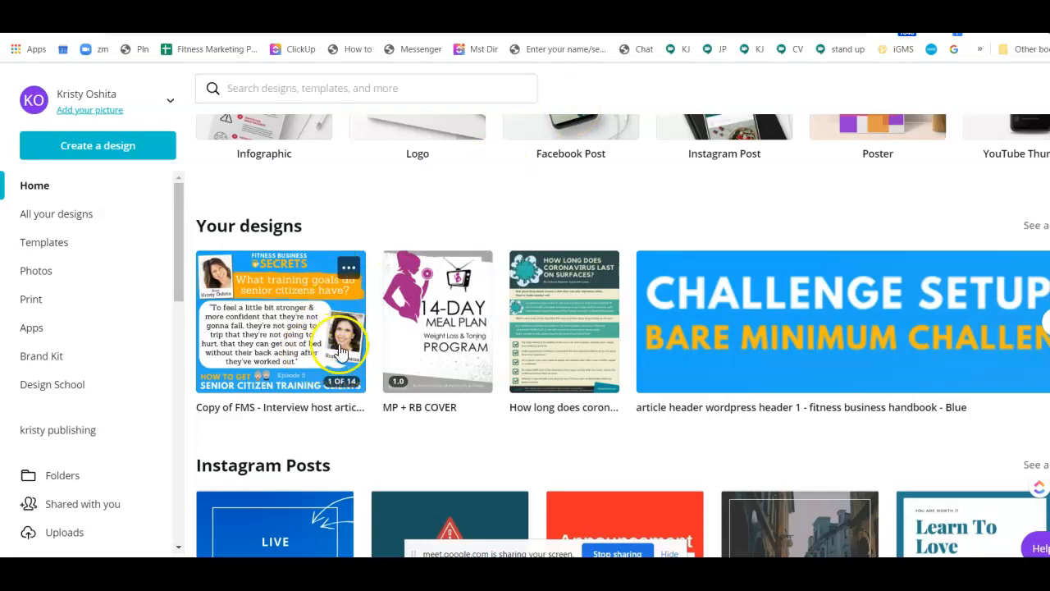
{"action": "left_click", "coordinate": [343, 349]}
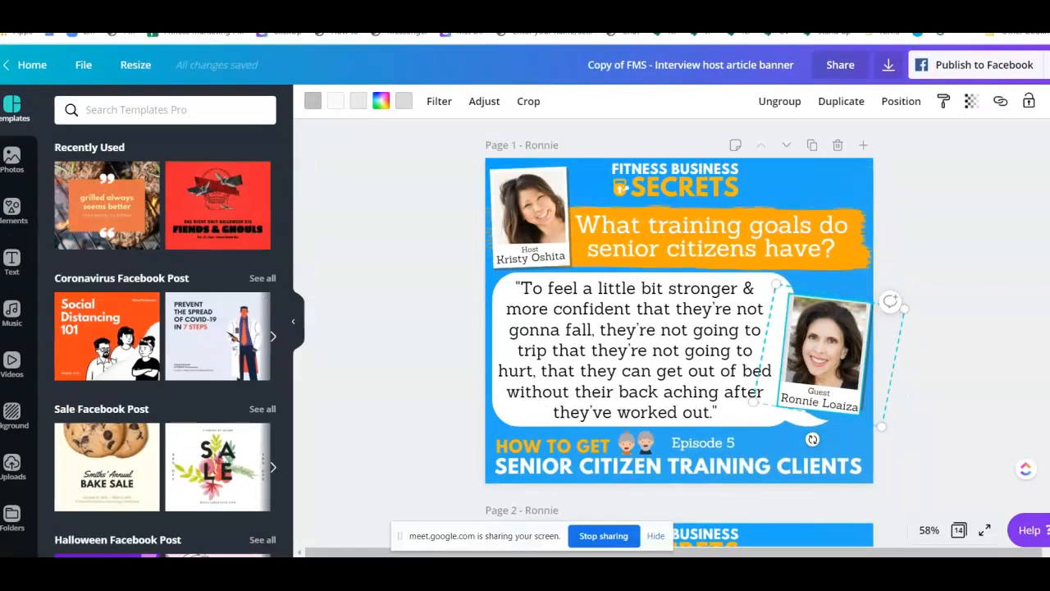
{"action": "left_click", "coordinate": [955, 293]}
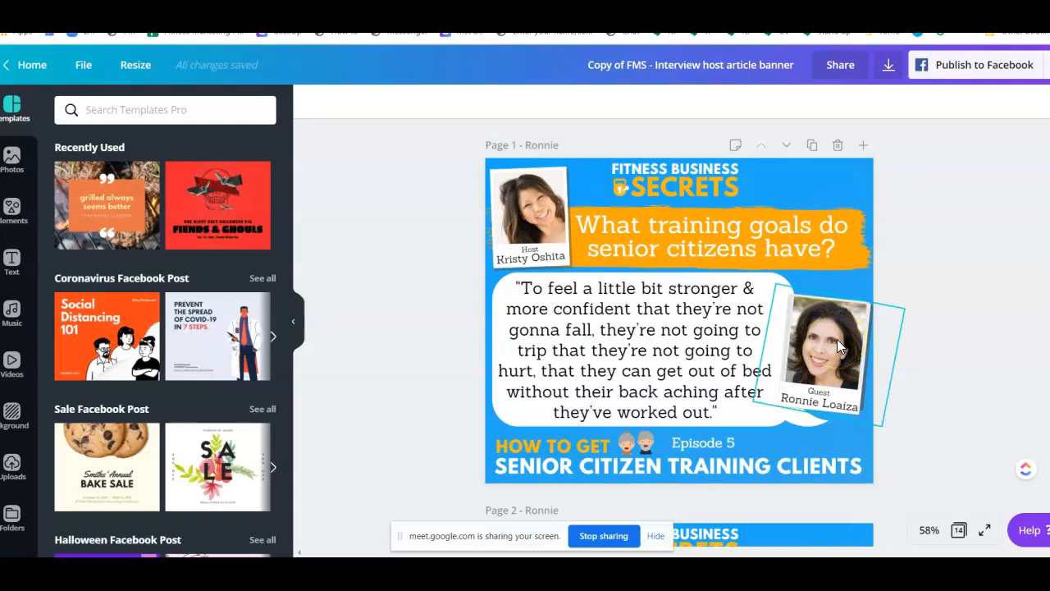
{"action": "scroll", "coordinate": [830, 336], "scroll_direction": "down", "scroll_amount": 5}
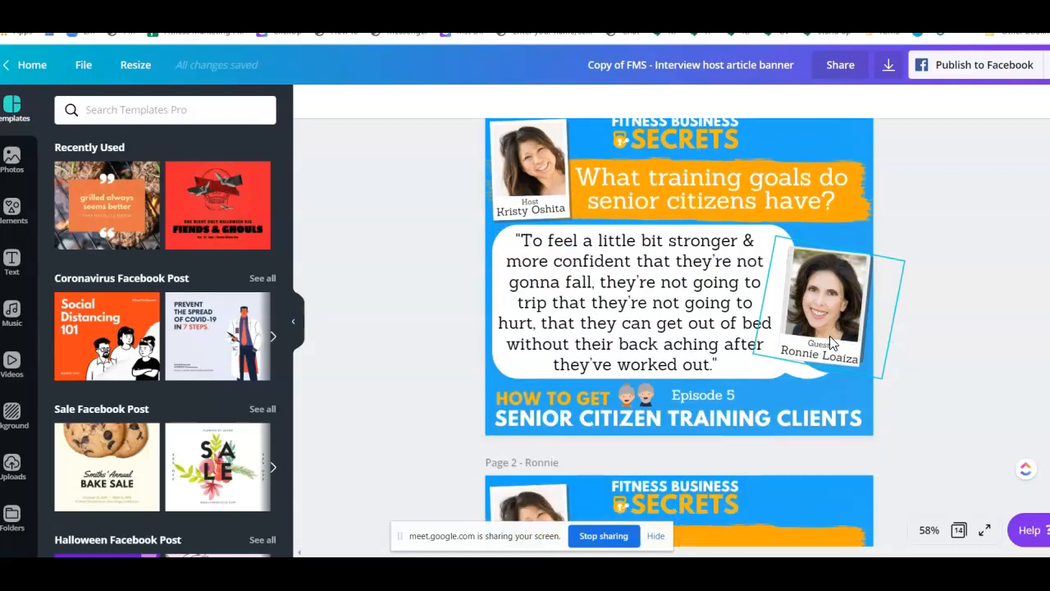
{"action": "scroll", "coordinate": [829, 335], "scroll_direction": "up", "scroll_amount": 5}
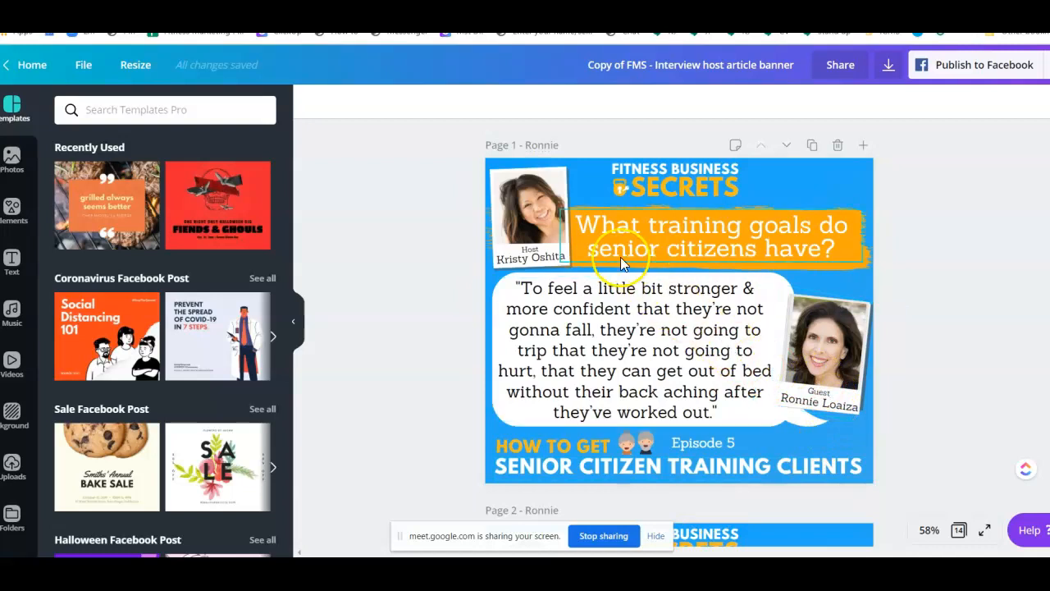
{"action": "left_click", "coordinate": [538, 214]}
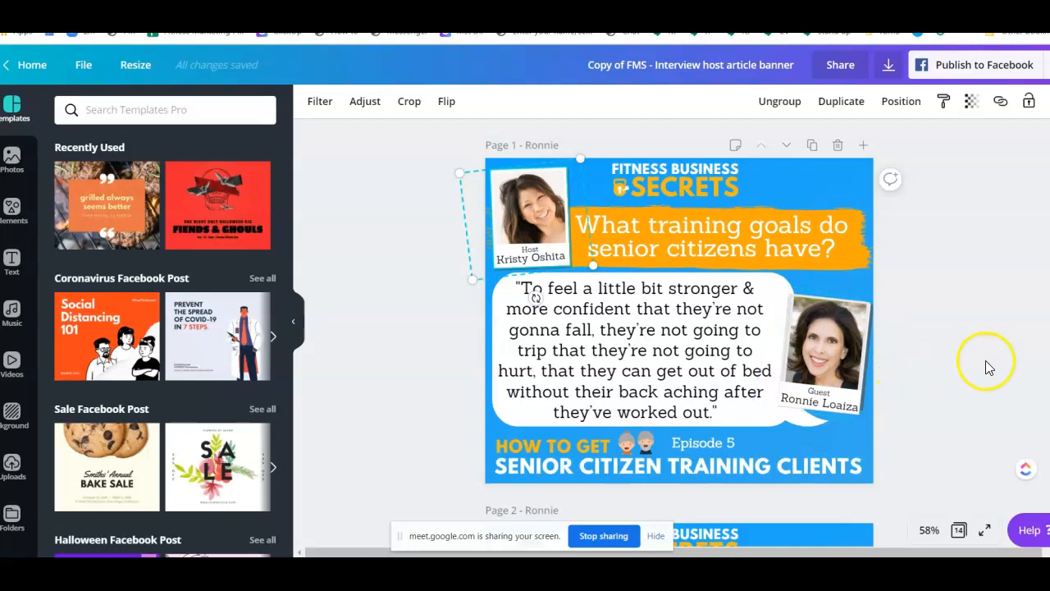
{"action": "left_click", "coordinate": [828, 345]}
{"action": "left_click", "coordinate": [417, 229]}
{"action": "left_click", "coordinate": [513, 221]}
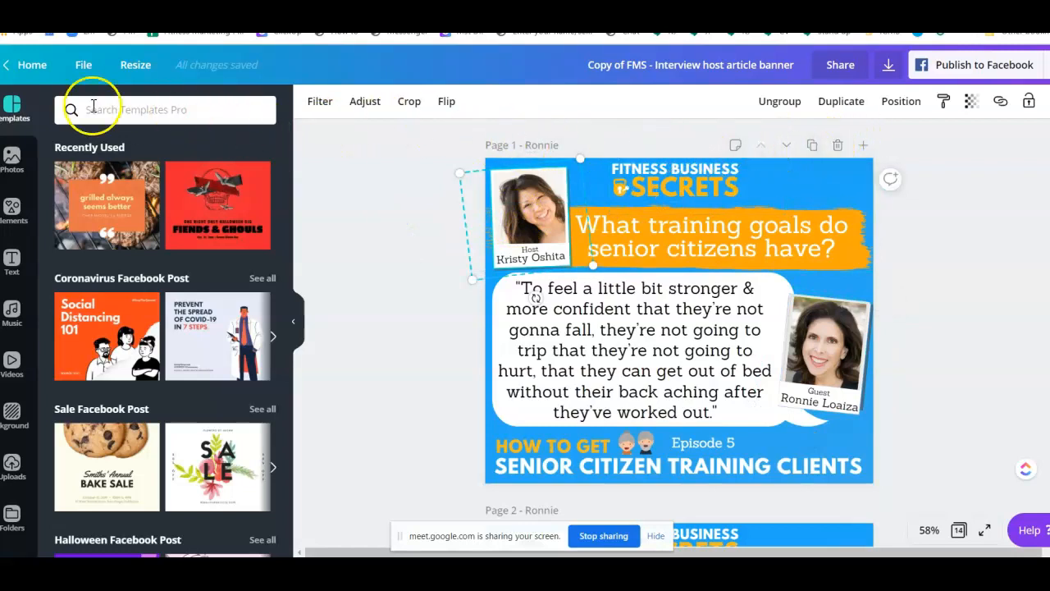
Make a copy of the design and rename the copy "Interview headshots - Interview host article banner".
{"action": "left_click", "coordinate": [83, 66]}
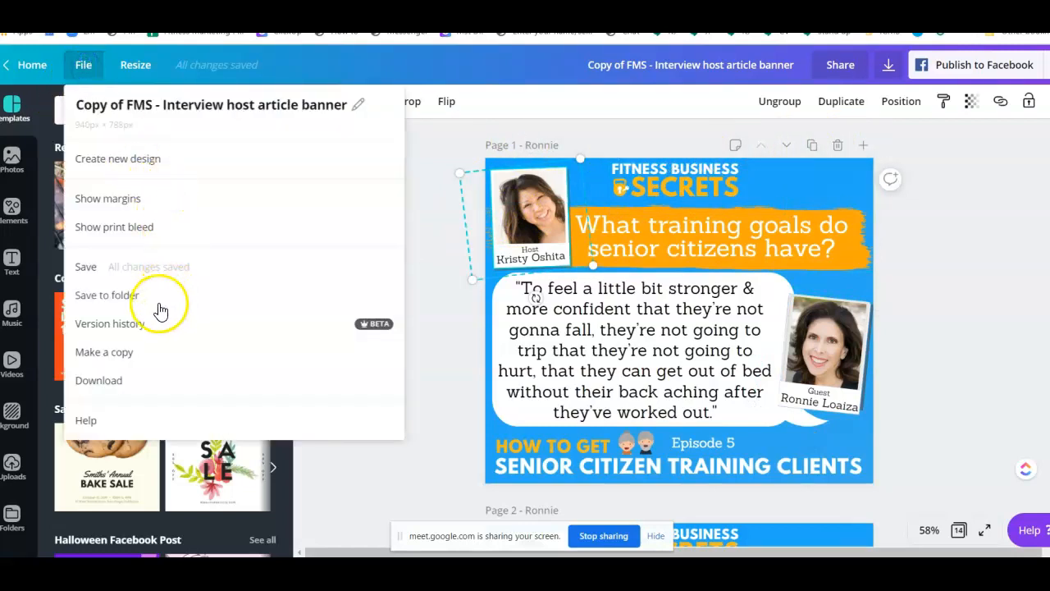
{"action": "left_click", "coordinate": [133, 355]}
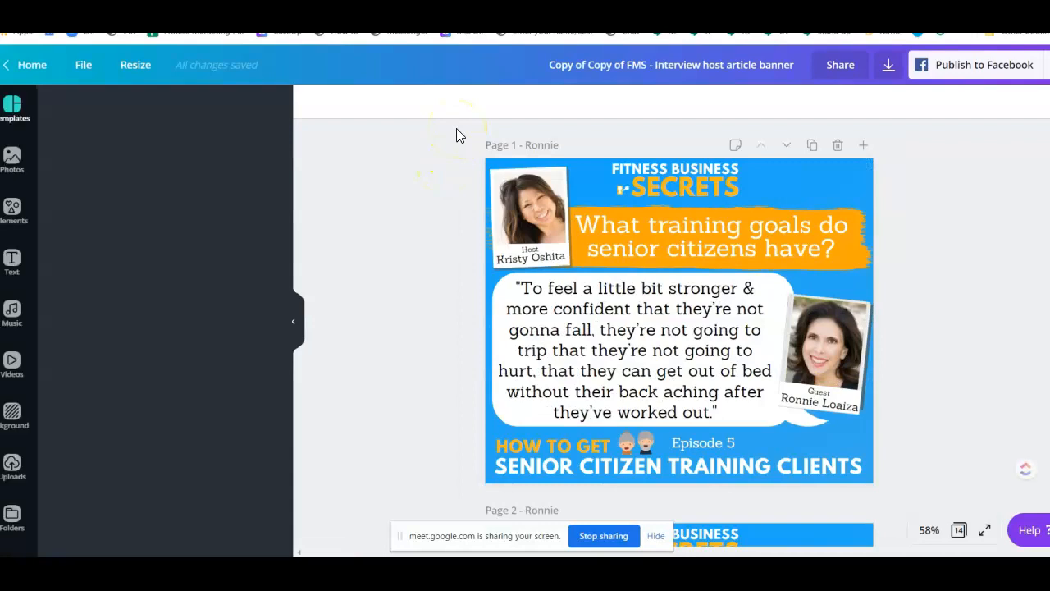
{"action": "left_click", "coordinate": [650, 63]}
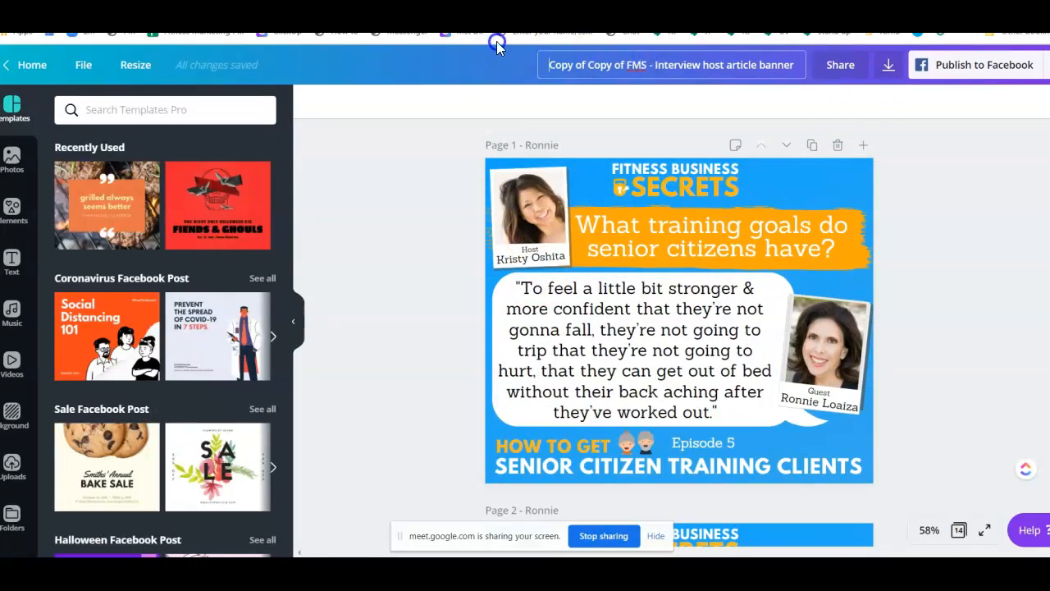
{"action": "left_click", "coordinate": [634, 64]}
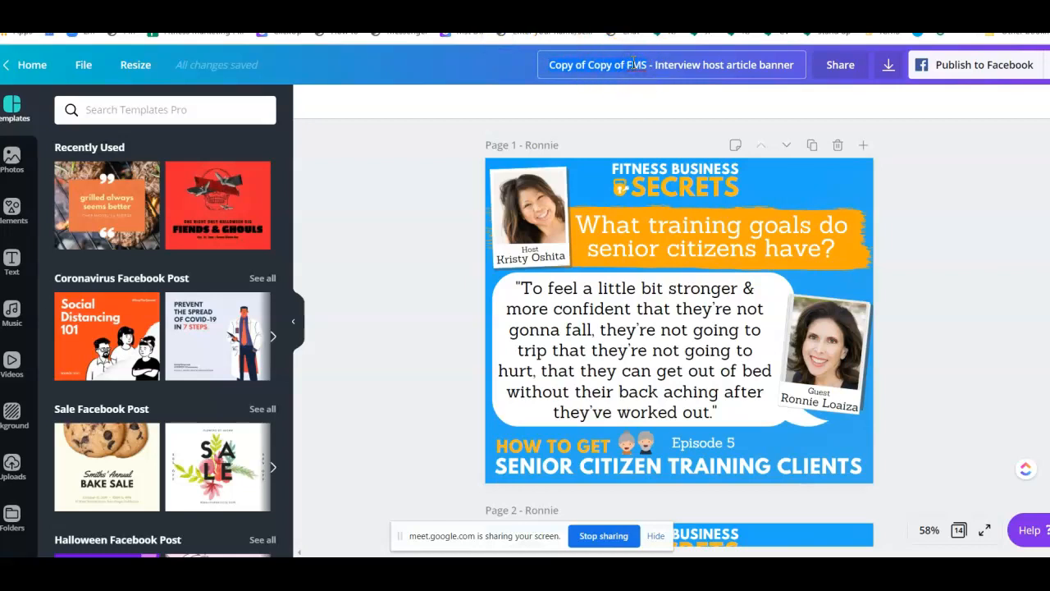
{"action": "type", "text": "Interview headshots"}
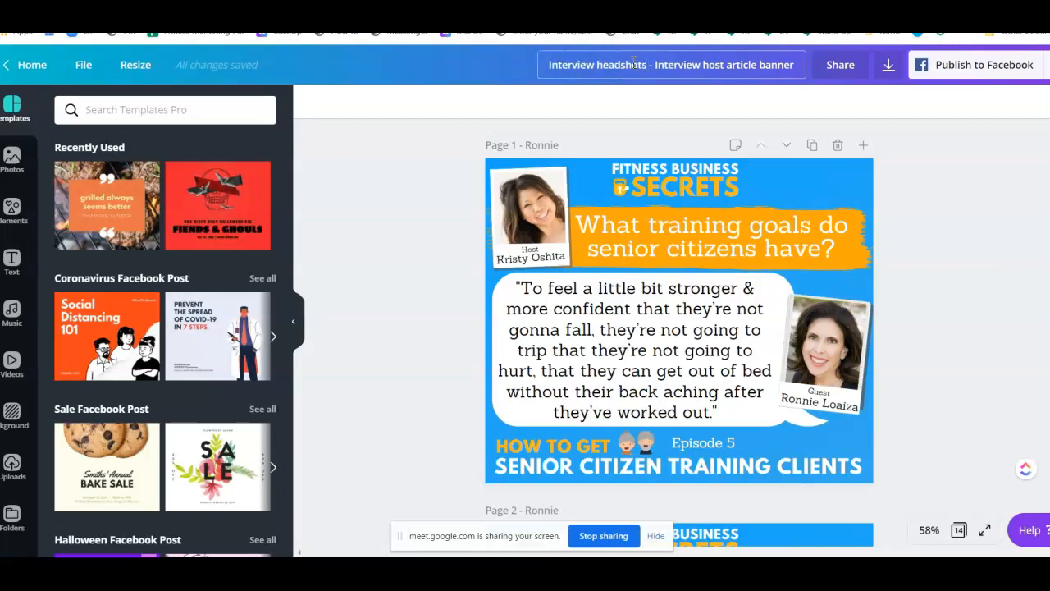
{"action": "left_click", "coordinate": [422, 206]}
Find the folder "FMS - Fitness marketing secrets" among your folders and open it.
{"action": "left_click", "coordinate": [631, 187]}
{"action": "left_click", "coordinate": [633, 188]}
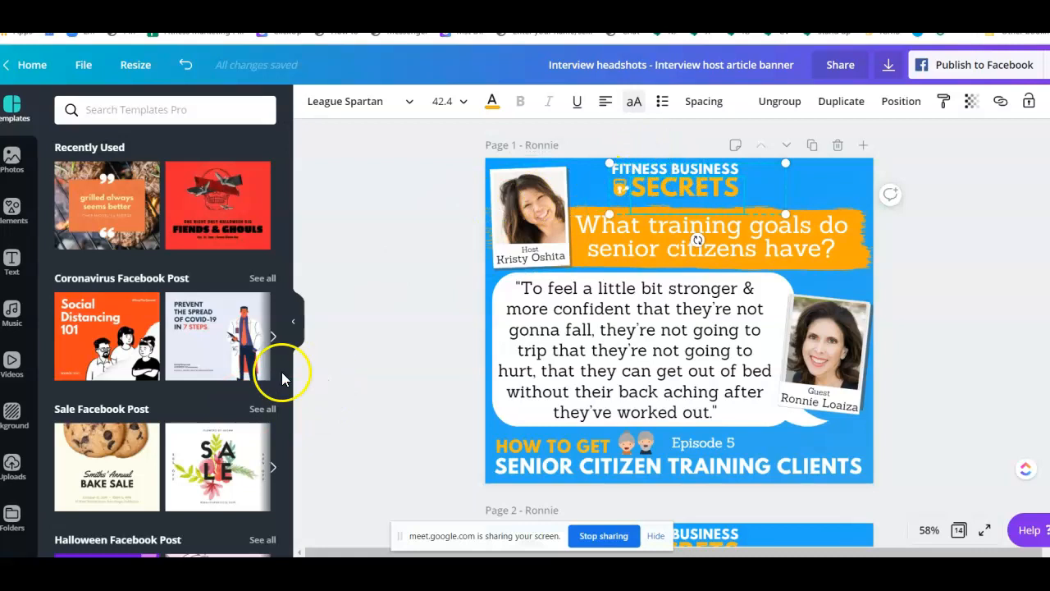
{"action": "left_click", "coordinate": [14, 474]}
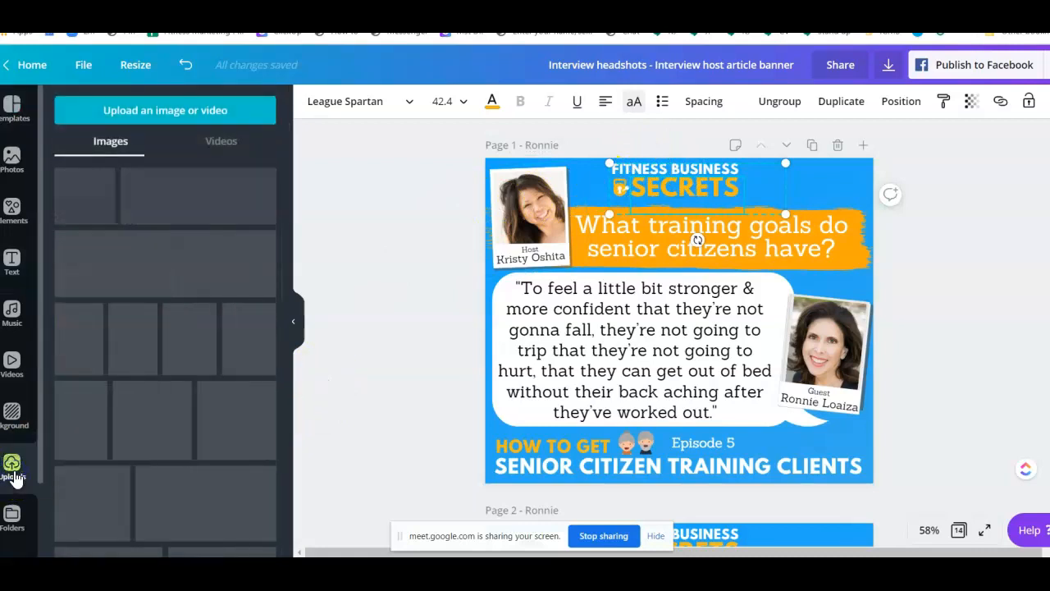
{"action": "left_click", "coordinate": [11, 516]}
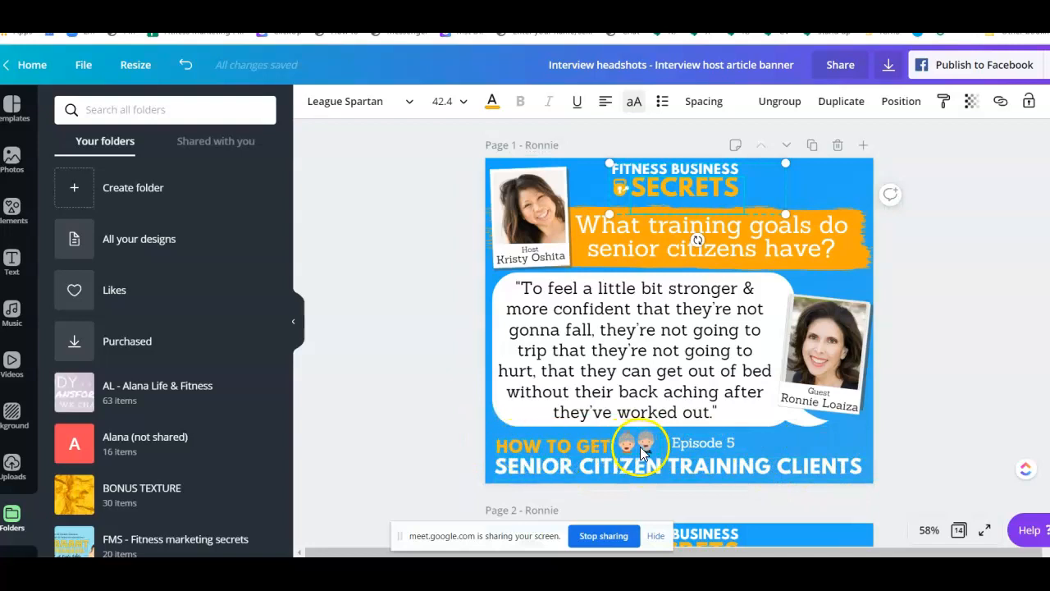
{"action": "scroll", "coordinate": [152, 420], "scroll_direction": "down", "scroll_amount": 3}
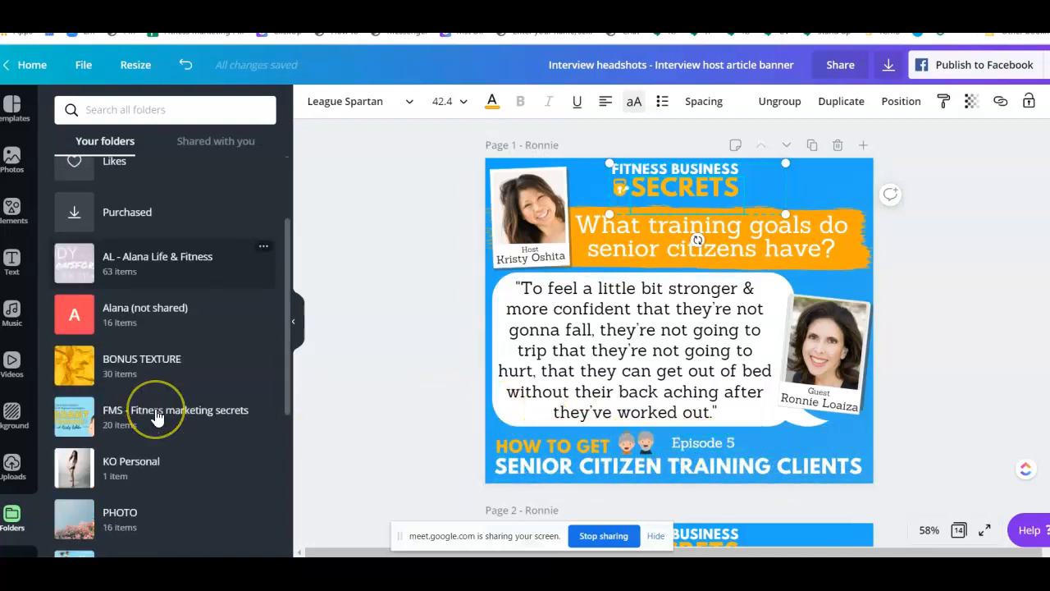
{"action": "scroll", "coordinate": [156, 418], "scroll_direction": "down", "scroll_amount": 2}
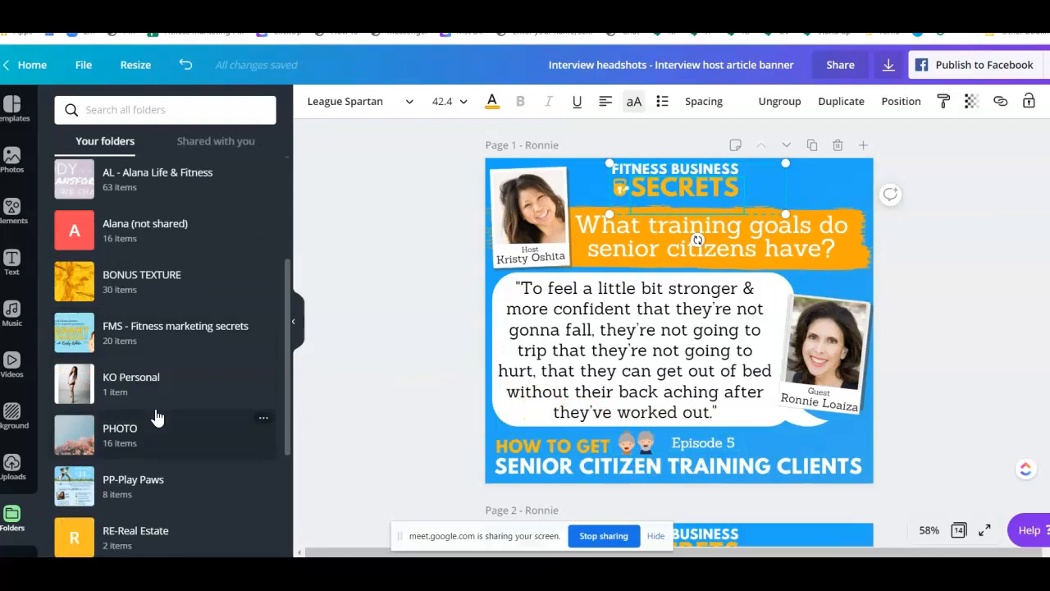
{"action": "scroll", "coordinate": [156, 418], "scroll_direction": "down", "scroll_amount": 2}
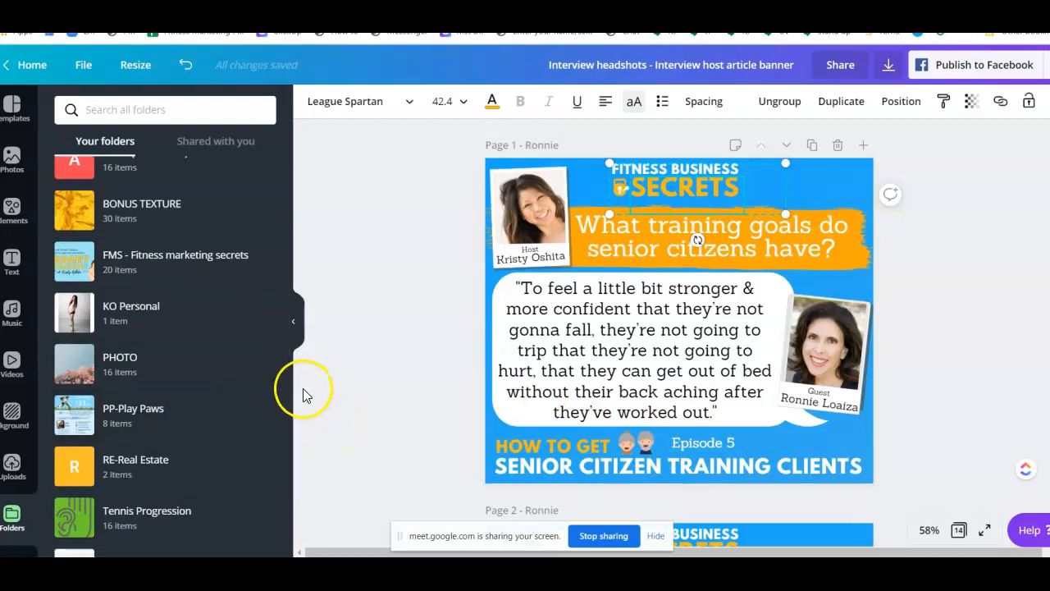
{"action": "scroll", "coordinate": [265, 402], "scroll_direction": "up", "scroll_amount": 2}
{"action": "scroll", "coordinate": [265, 405], "scroll_direction": "down", "scroll_amount": 2}
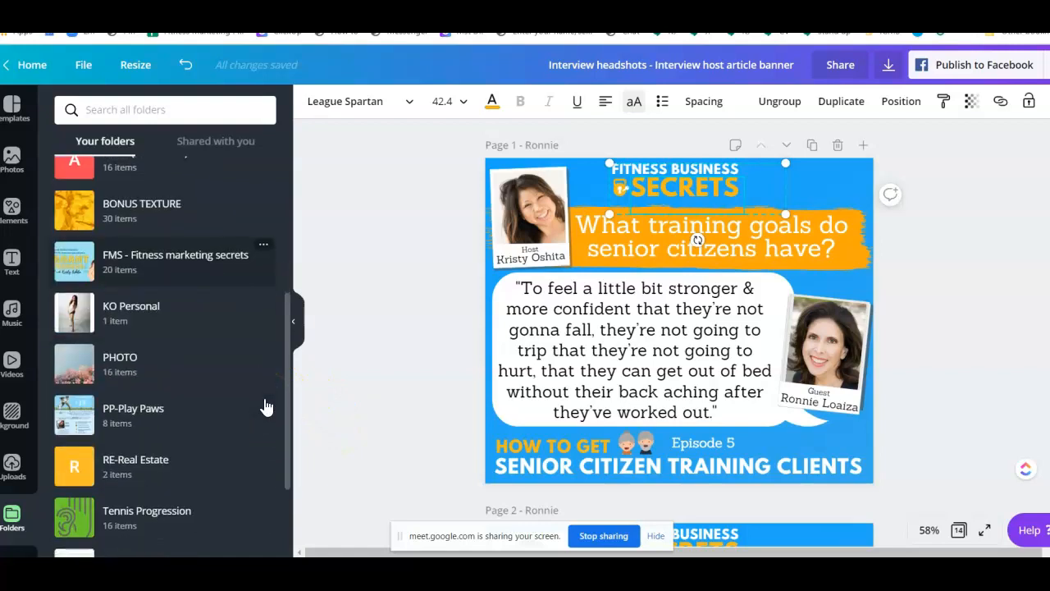
{"action": "scroll", "coordinate": [265, 405], "scroll_direction": "up", "scroll_amount": 1}
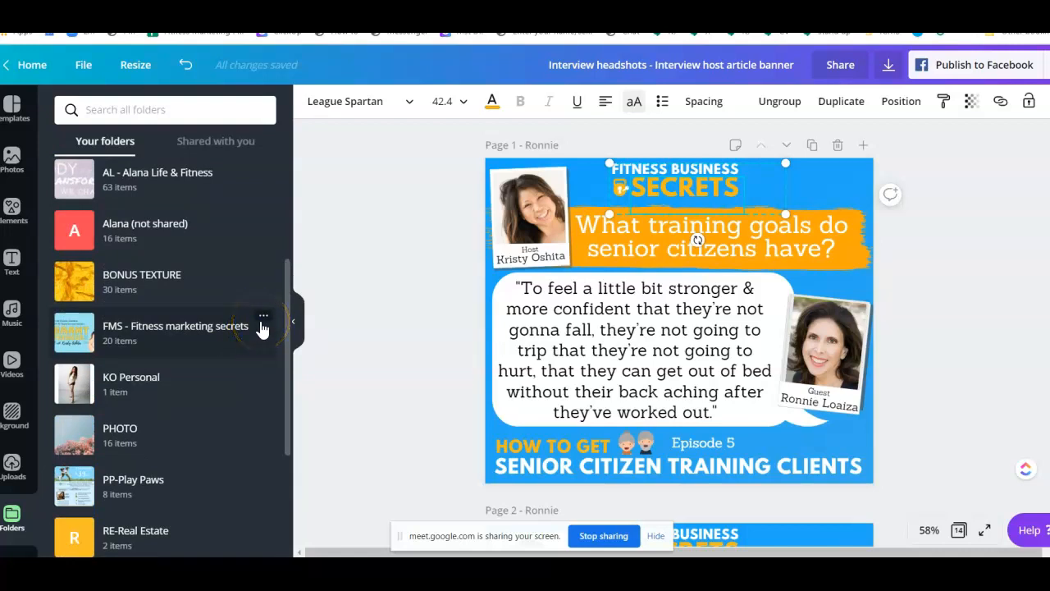
{"action": "left_click", "coordinate": [261, 328]}
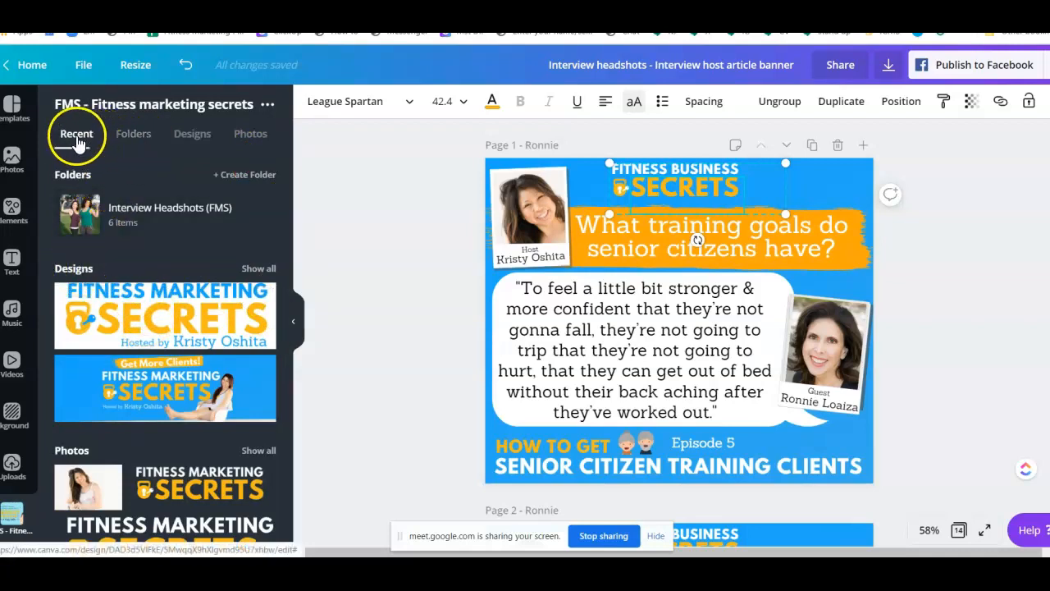
Look through the folder's recent items, subfolders and designs, ending with its photos.
{"action": "scroll", "coordinate": [94, 410], "scroll_direction": "down", "scroll_amount": 1}
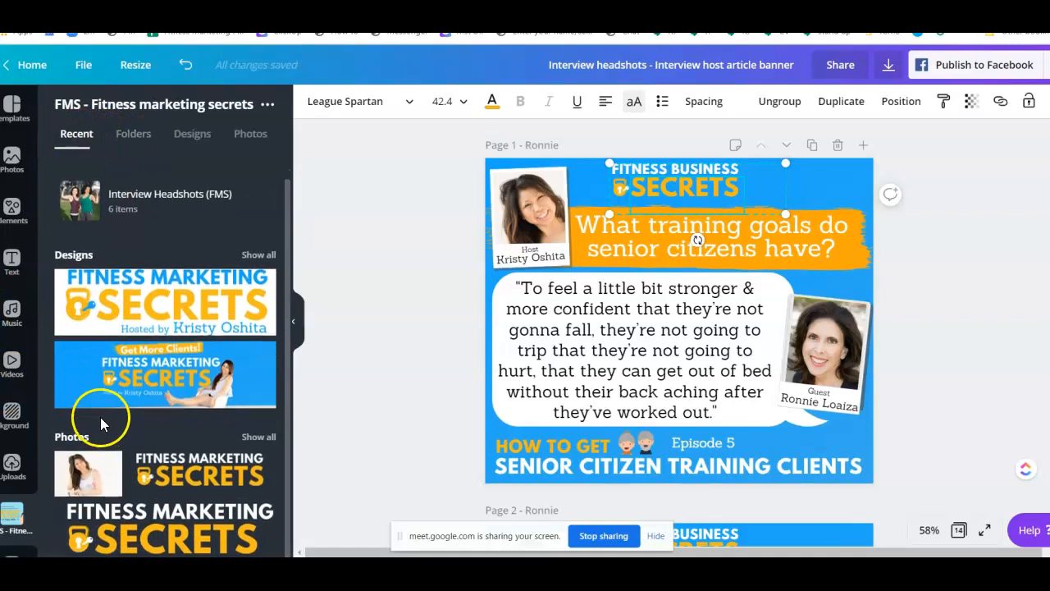
{"action": "scroll", "coordinate": [99, 418], "scroll_direction": "up", "scroll_amount": 1}
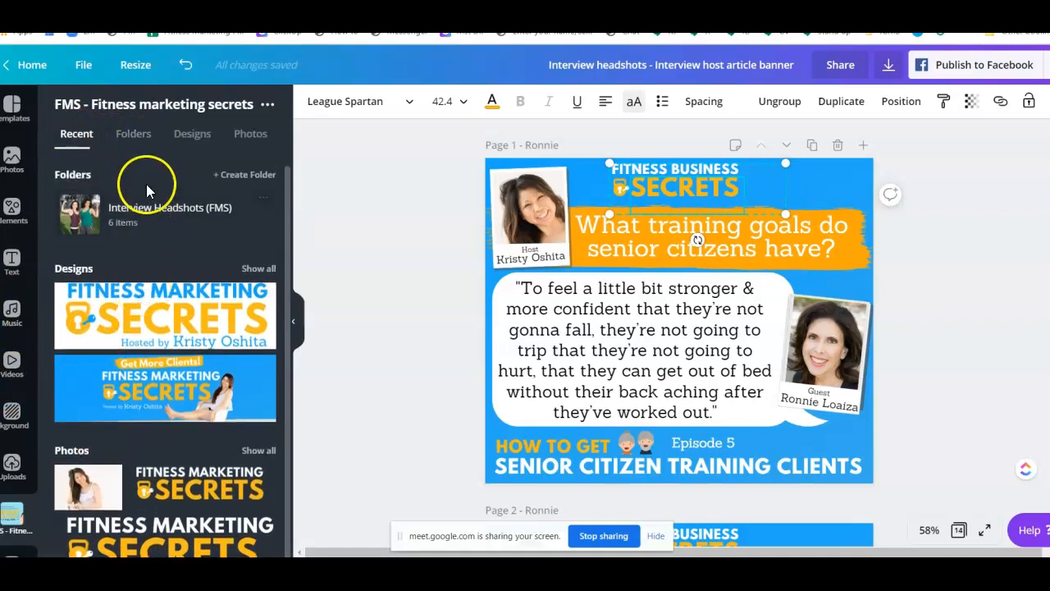
{"action": "left_click", "coordinate": [140, 135]}
{"action": "left_click", "coordinate": [191, 137]}
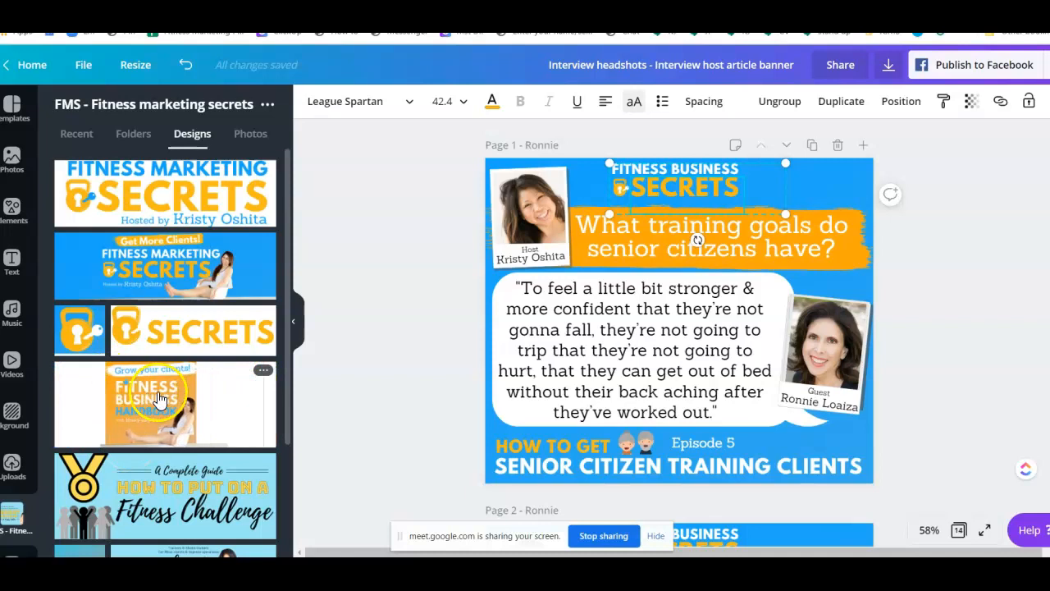
{"action": "scroll", "coordinate": [190, 376], "scroll_direction": "down", "scroll_amount": 3}
{"action": "scroll", "coordinate": [194, 369], "scroll_direction": "up", "scroll_amount": 3}
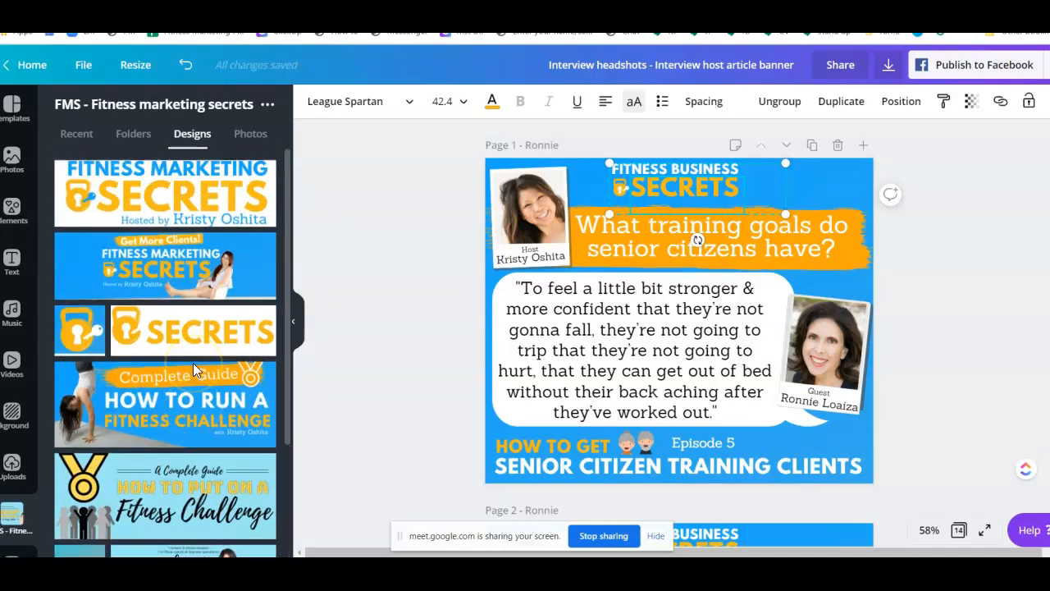
{"action": "left_click", "coordinate": [264, 137]}
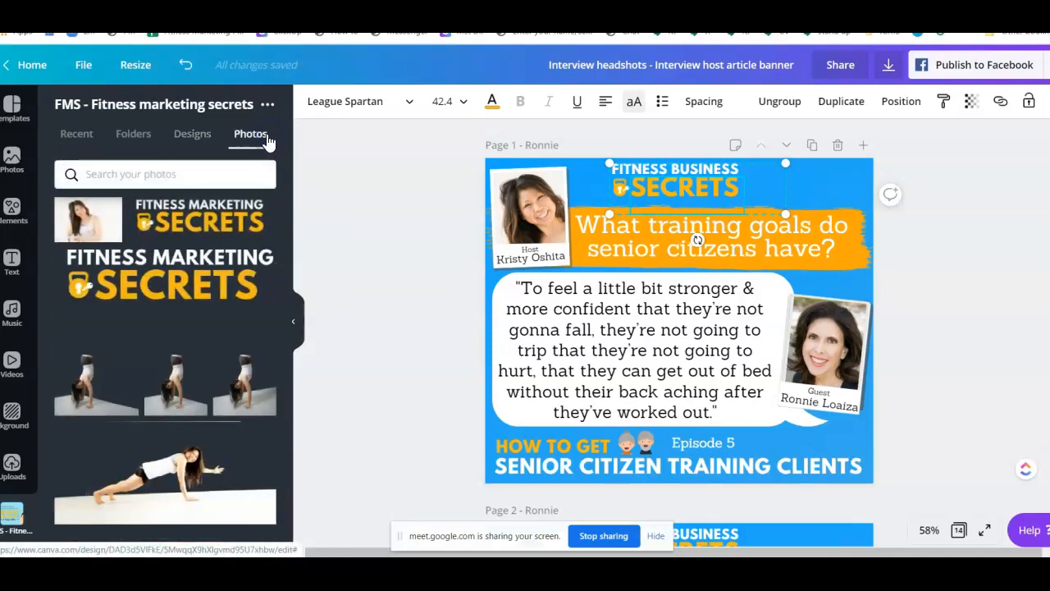
Try the Fitness Marketing Secrets logo photo over the heading area of page 1, and delete it again.
{"action": "left_click", "coordinate": [203, 219]}
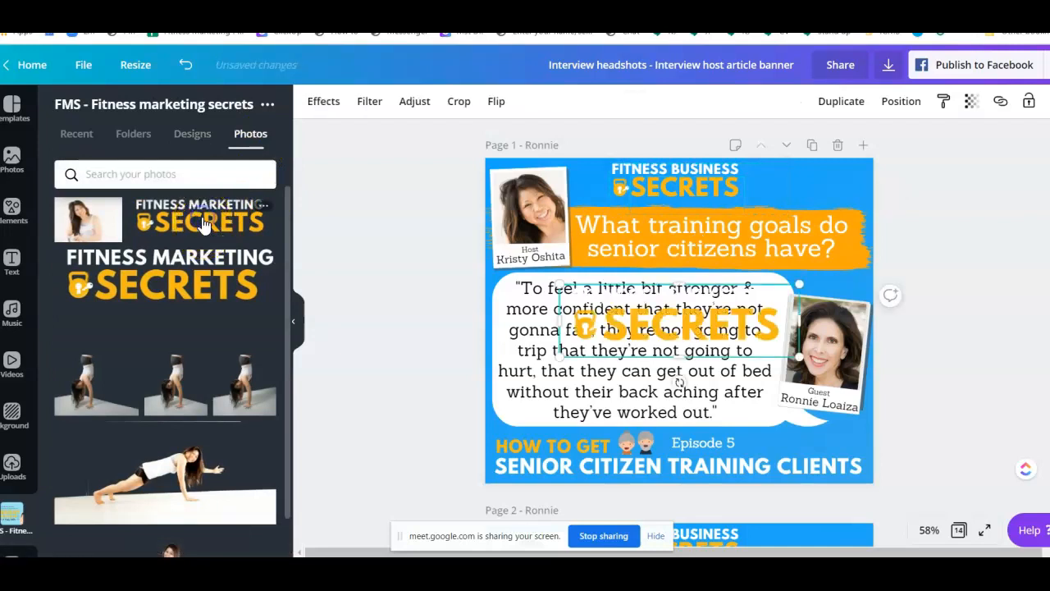
{"action": "left_click_drag", "start_coordinate": [632, 332], "coordinate": [634, 234]}
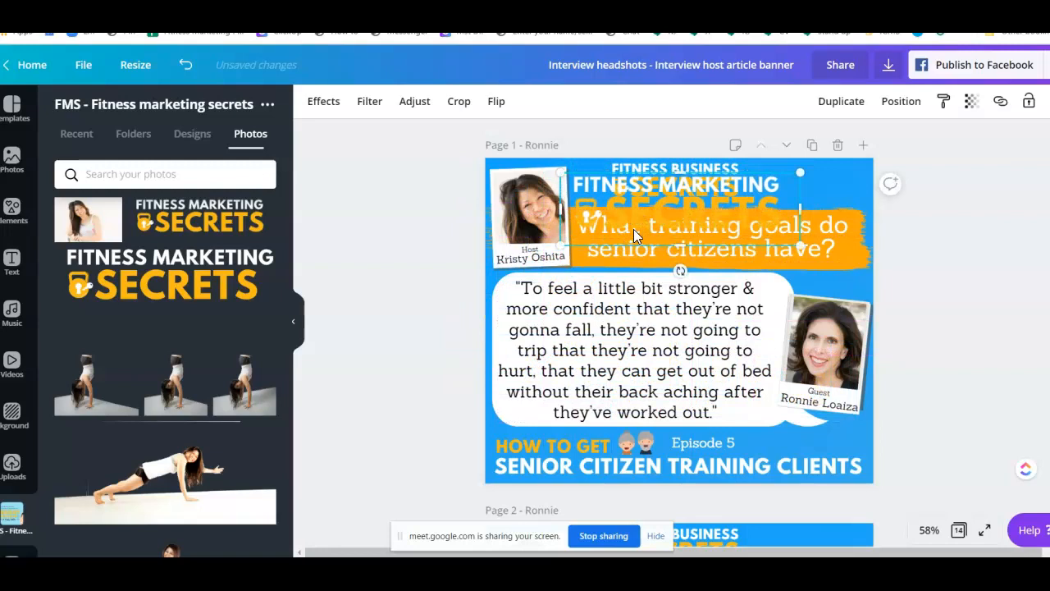
{"action": "key", "text": "Delete"}
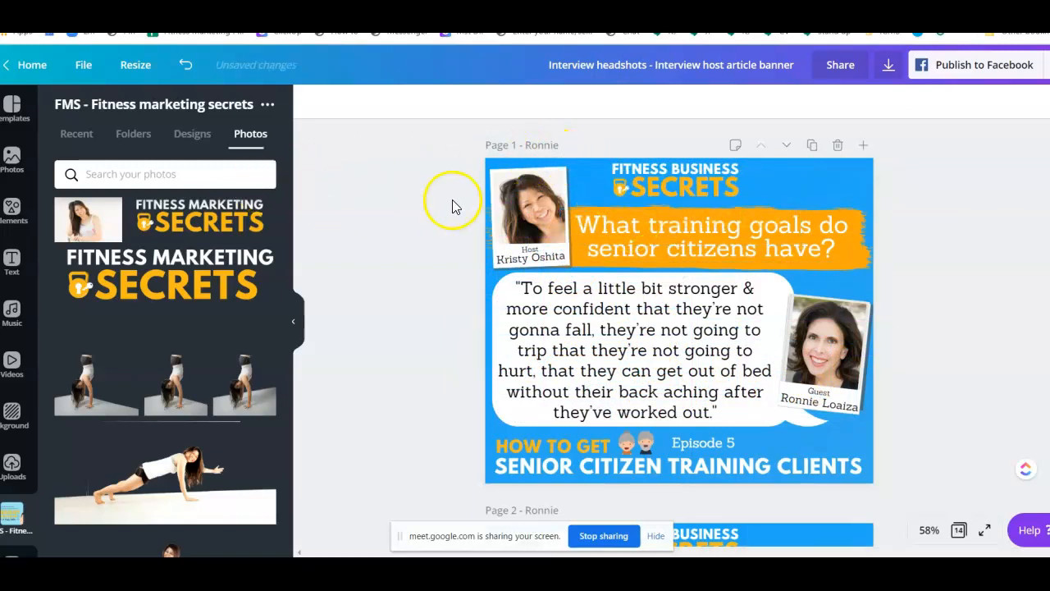
Try deleting the Fitness Business Secrets logo from page 1, and undo the deletion.
{"action": "left_click", "coordinate": [666, 185]}
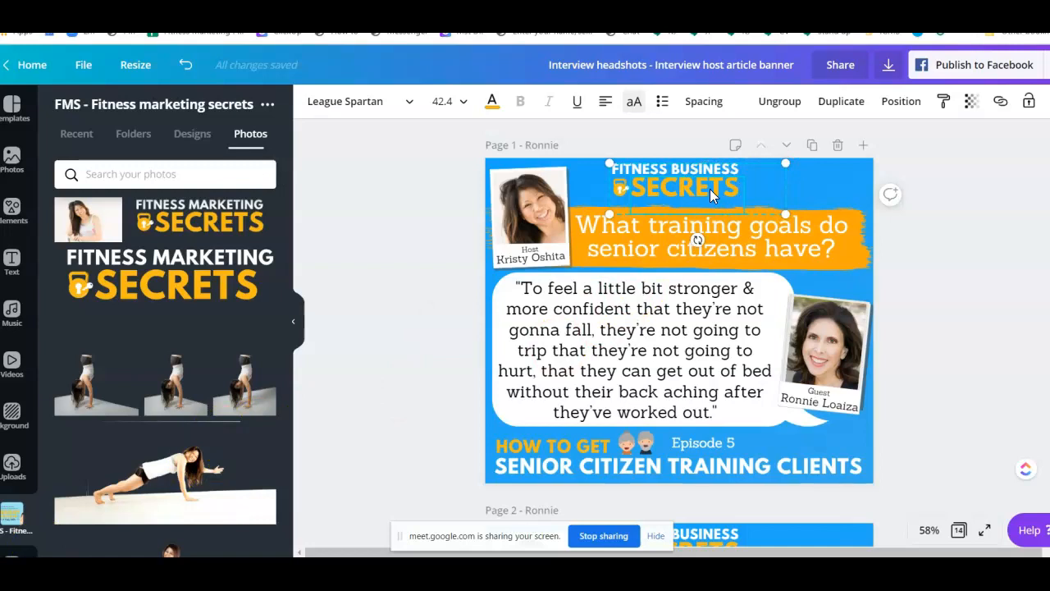
{"action": "key", "text": "Delete"}
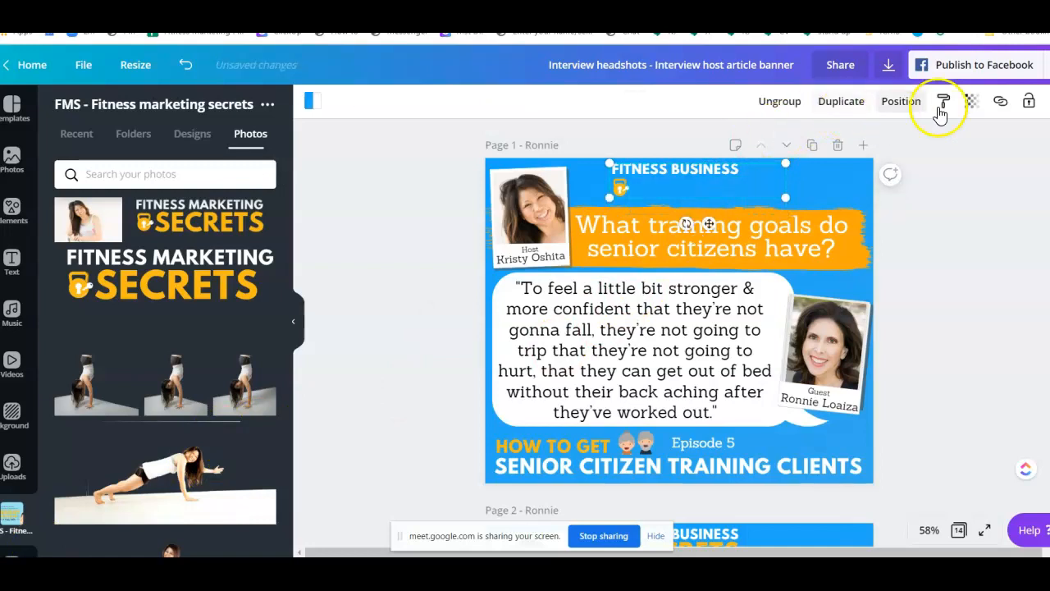
{"action": "key", "text": "Delete"}
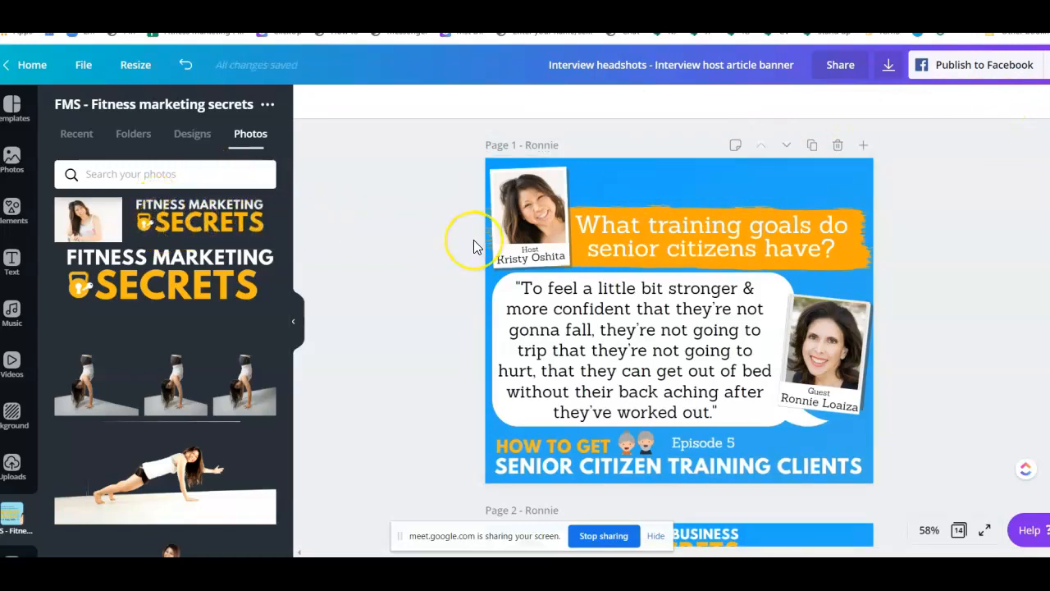
{"action": "key", "text": "ctrl+z"}
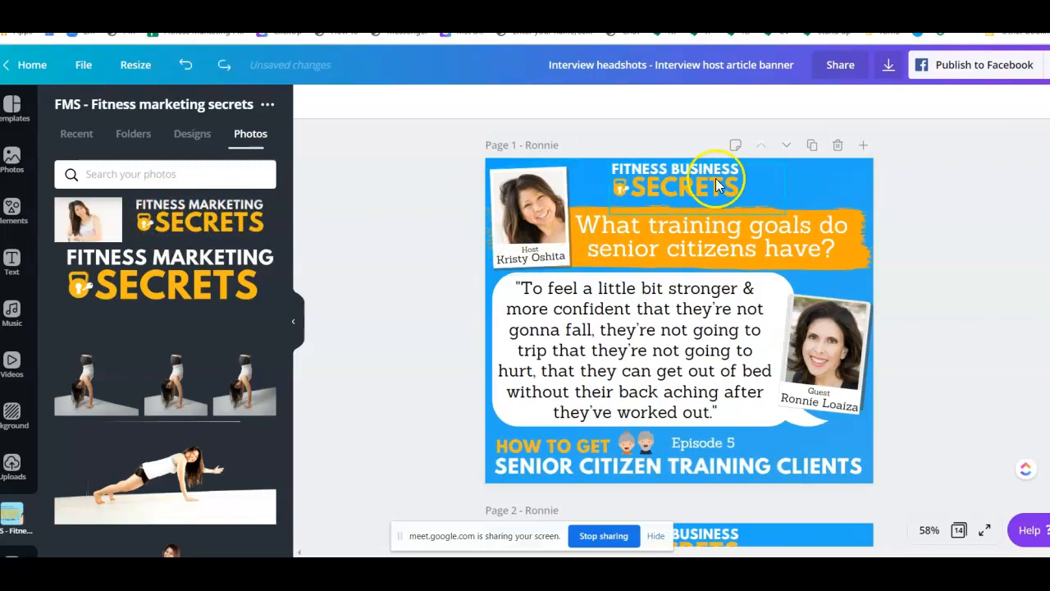
Move the "Fitness Business Secrets" logo group aside into the upper-right corner of page 1.
{"action": "left_click", "coordinate": [647, 67]}
{"action": "left_click_drag", "start_coordinate": [387, 212], "coordinate": [936, 488]}
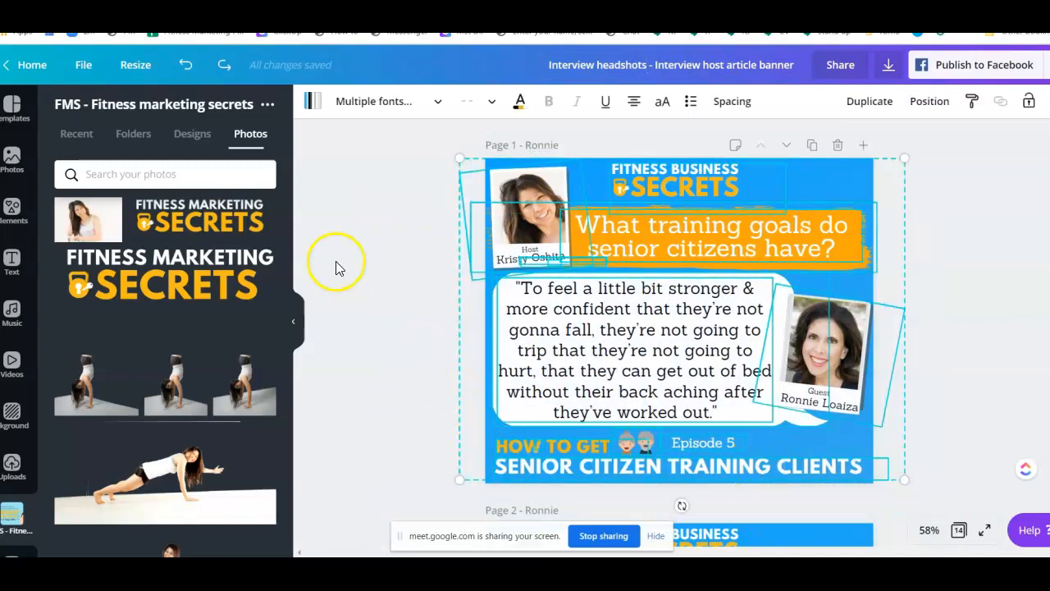
{"action": "left_click", "coordinate": [409, 236]}
{"action": "left_click_drag", "start_coordinate": [737, 181], "coordinate": [743, 178]}
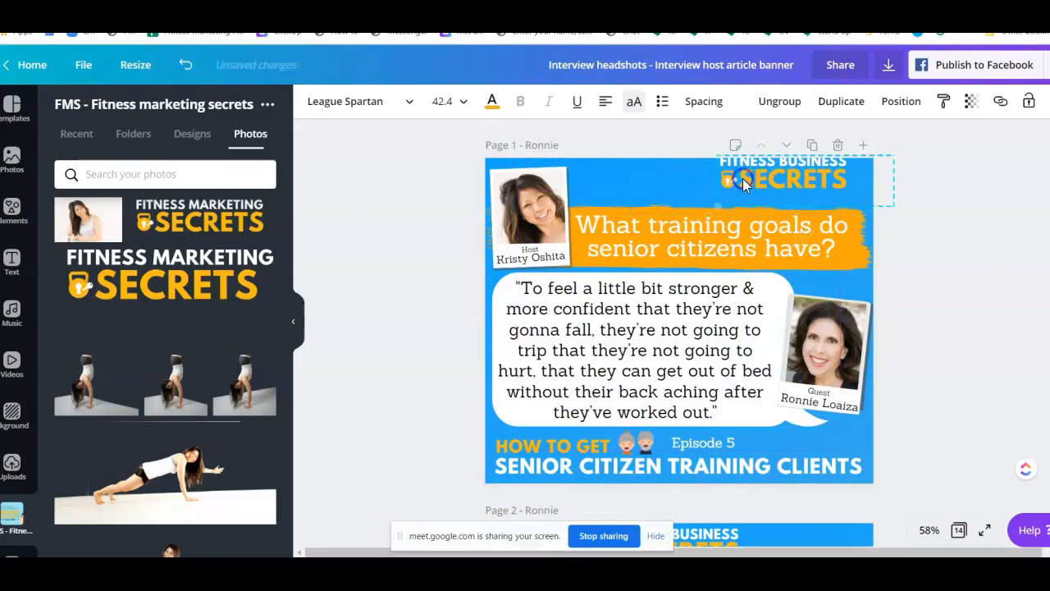
Delete the question heading, quote bubble, episode title, and host and guest photos from page 1, keeping the logo.
{"action": "left_click_drag", "start_coordinate": [356, 181], "coordinate": [666, 492]}
{"action": "scroll", "coordinate": [628, 443], "scroll_direction": "down", "scroll_amount": 3}
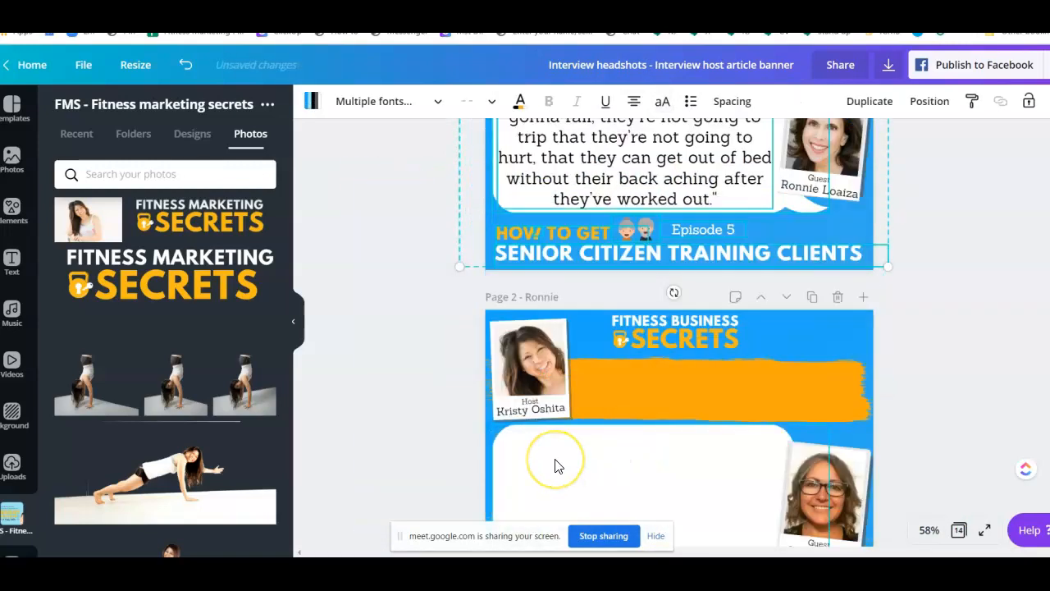
{"action": "scroll", "coordinate": [554, 466], "scroll_direction": "up", "scroll_amount": 3}
{"action": "key", "text": "Delete"}
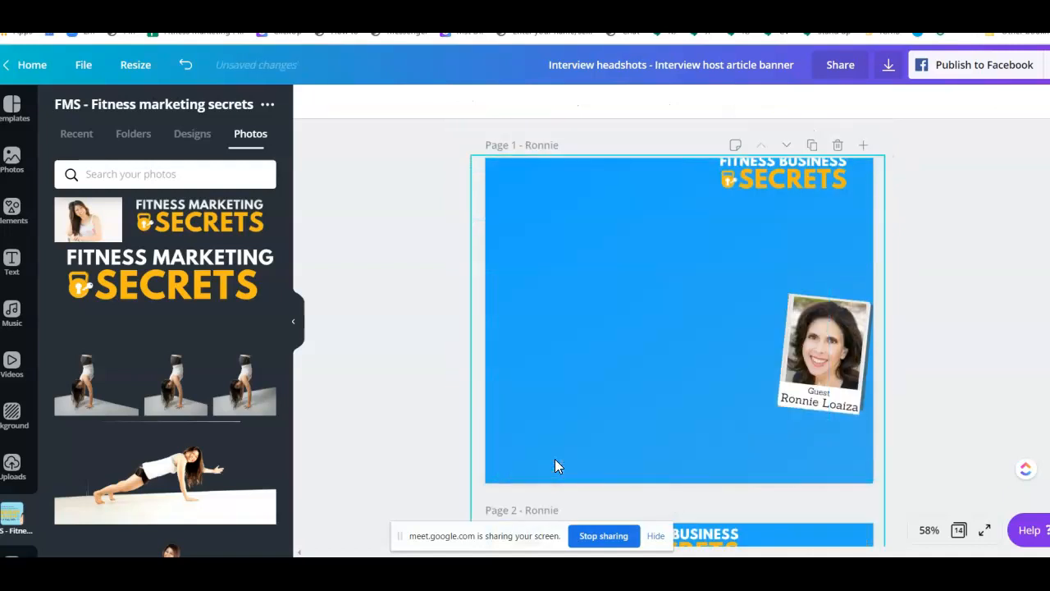
{"action": "left_click_drag", "start_coordinate": [929, 383], "coordinate": [821, 371]}
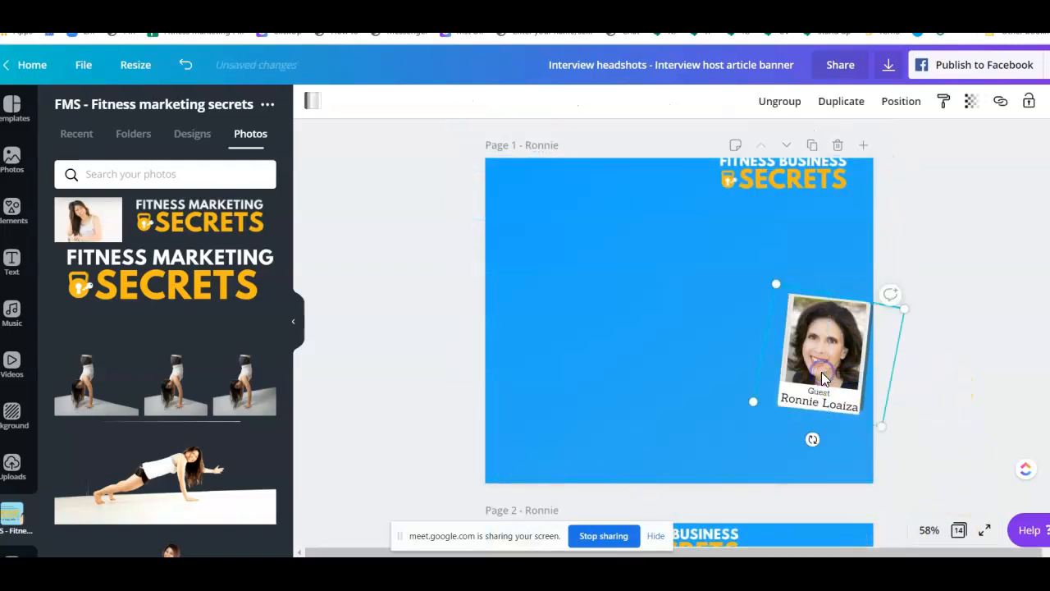
{"action": "key", "text": "Delete"}
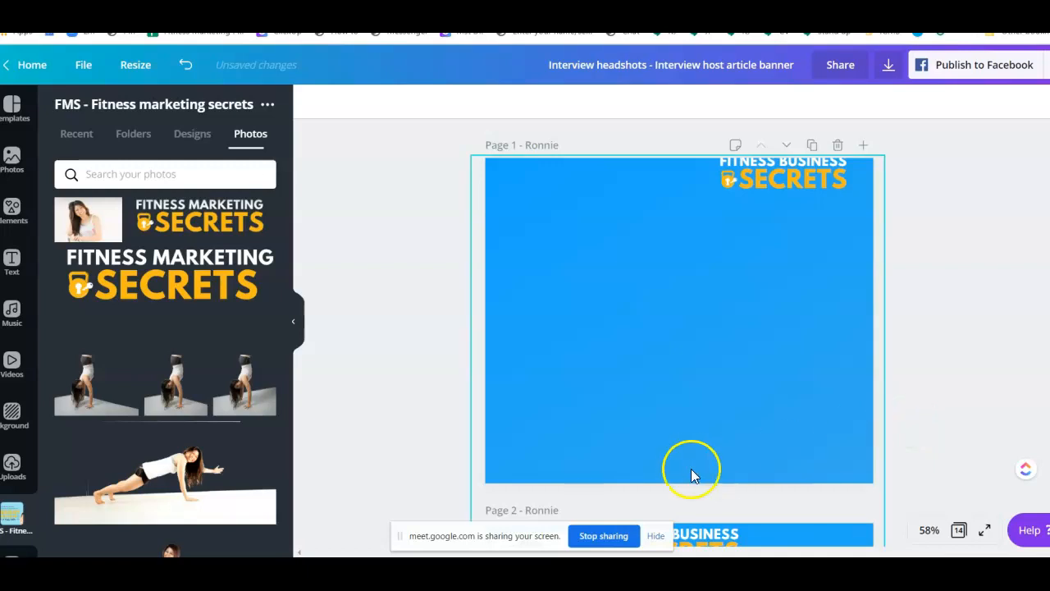
Delete the blue background image from page 1.
{"action": "scroll", "coordinate": [687, 452], "scroll_direction": "down", "scroll_amount": 11}
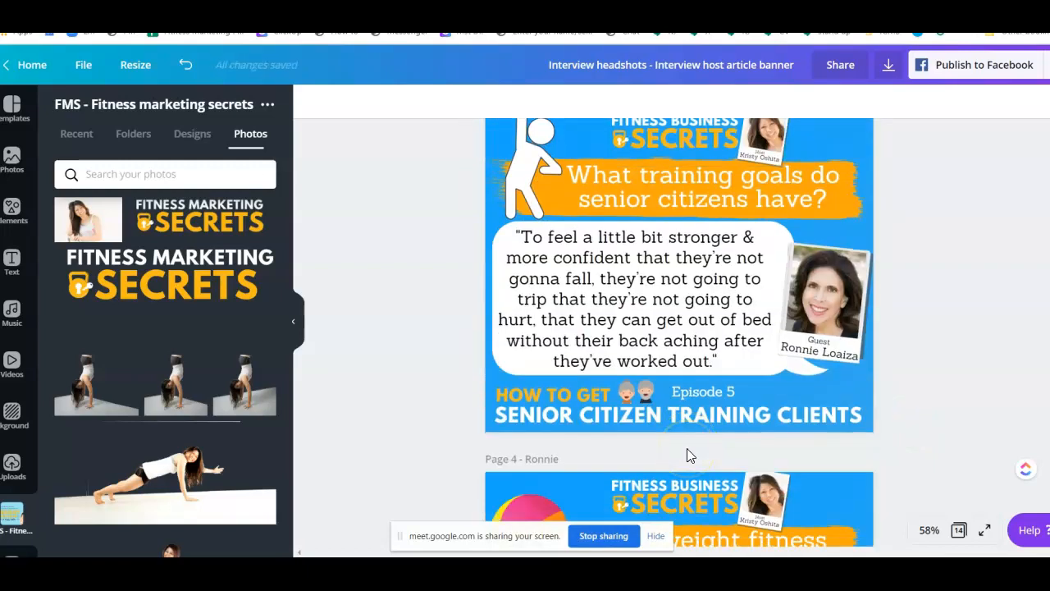
{"action": "scroll", "coordinate": [687, 453], "scroll_direction": "up", "scroll_amount": 11}
{"action": "left_click", "coordinate": [644, 400]}
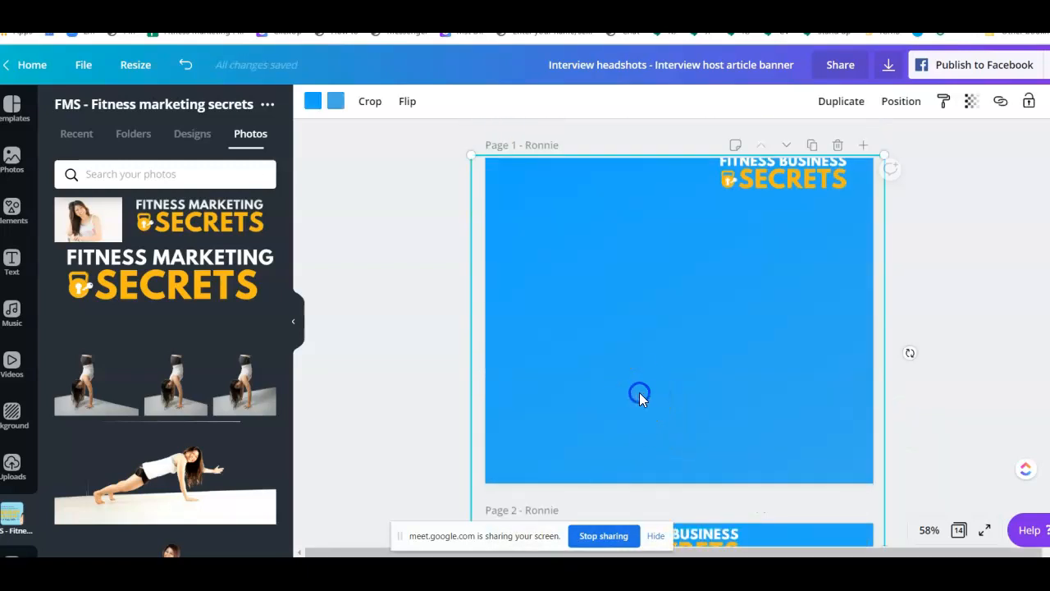
{"action": "double_click", "coordinate": [639, 392]}
{"action": "key", "text": "Delete"}
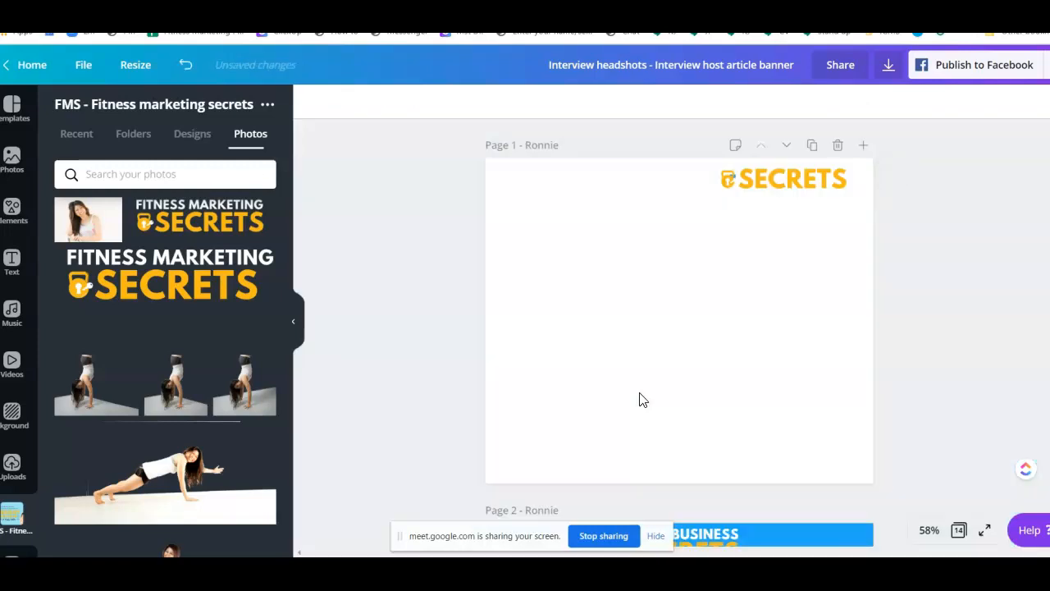
Move the logo group toward the middle of page 1 and ungroup it into its separate parts.
{"action": "left_click_drag", "start_coordinate": [757, 187], "coordinate": [600, 283]}
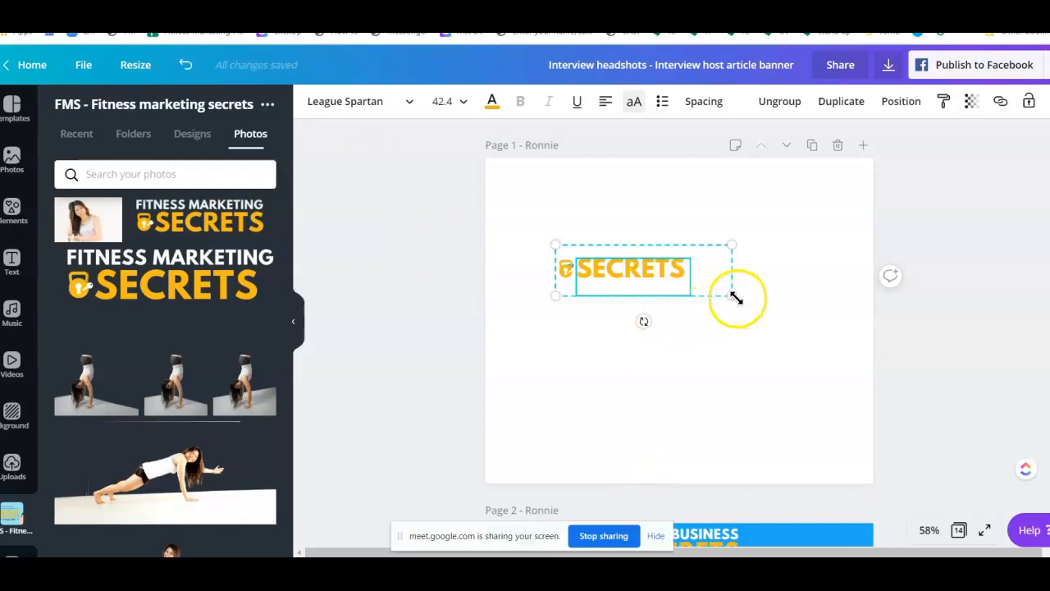
{"action": "left_click", "coordinate": [448, 251]}
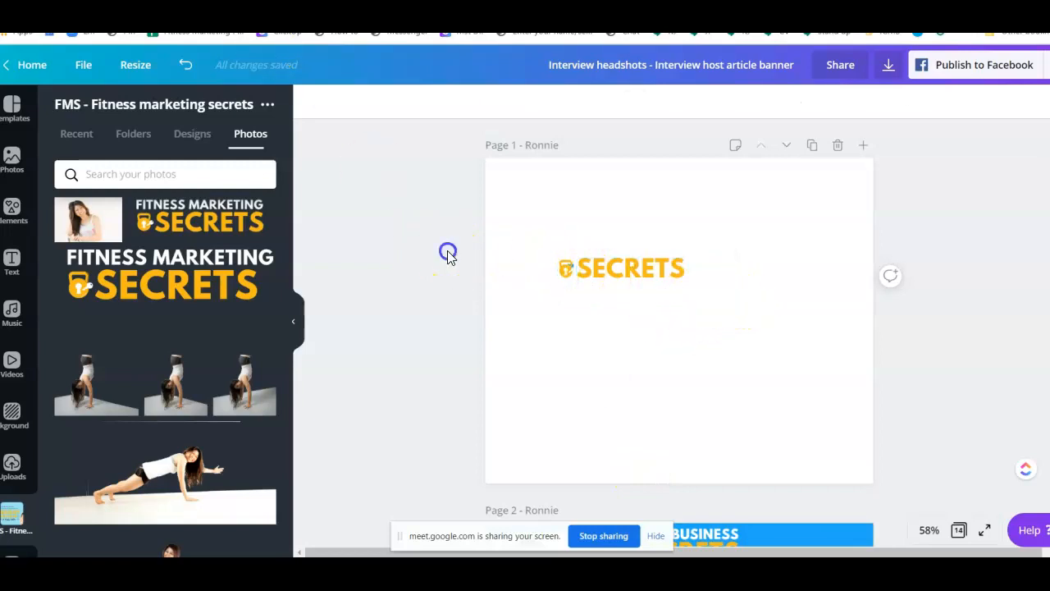
{"action": "left_click", "coordinate": [574, 275]}
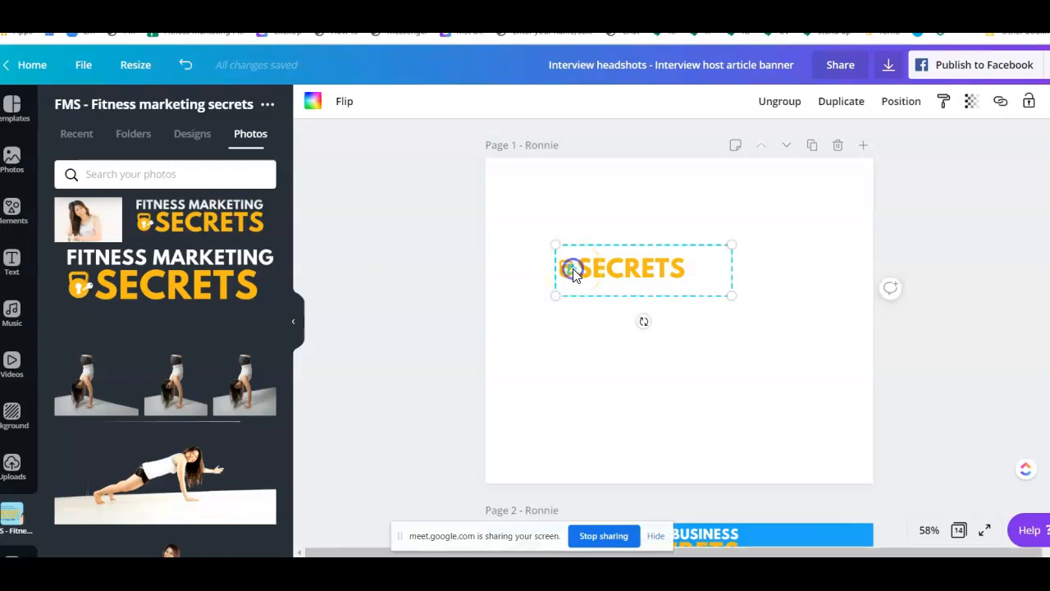
{"action": "left_click", "coordinate": [771, 104]}
{"action": "left_click", "coordinate": [411, 287]}
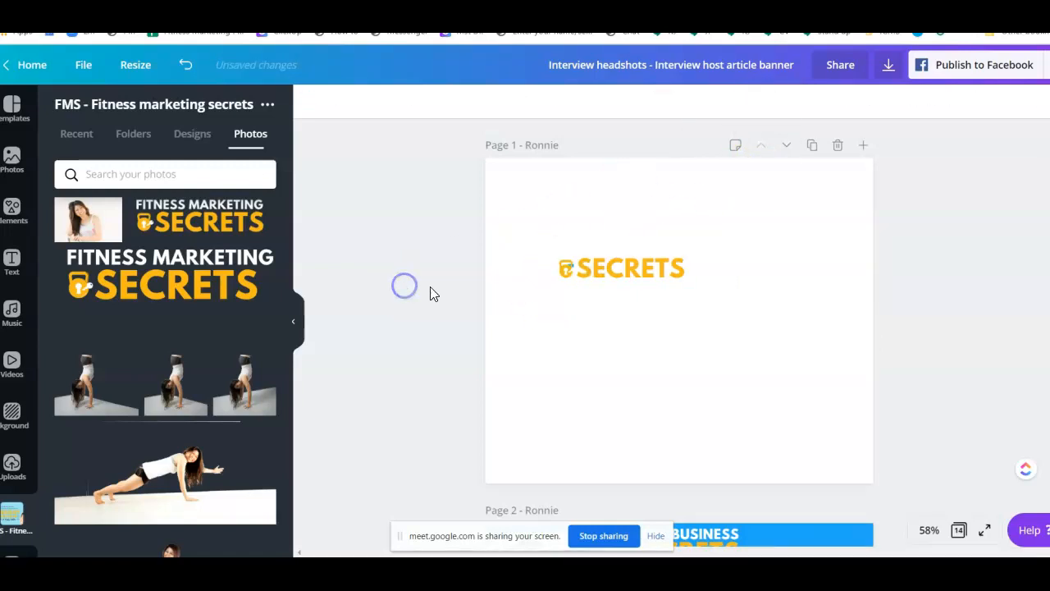
Move the orange kettlebell lock below the logo text and delete the small blue shapes it covered.
{"action": "left_click", "coordinate": [573, 269]}
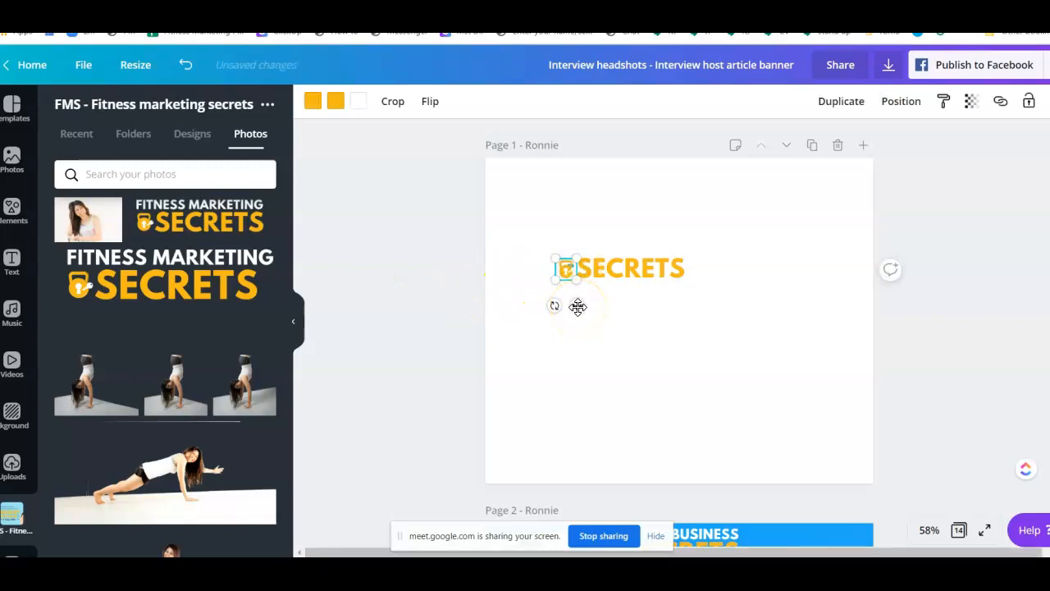
{"action": "left_click_drag", "start_coordinate": [578, 307], "coordinate": [577, 306]}
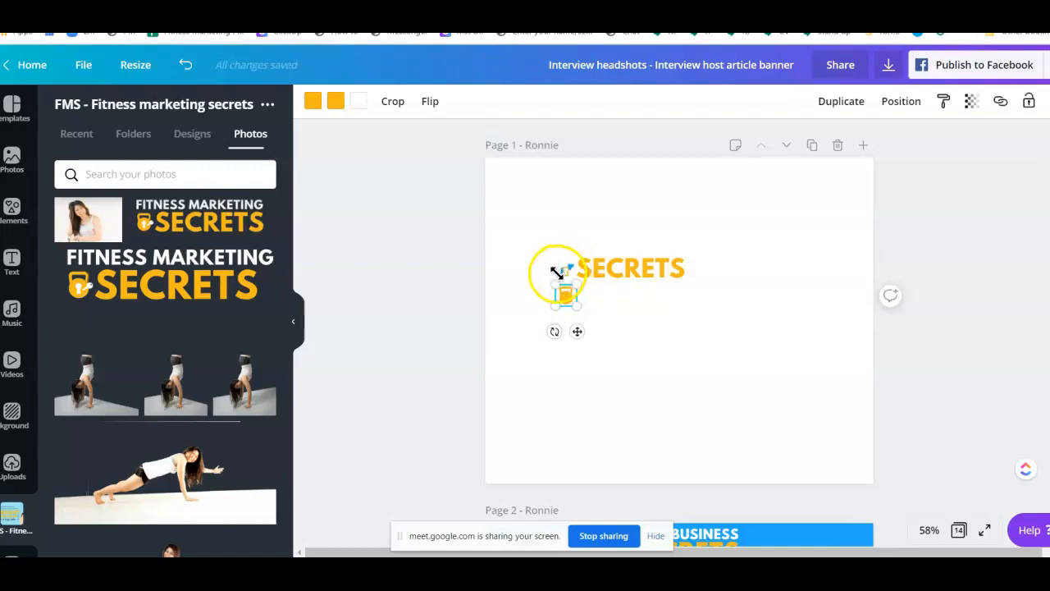
{"action": "left_click", "coordinate": [573, 273]}
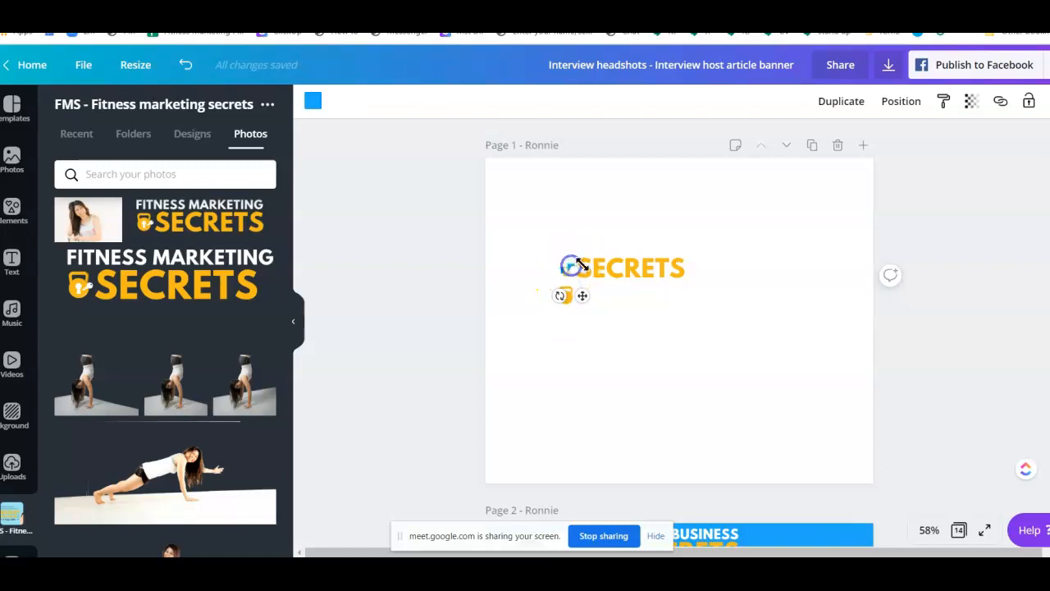
{"action": "key", "text": "Delete"}
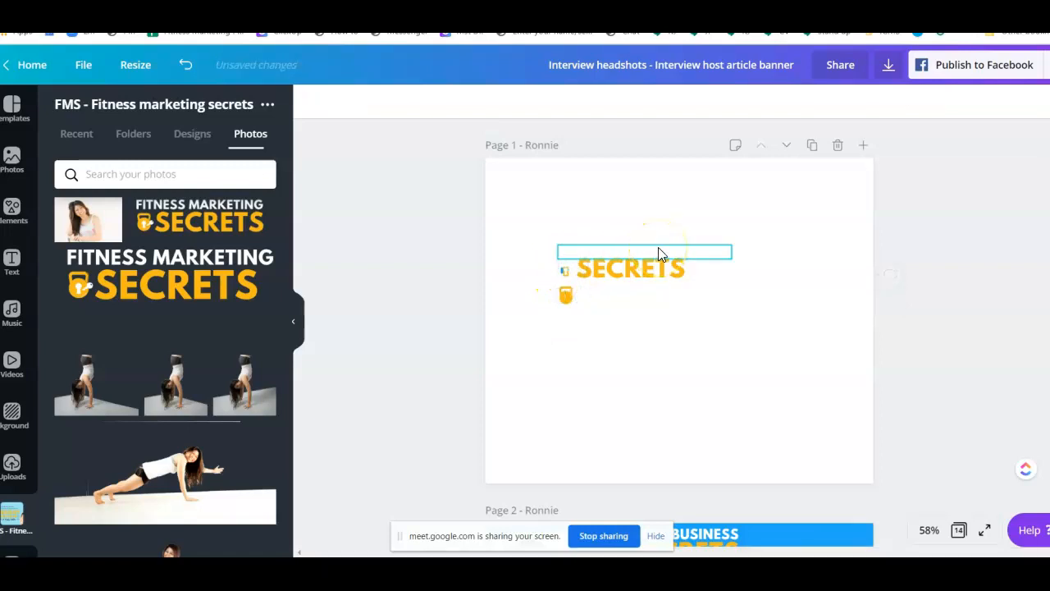
{"action": "left_click", "coordinate": [561, 273]}
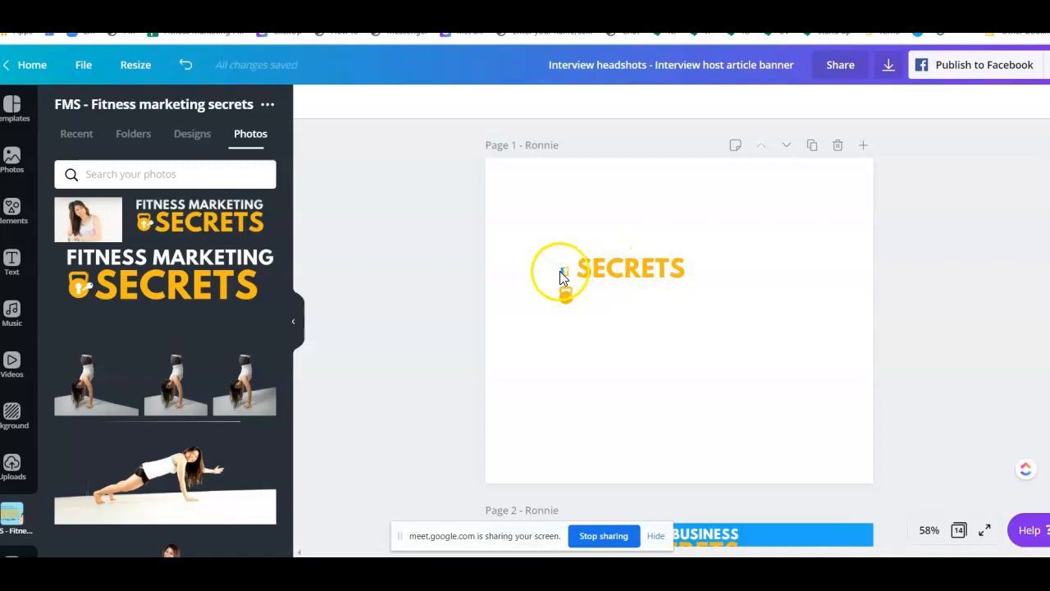
{"action": "left_click", "coordinate": [561, 272]}
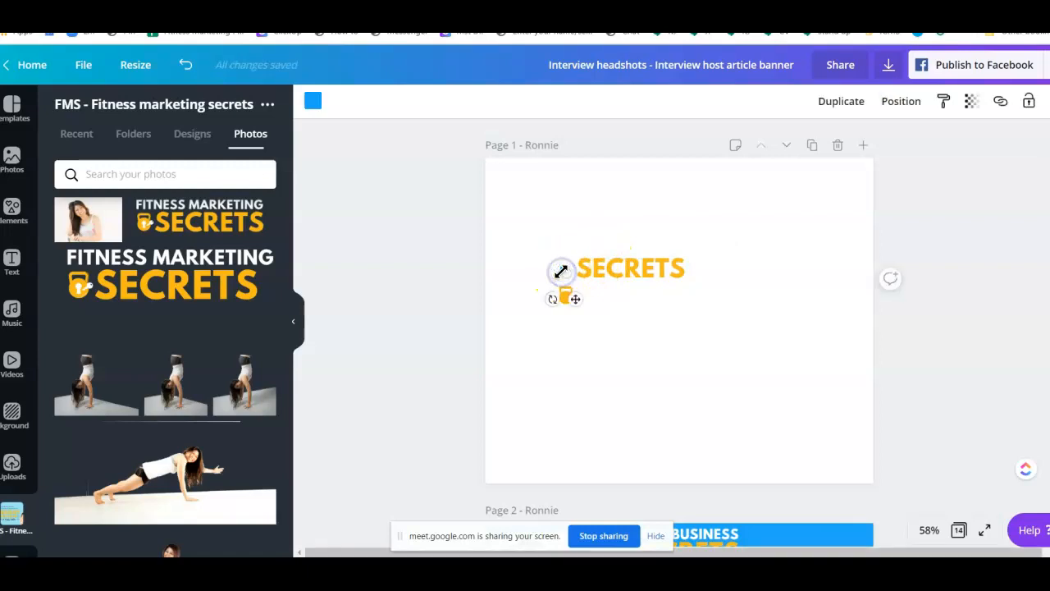
{"action": "left_click", "coordinate": [464, 294]}
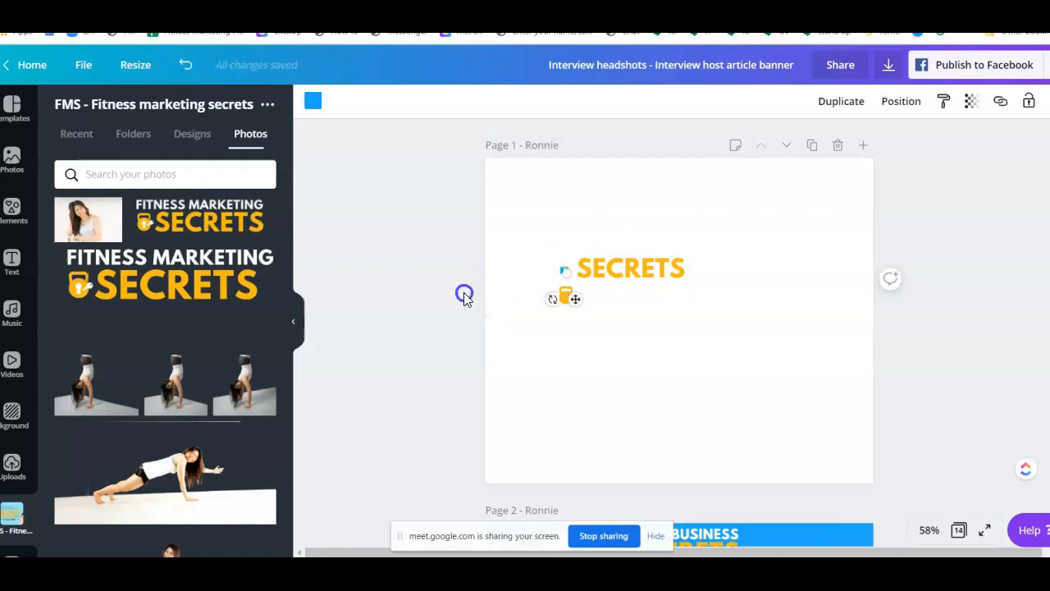
{"action": "left_click", "coordinate": [561, 271]}
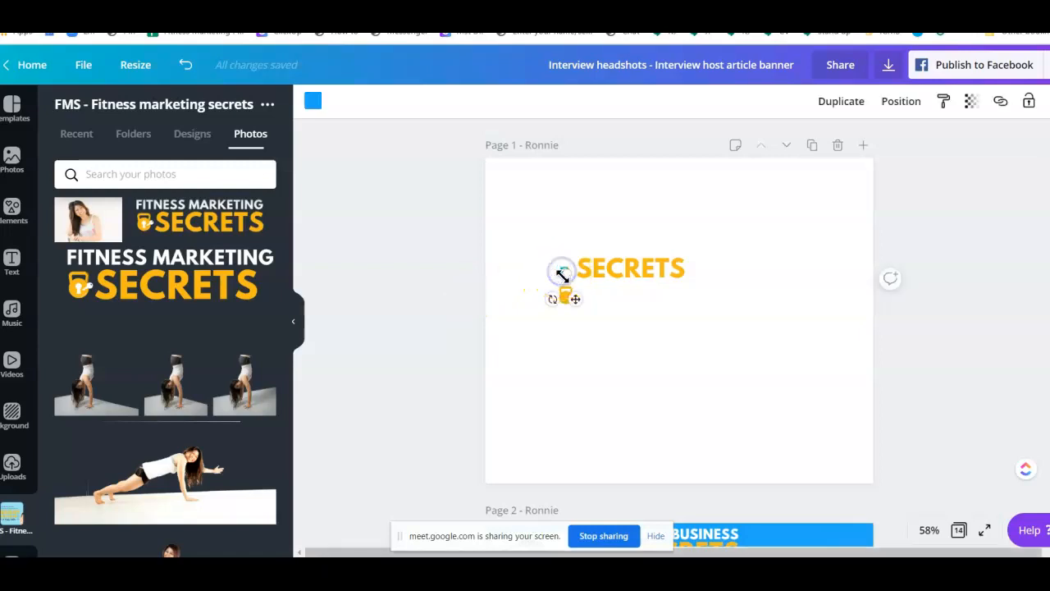
{"action": "key", "text": "Delete"}
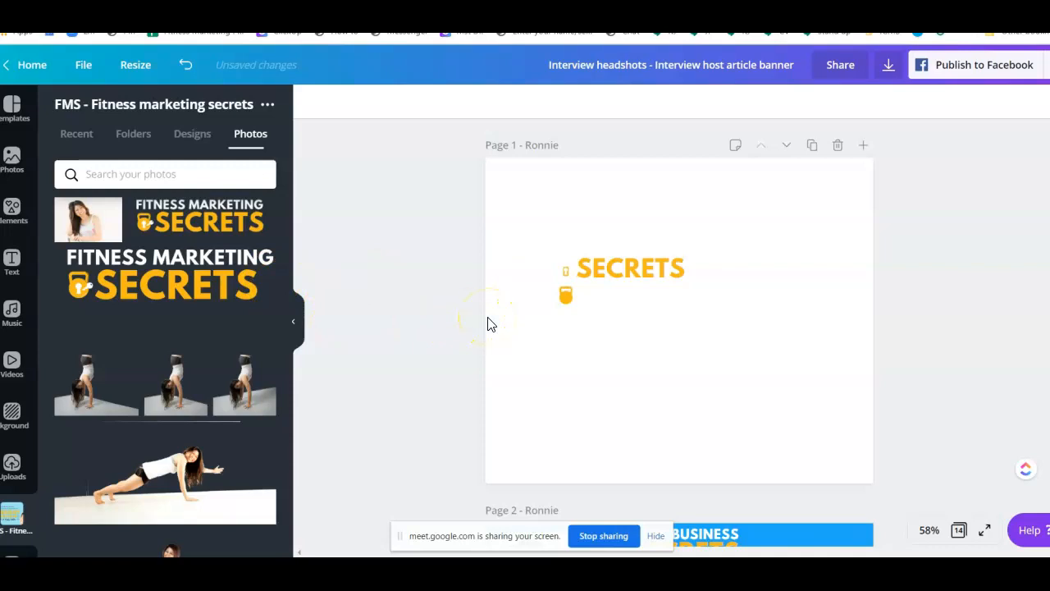
Nudge the orange kettlebell lock straight up until it lines up beside the word "SECRETS" again.
{"action": "left_click", "coordinate": [561, 297]}
{"action": "key", "text": "Up"}
{"action": "key", "text": "Up"}
{"action": "key", "text": "Up"}
{"action": "key", "text": "Up"}
{"action": "key", "text": "Up"}
{"action": "key", "text": "Up"}
{"action": "key", "text": "Up"}
{"action": "key", "text": "Up"}
{"action": "key", "text": "Up"}
{"action": "key", "text": "Up"}
{"action": "key", "text": "Up"}
{"action": "key", "text": "Up"}
{"action": "key", "text": "Up"}
{"action": "key", "text": "Up"}
{"action": "key", "text": "Up"}
{"action": "key", "text": "Up"}
{"action": "key", "text": "Up"}
{"action": "key", "text": "Up"}
{"action": "key", "text": "Up"}
{"action": "key", "text": "Up"}
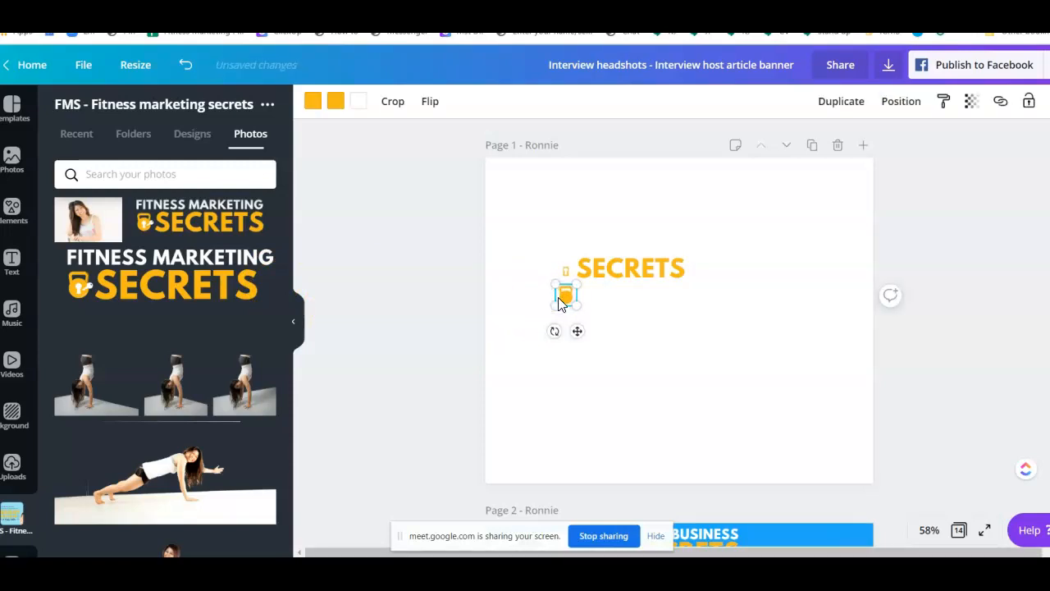
{"action": "key", "text": "Up"}
{"action": "key", "text": "Up"}
{"action": "key", "text": "Up"}
{"action": "key", "text": "Up"}
{"action": "key", "text": "Up"}
{"action": "key", "text": "Up"}
{"action": "key", "text": "Up"}
{"action": "key", "text": "Up"}
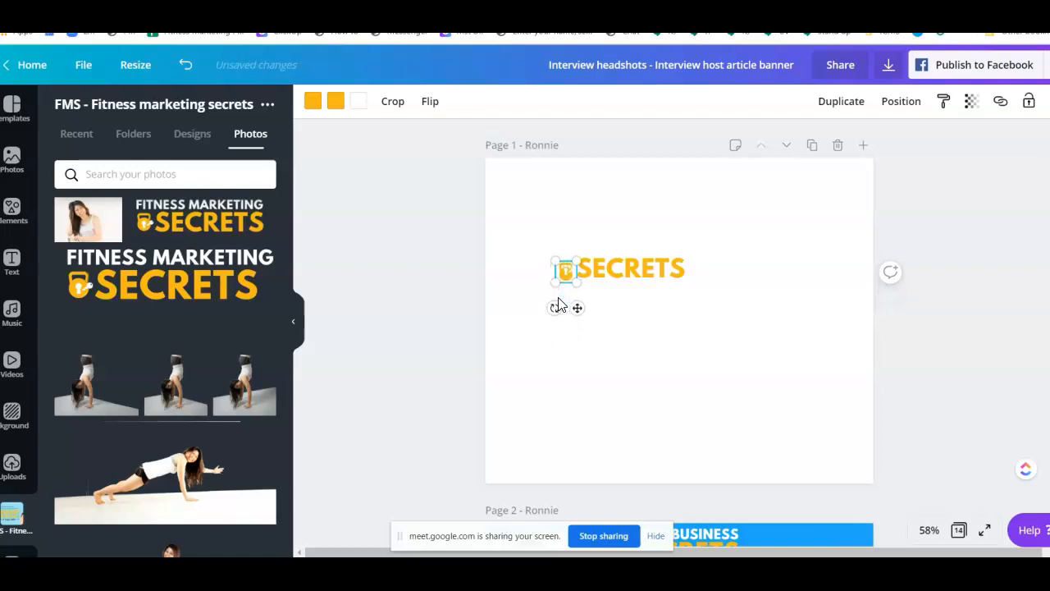
{"action": "key", "text": "Up"}
{"action": "key", "text": "Up"}
{"action": "key", "text": "Up"}
{"action": "key", "text": "Up"}
{"action": "key", "text": "Up"}
{"action": "key", "text": "Up"}
{"action": "key", "text": "Up"}
{"action": "key", "text": "Up"}
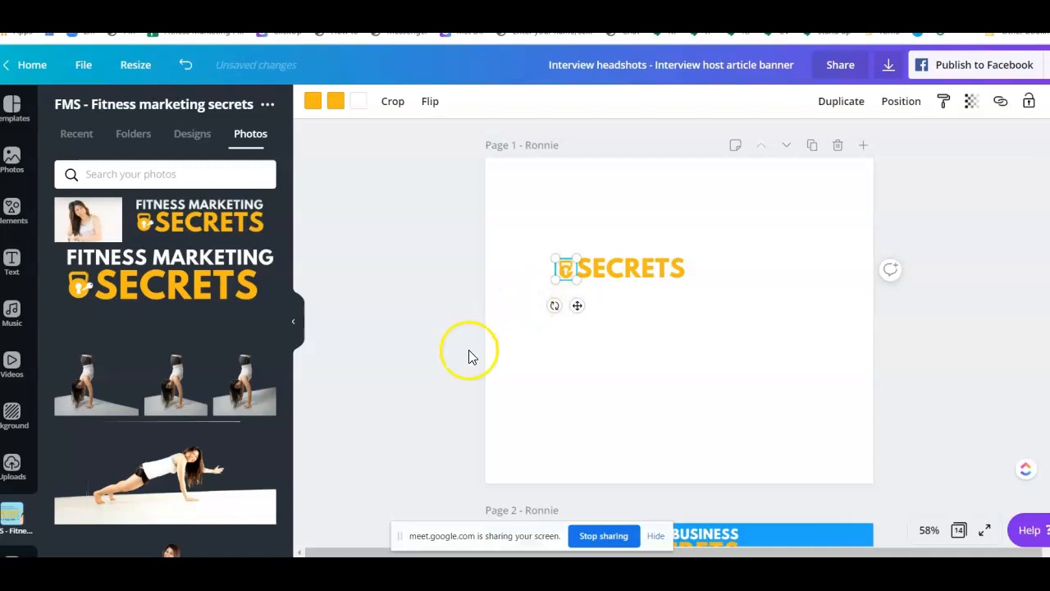
{"action": "left_click", "coordinate": [364, 352]}
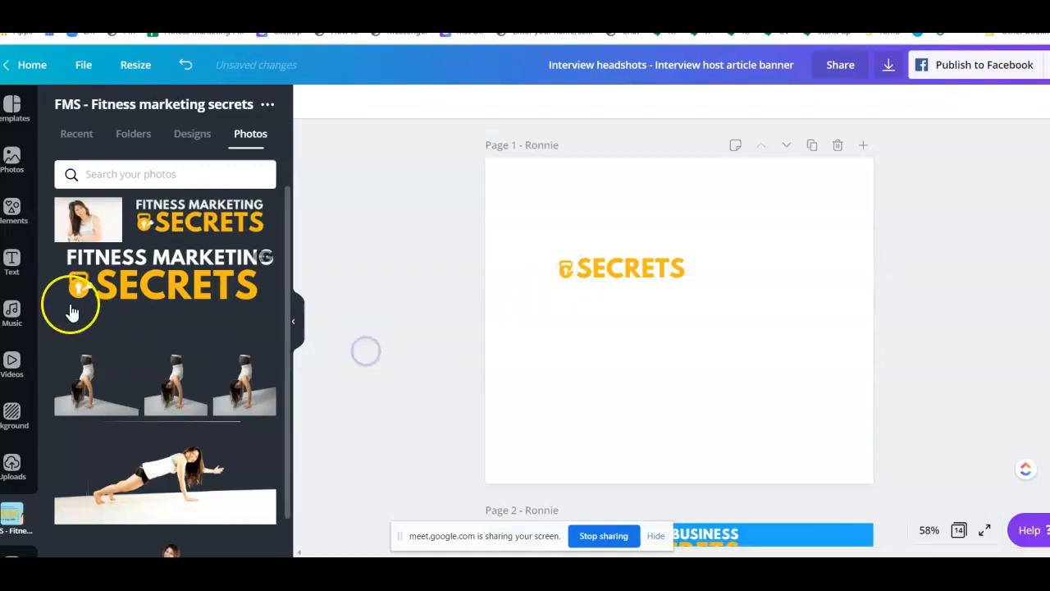
Give page 1 a solid bright blue background from the document's suggested background colours.
{"action": "left_click", "coordinate": [17, 410]}
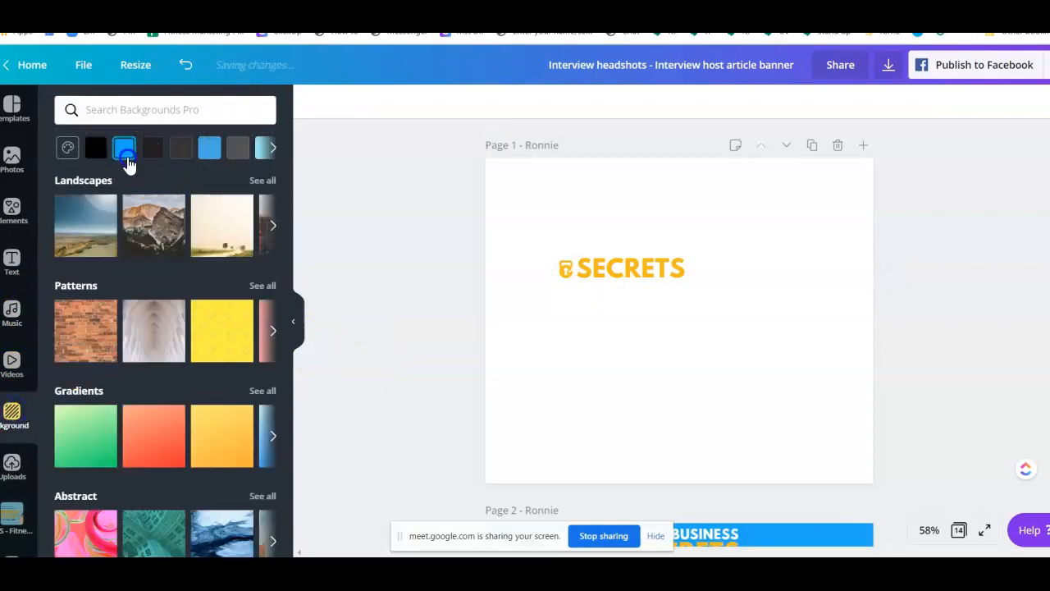
{"action": "left_click", "coordinate": [124, 150]}
{"action": "left_click", "coordinate": [404, 240]}
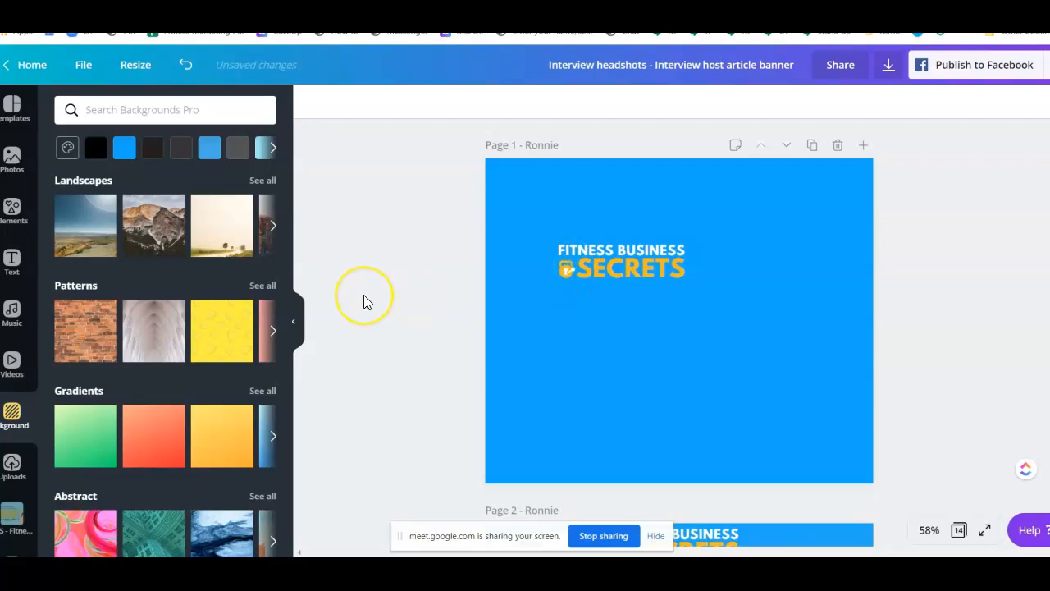
Group all parts of the "Fitness Business Secrets" logo and enlarge the group to nearly the width of page 1.
{"action": "left_click_drag", "start_coordinate": [463, 209], "coordinate": [813, 323]}
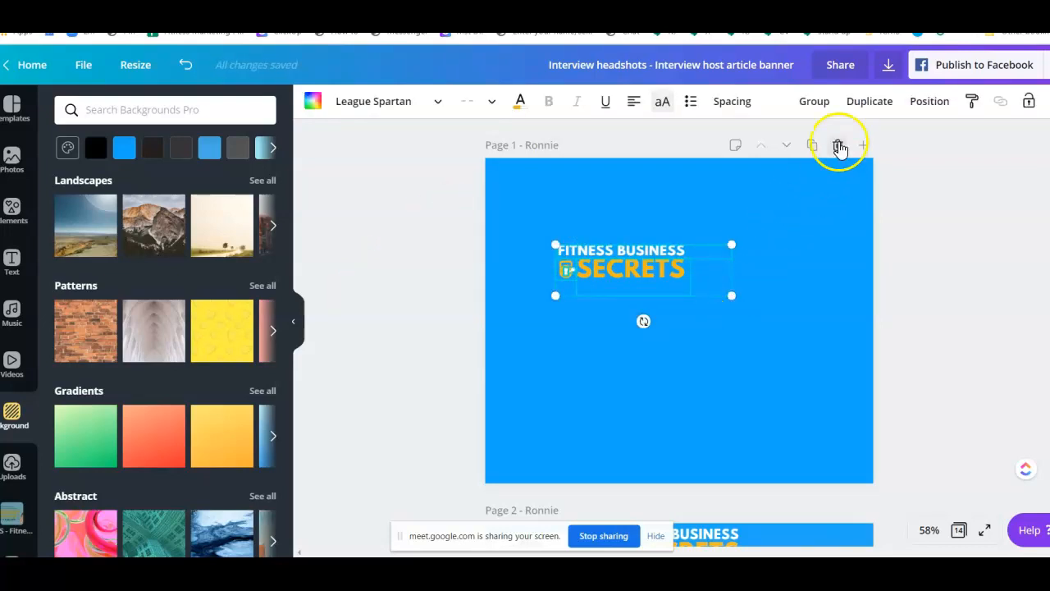
{"action": "left_click", "coordinate": [813, 105]}
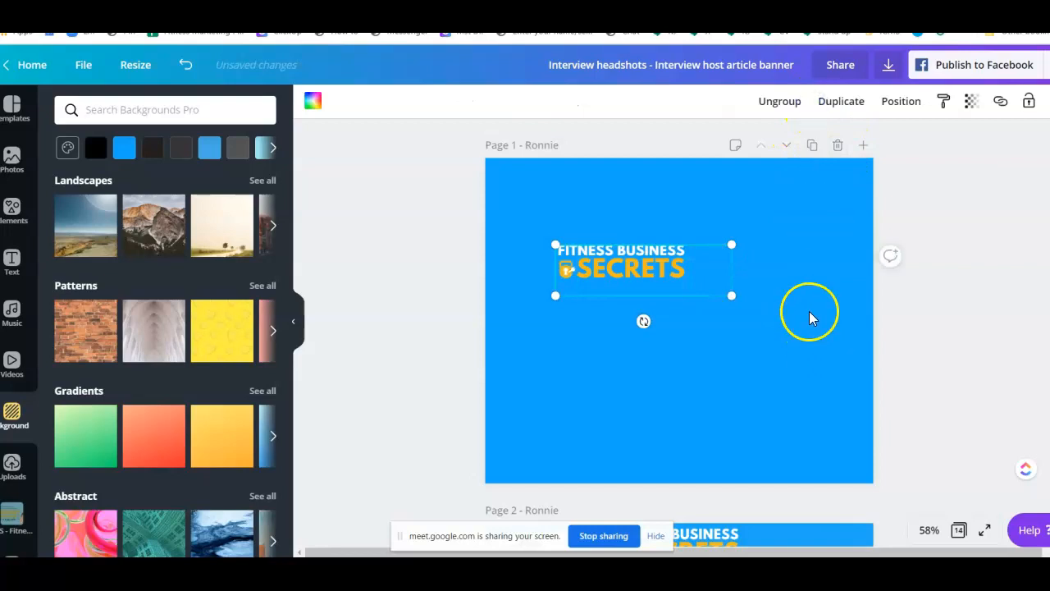
{"action": "left_click_drag", "start_coordinate": [732, 293], "coordinate": [1016, 443]}
Reposition the enlarged logo group so its lettering is centred horizontally across page 1.
{"action": "left_click_drag", "start_coordinate": [773, 302], "coordinate": [676, 302]}
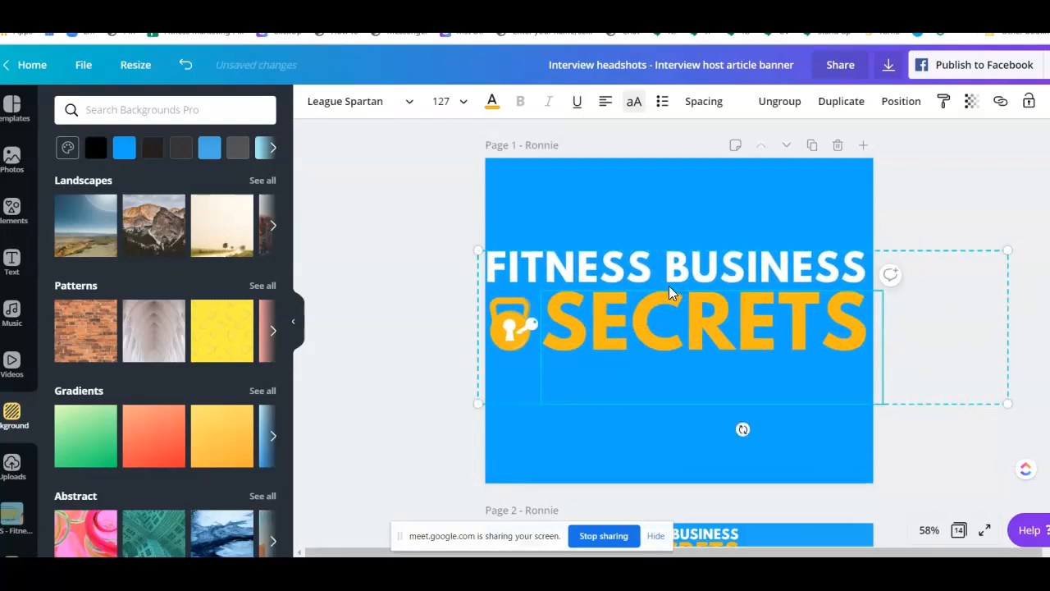
{"action": "key", "text": "Right"}
{"action": "key", "text": "Right"}
{"action": "key", "text": "Right"}
{"action": "key", "text": "Right"}
{"action": "key", "text": "Right"}
{"action": "key", "text": "Right"}
{"action": "key", "text": "Right"}
{"action": "key", "text": "Right"}
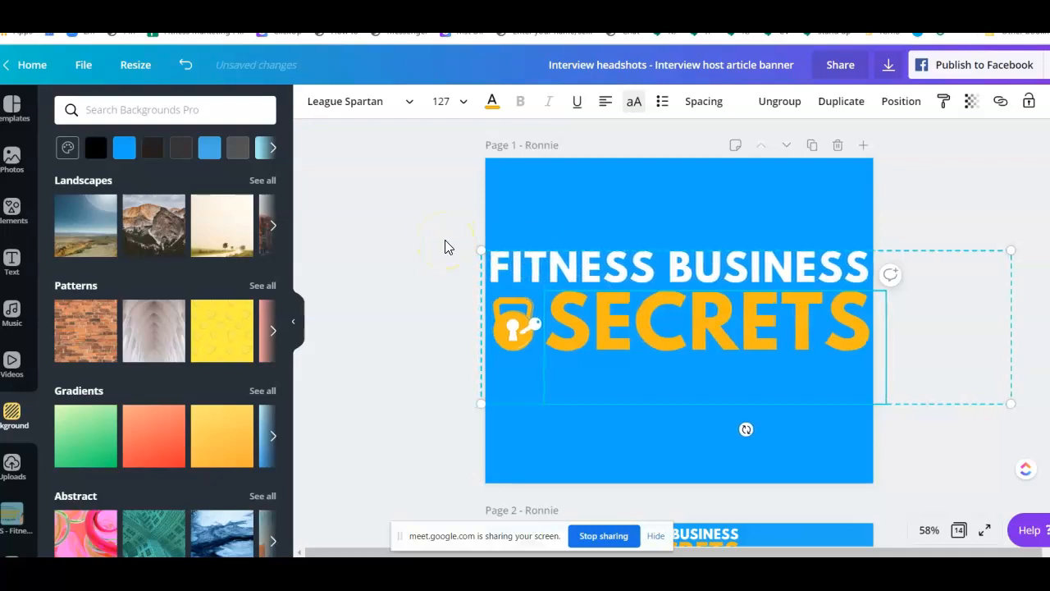
{"action": "left_click", "coordinate": [444, 241]}
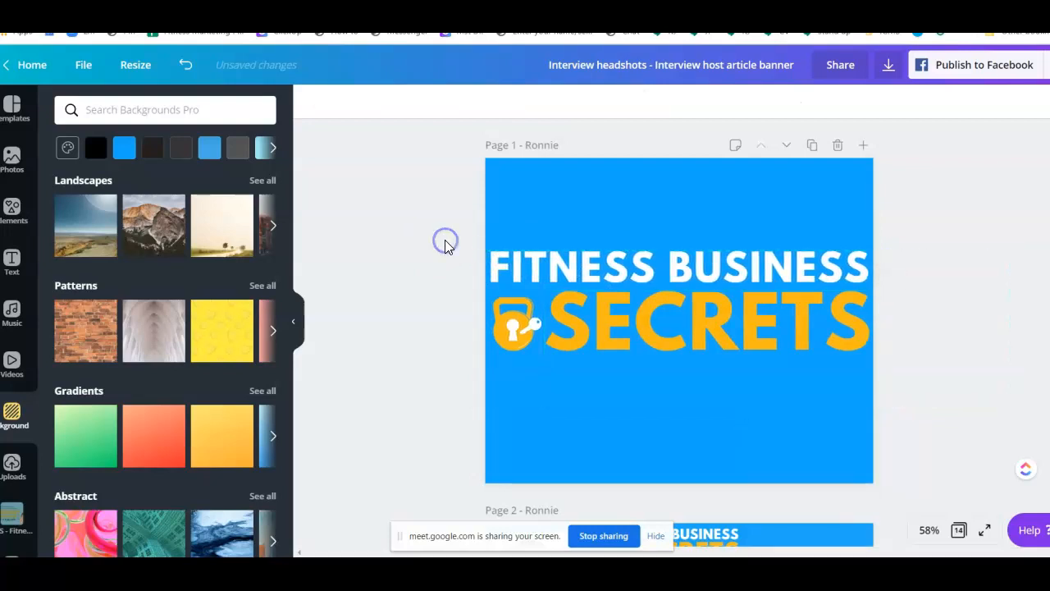
Ungroup the enlarged "Fitness Business Secrets" logo on page 1.
{"action": "left_click_drag", "start_coordinate": [477, 310], "coordinate": [525, 337]}
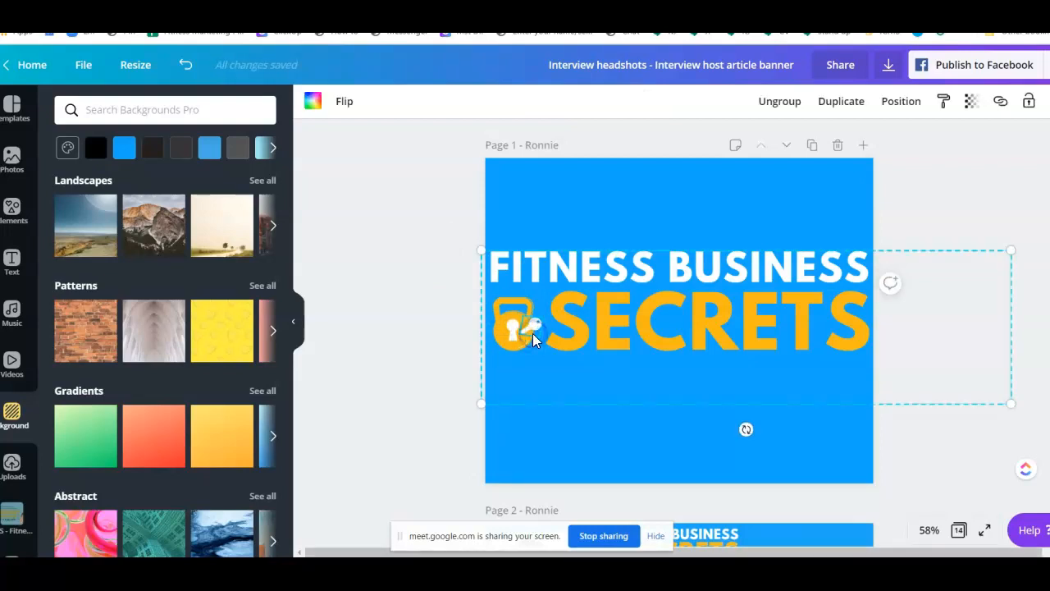
{"action": "left_click", "coordinate": [781, 101]}
{"action": "left_click", "coordinate": [408, 269]}
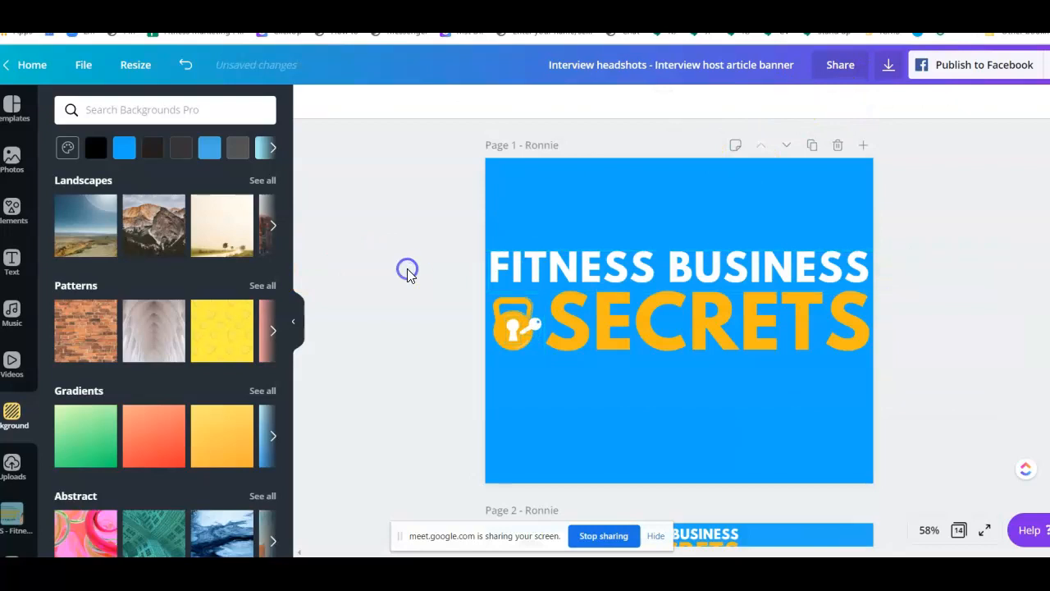
Nudge the padlock-and-key icon on page 1 slightly upward and enlarge it a little.
{"action": "left_click_drag", "start_coordinate": [460, 302], "coordinate": [530, 332]}
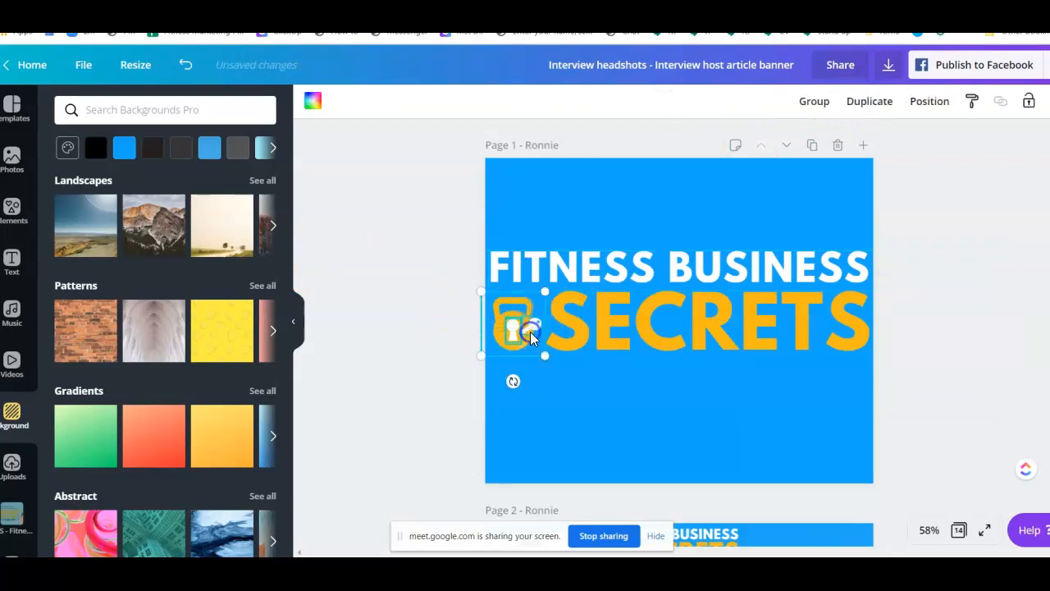
{"action": "key", "text": "Up"}
{"action": "key", "text": "Up"}
{"action": "key", "text": "Up"}
{"action": "key", "text": "Up"}
{"action": "key", "text": "Up"}
{"action": "key", "text": "Up"}
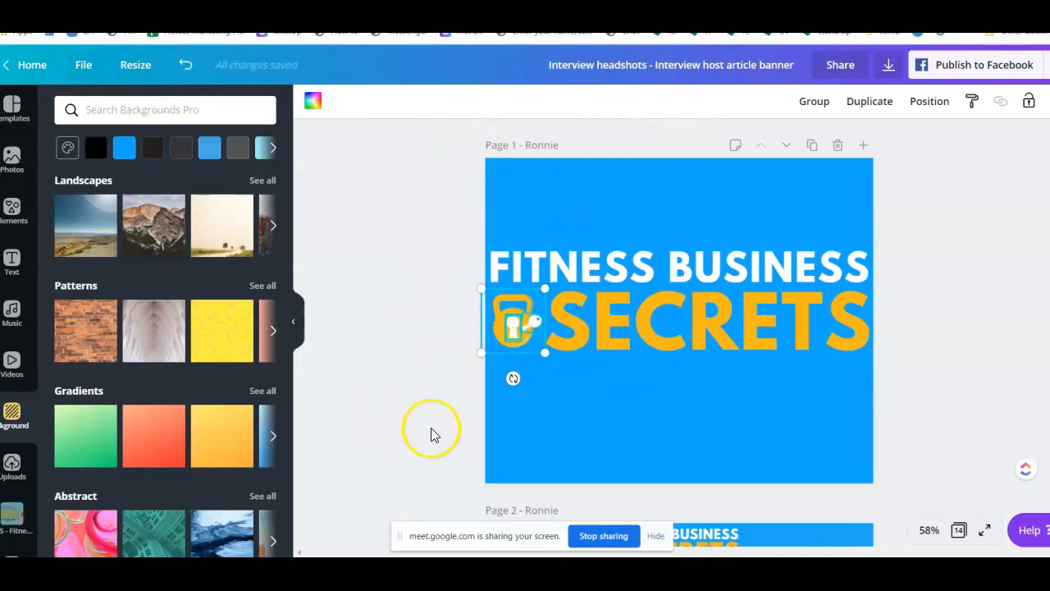
{"action": "left_click_drag", "start_coordinate": [486, 351], "coordinate": [483, 357]}
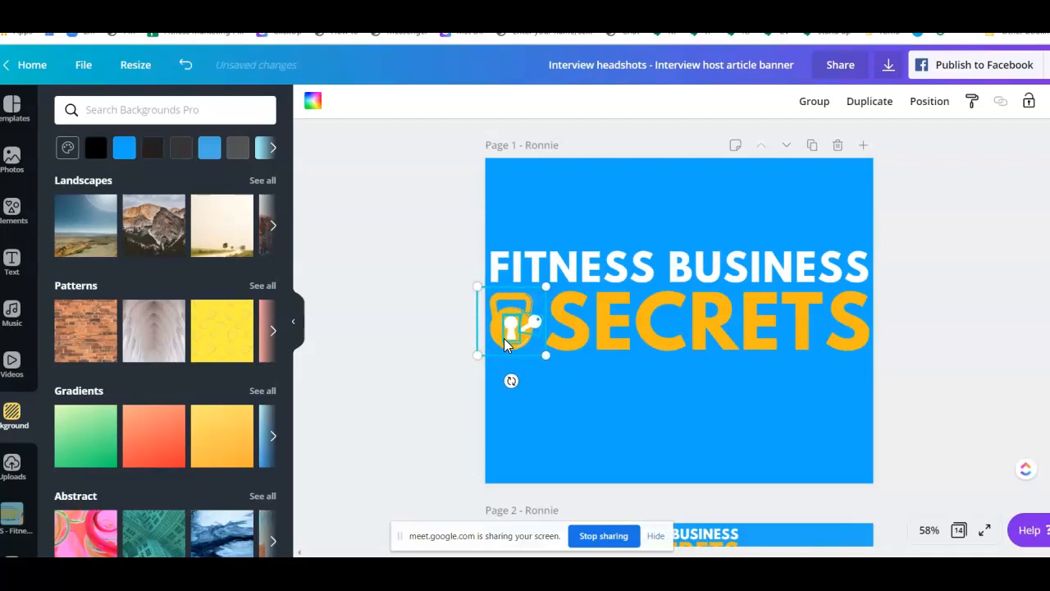
{"action": "left_click", "coordinate": [427, 338]}
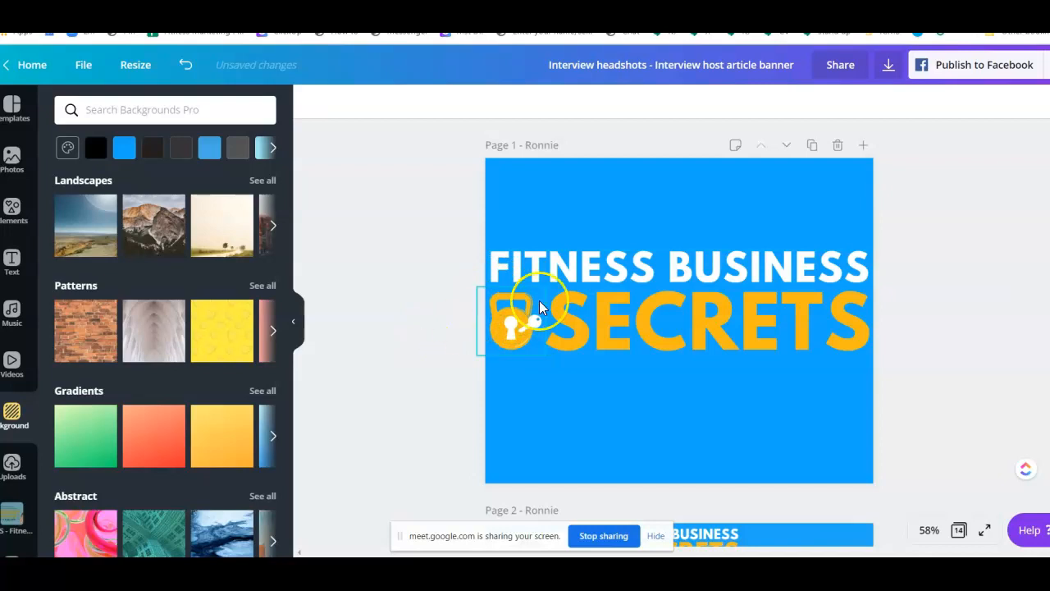
Nudge the enlarged padlock-and-key icon on page 1 slightly to the right.
{"action": "left_click_drag", "start_coordinate": [437, 300], "coordinate": [529, 340]}
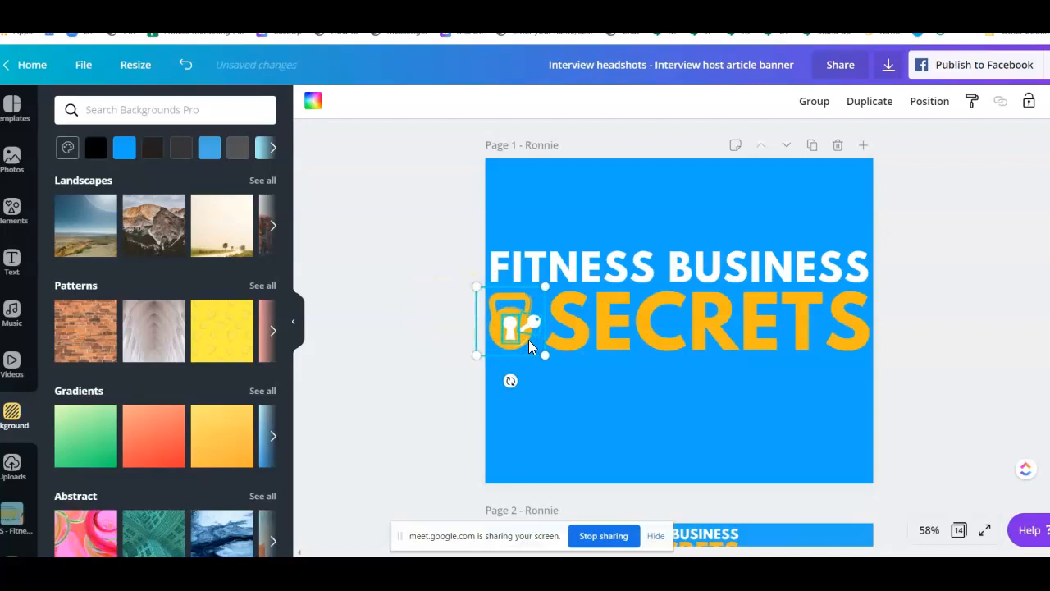
{"action": "key", "text": "Right"}
{"action": "key", "text": "Right"}
{"action": "key", "text": "Right"}
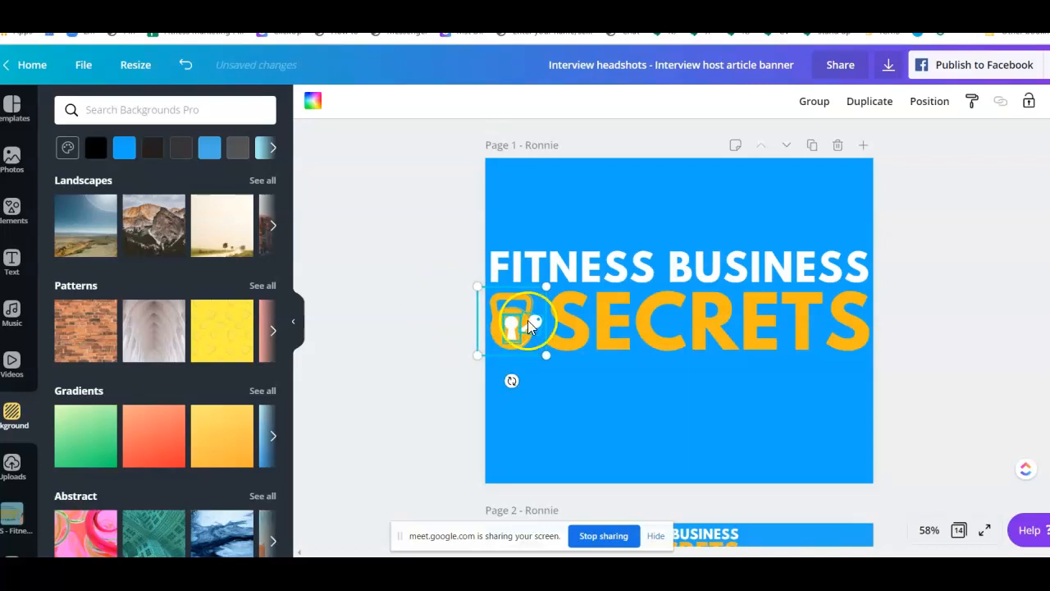
Nudge the "SECRETS" text on page 1 slightly to the right, away from the padlock-and-key icon.
{"action": "left_click", "coordinate": [774, 320]}
{"action": "key", "text": "Right"}
{"action": "key", "text": "Right"}
{"action": "key", "text": "Right"}
{"action": "left_click", "coordinate": [420, 284]}
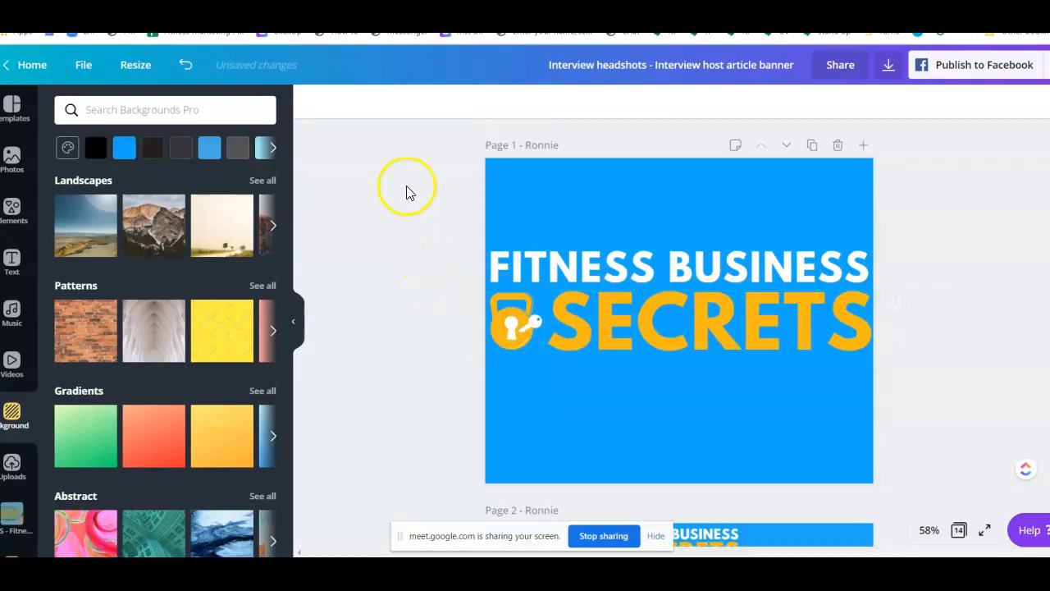
Try to send the "Fitness Business Secrets" logo group on page 2 one layer backward, and undo the layering change.
{"action": "scroll", "coordinate": [458, 299], "scroll_direction": "down", "scroll_amount": 7}
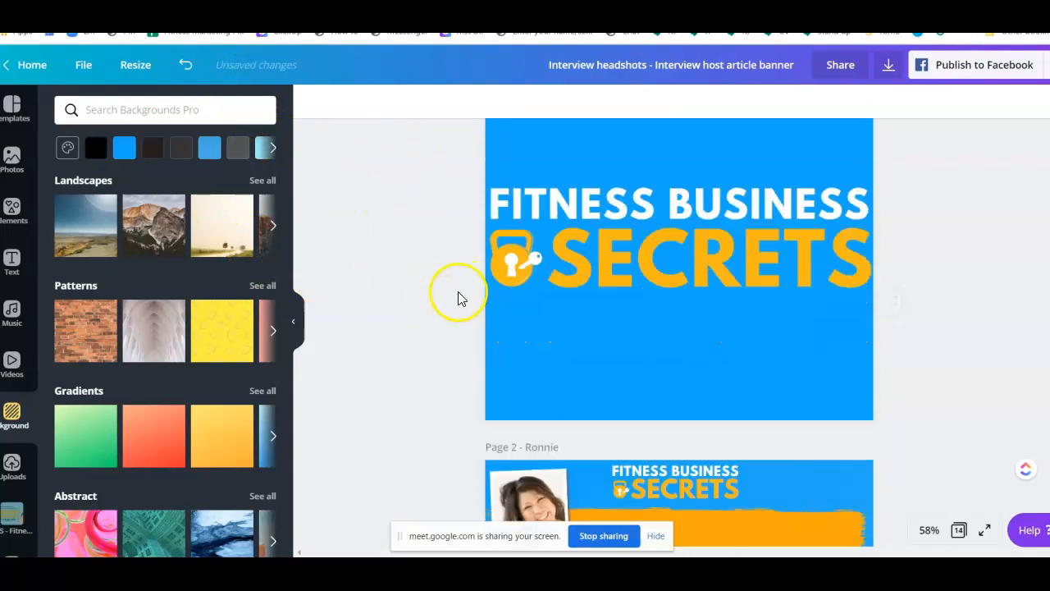
{"action": "scroll", "coordinate": [457, 299], "scroll_direction": "up", "scroll_amount": 7}
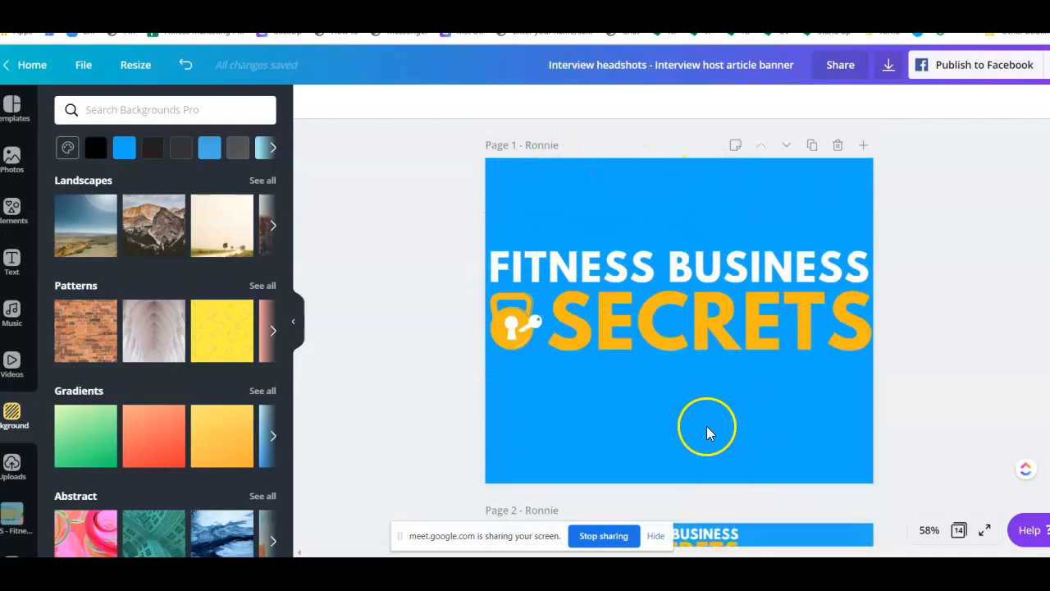
{"action": "scroll", "coordinate": [682, 404], "scroll_direction": "down", "scroll_amount": 1}
{"action": "scroll", "coordinate": [682, 404], "scroll_direction": "down", "scroll_amount": 3}
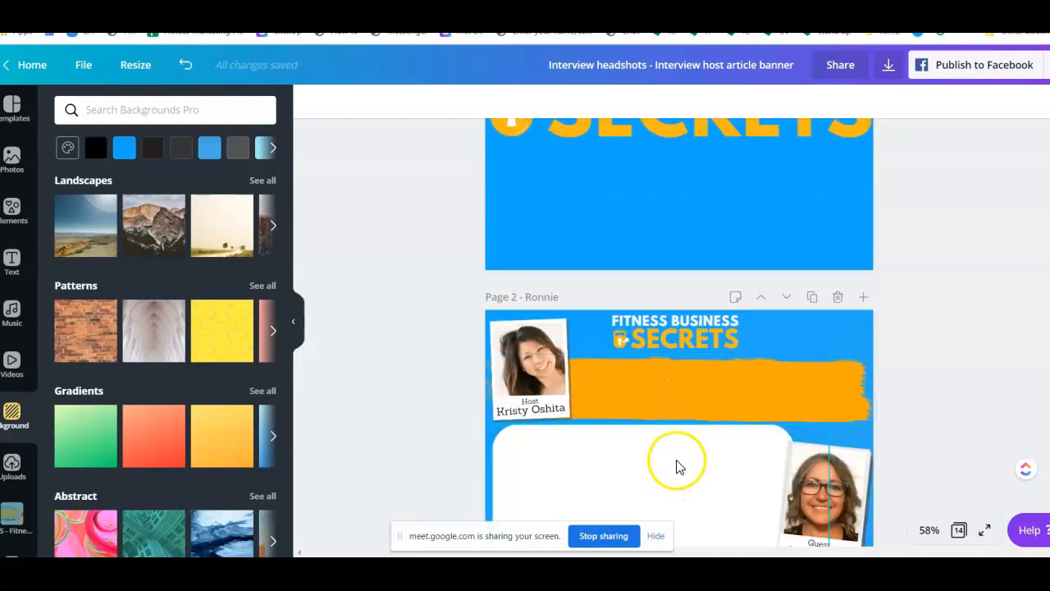
{"action": "left_click", "coordinate": [664, 325]}
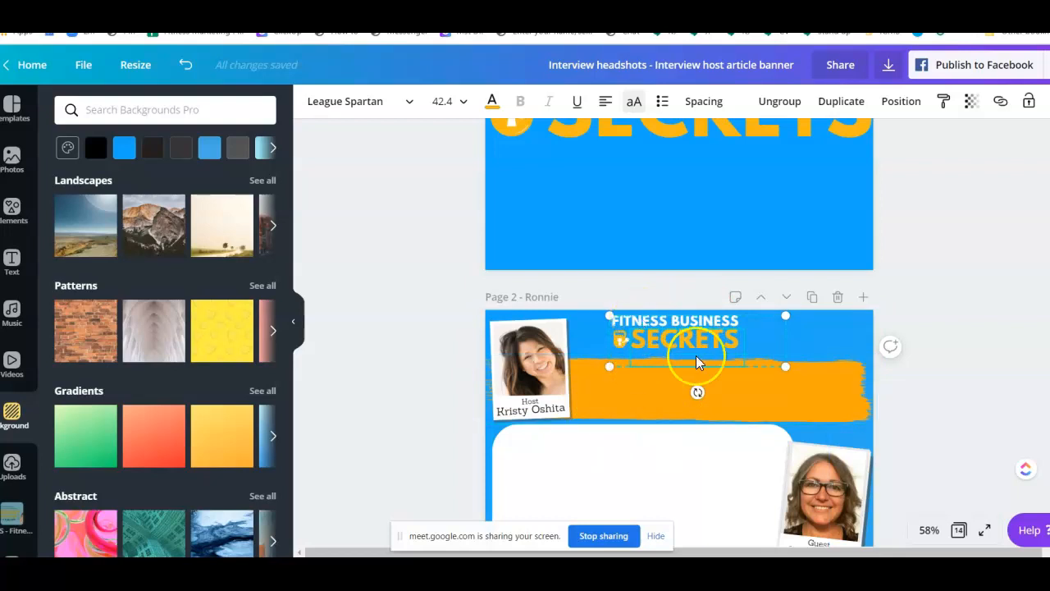
{"action": "left_click", "coordinate": [763, 340]}
{"action": "left_click", "coordinate": [1002, 259]}
{"action": "left_click", "coordinate": [753, 339]}
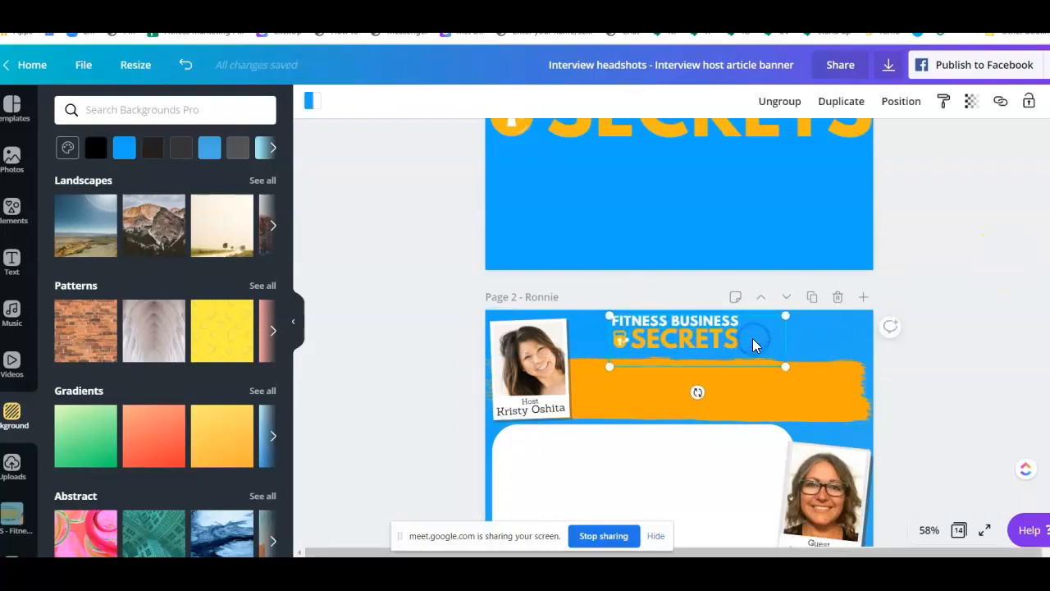
{"action": "left_click", "coordinate": [900, 103]}
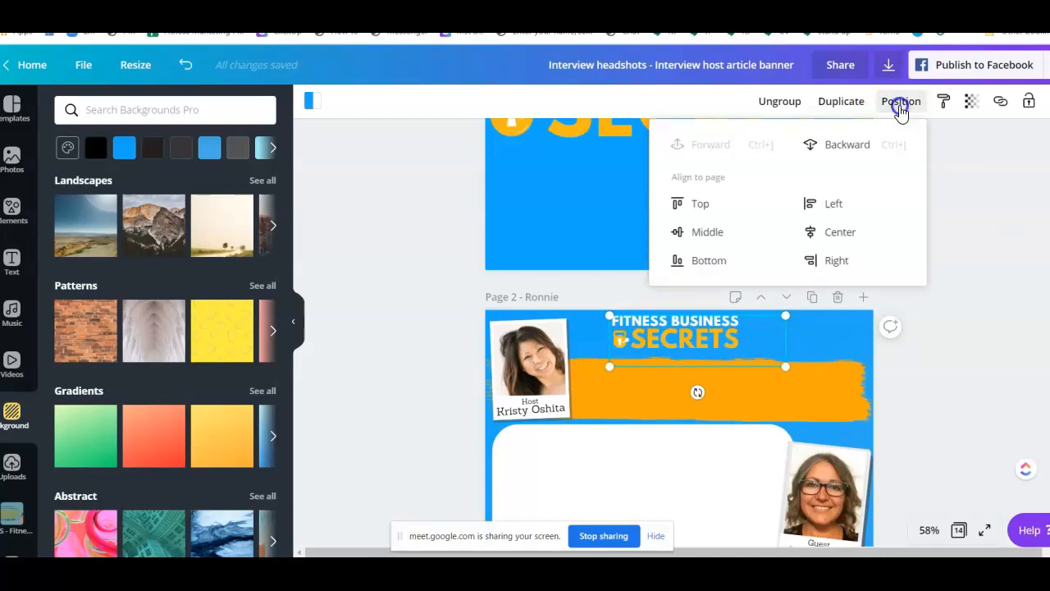
{"action": "left_click", "coordinate": [858, 148]}
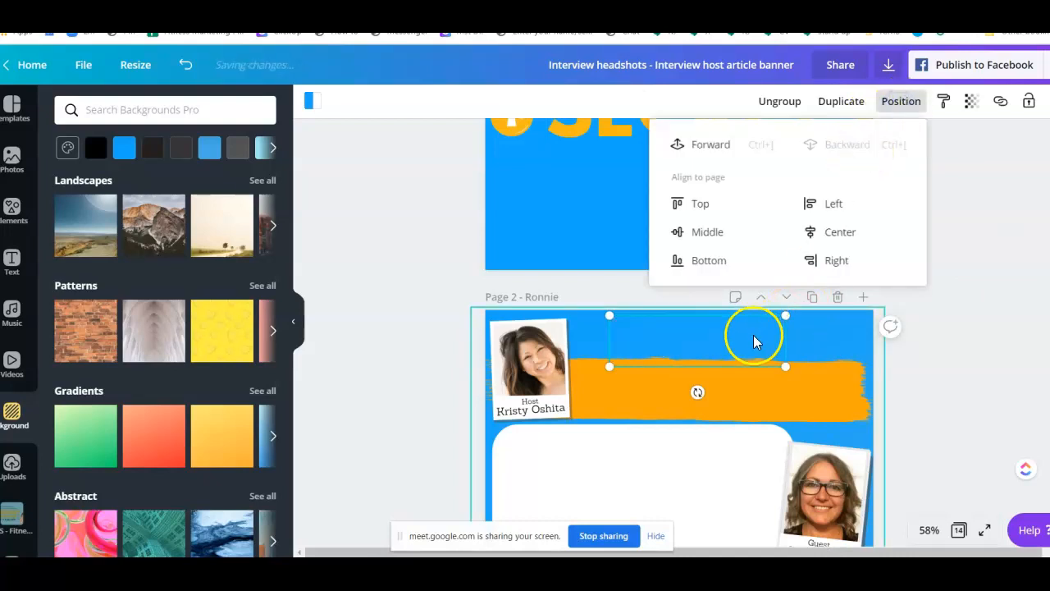
{"action": "left_click", "coordinate": [933, 329]}
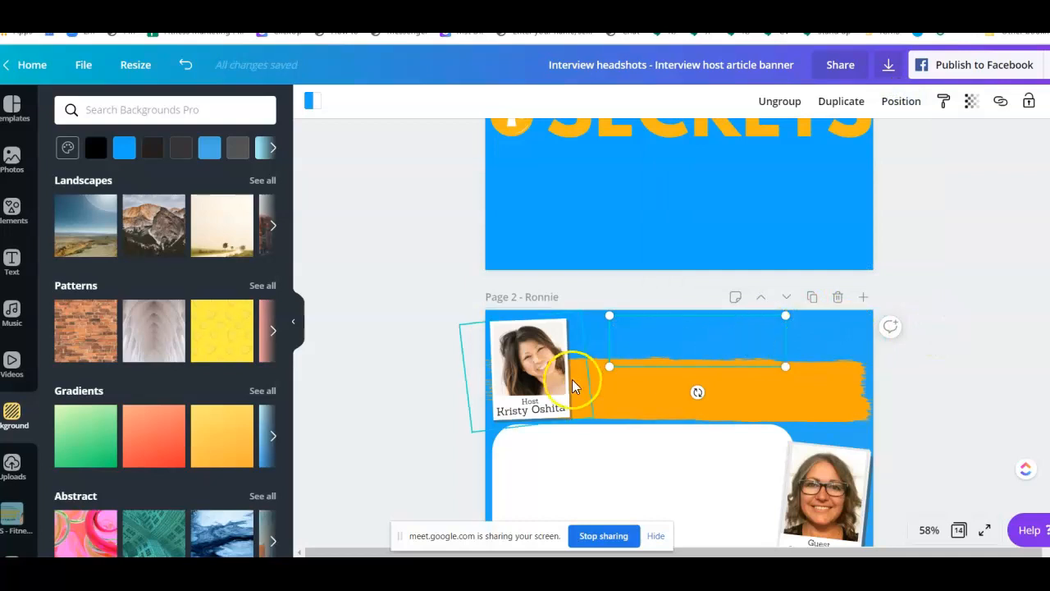
{"action": "key", "text": "ctrl+z"}
{"action": "left_click", "coordinate": [767, 340]}
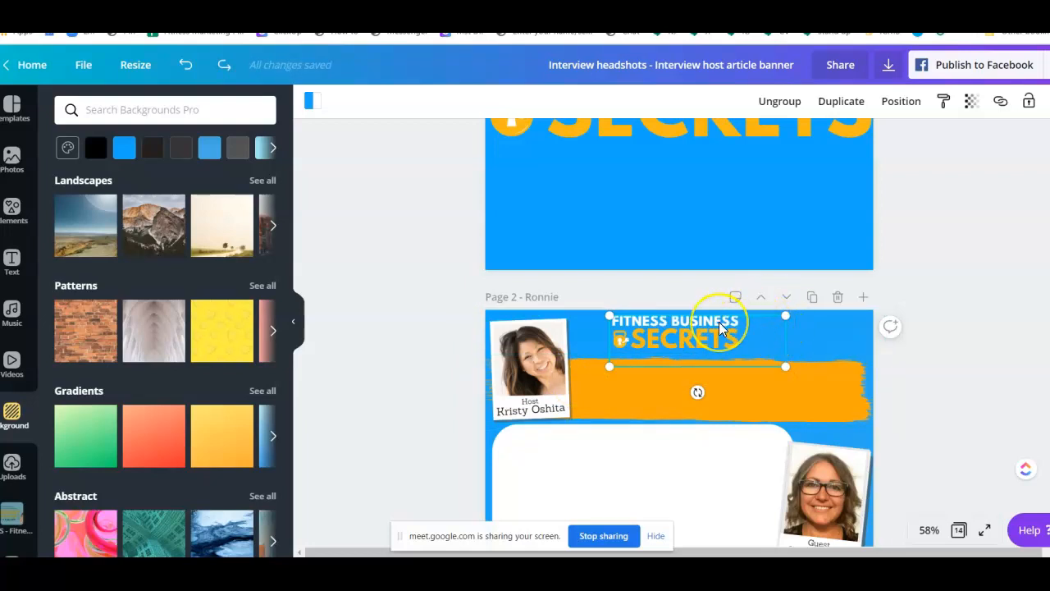
{"action": "scroll", "coordinate": [720, 324], "scroll_direction": "up", "scroll_amount": 3}
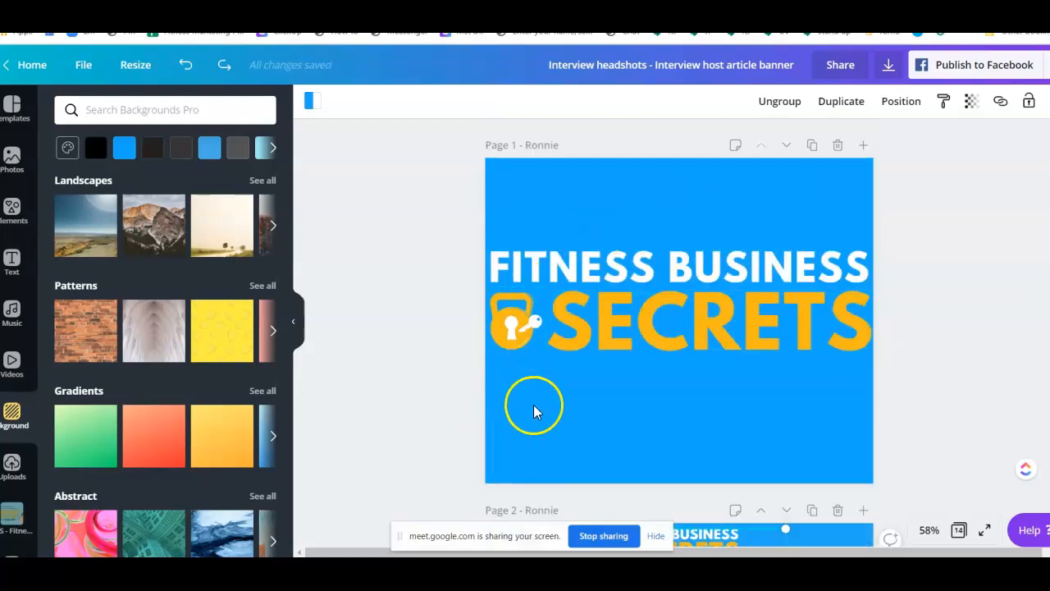
{"action": "scroll", "coordinate": [534, 410], "scroll_direction": "down", "scroll_amount": 5}
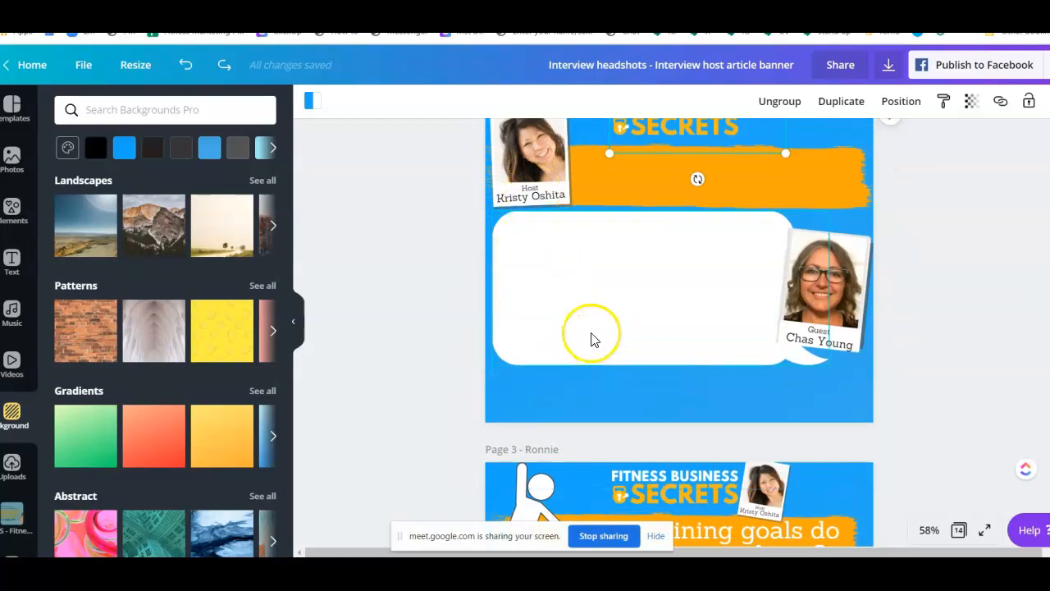
{"action": "scroll", "coordinate": [642, 433], "scroll_direction": "up", "scroll_amount": 6}
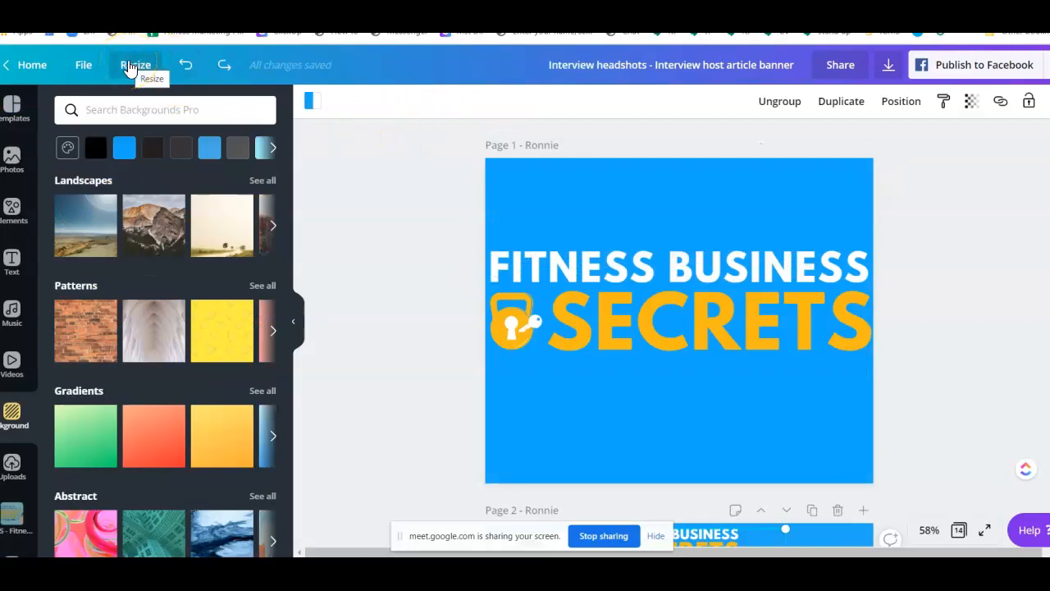
{"action": "left_click", "coordinate": [129, 69]}
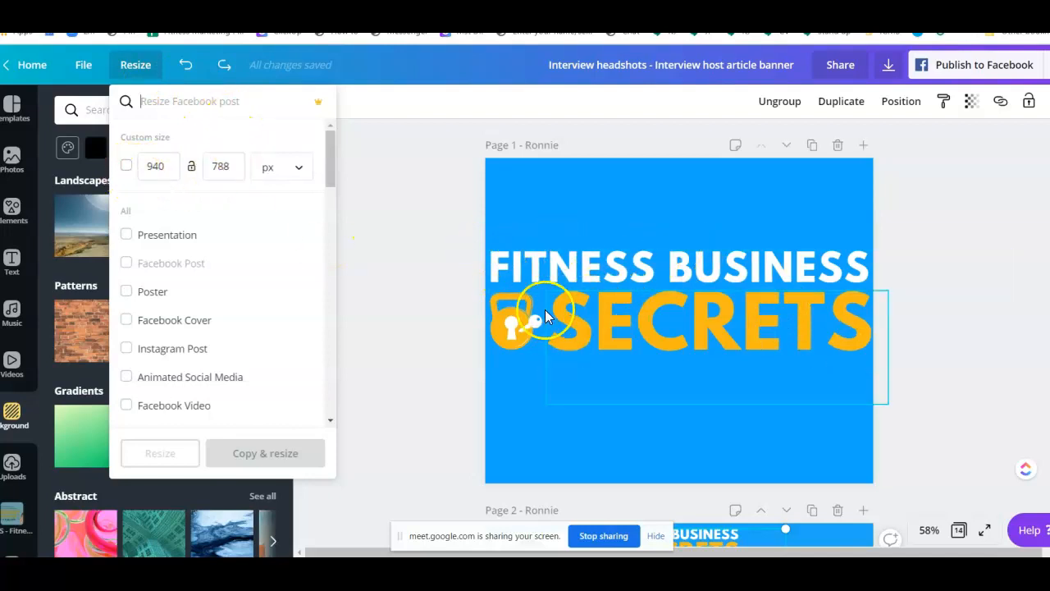
{"action": "left_click", "coordinate": [124, 166]}
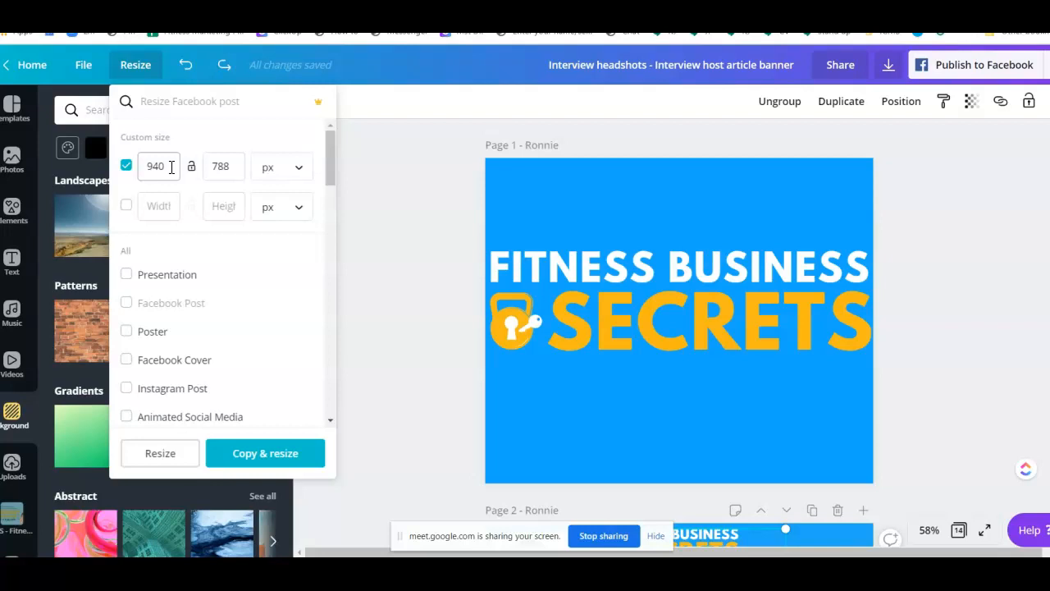
{"action": "left_click", "coordinate": [234, 180]}
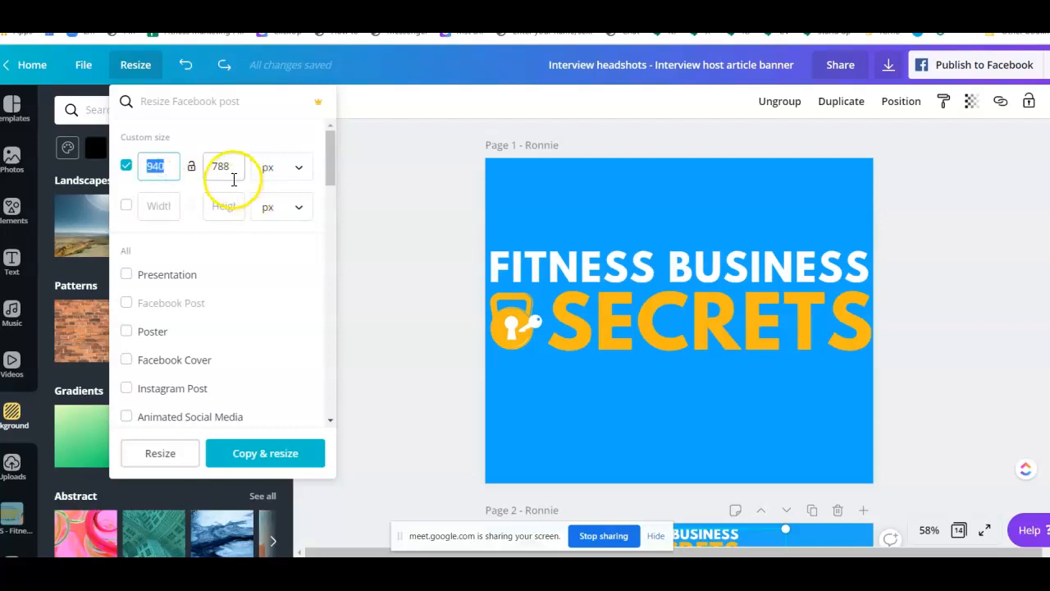
{"action": "left_click", "coordinate": [233, 168]}
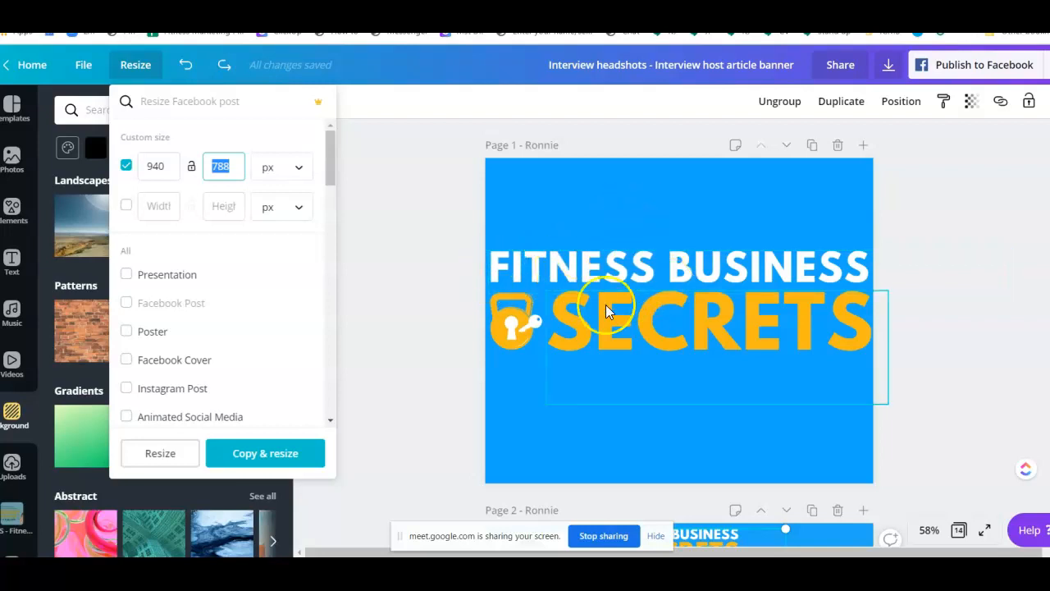
{"action": "left_click", "coordinate": [583, 197]}
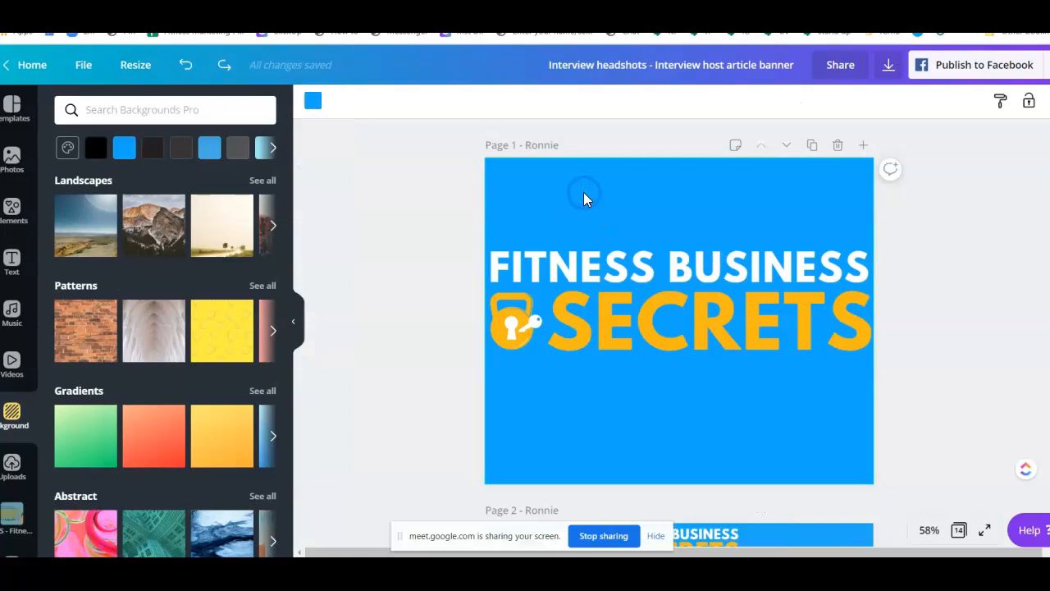
{"action": "left_click", "coordinate": [572, 201]}
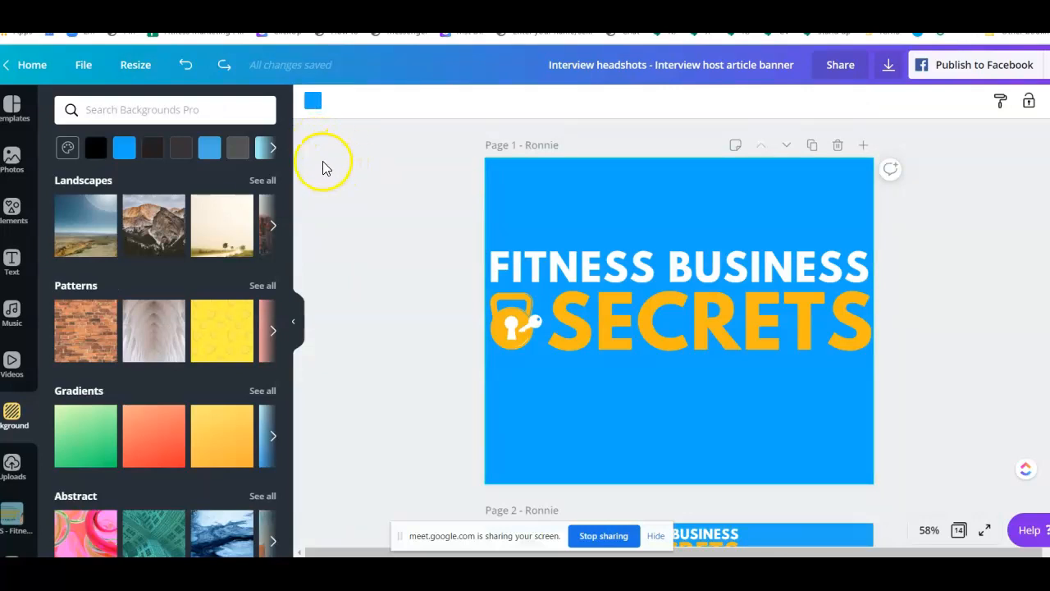
Resize the design to a custom size of 940 × 250 px.
{"action": "left_click", "coordinate": [133, 68]}
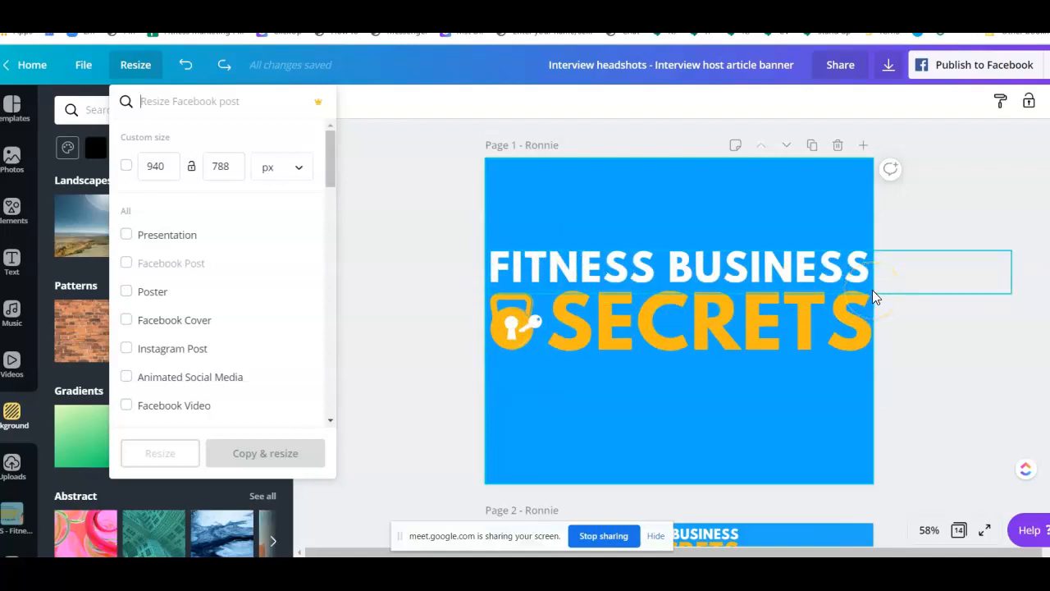
{"action": "left_click", "coordinate": [158, 167]}
{"action": "left_click", "coordinate": [234, 166]}
{"action": "left_click_drag", "start_coordinate": [230, 166], "coordinate": [209, 166]}
{"action": "left_click", "coordinate": [155, 166]}
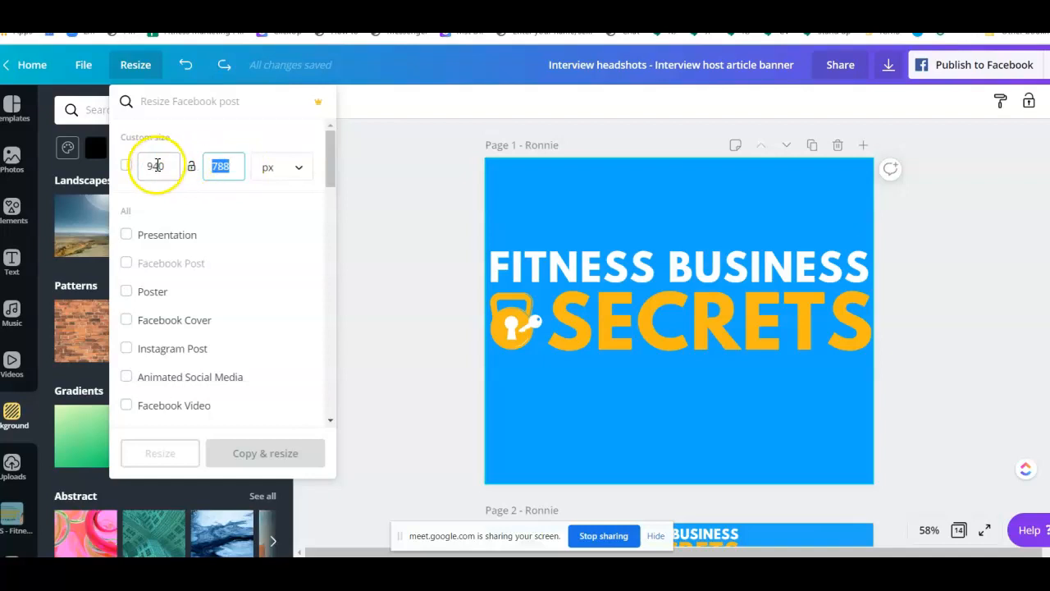
{"action": "left_click", "coordinate": [235, 167]}
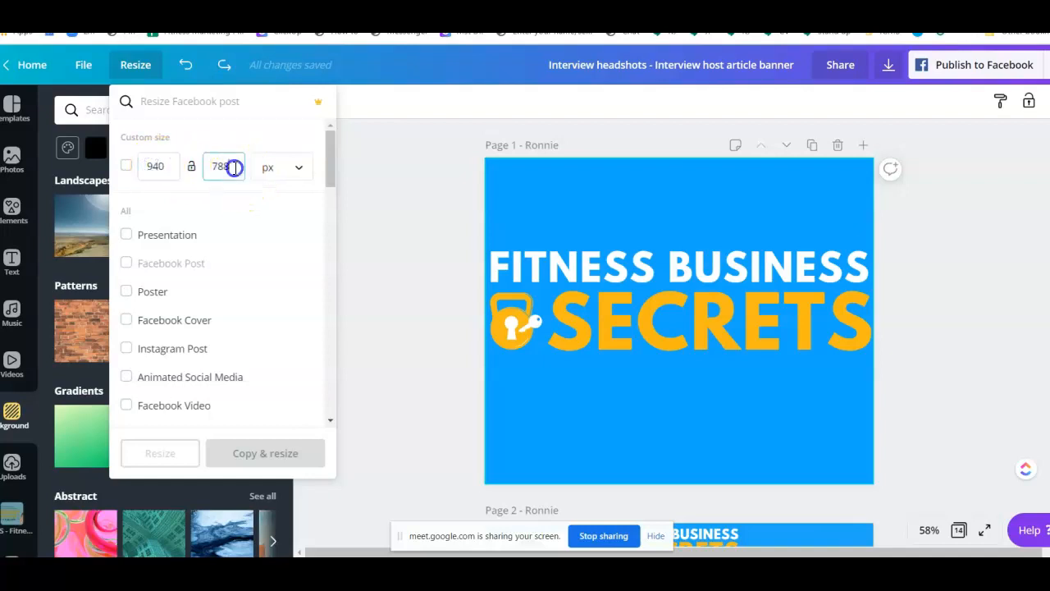
{"action": "type", "text": "250"}
{"action": "left_click", "coordinate": [155, 448]}
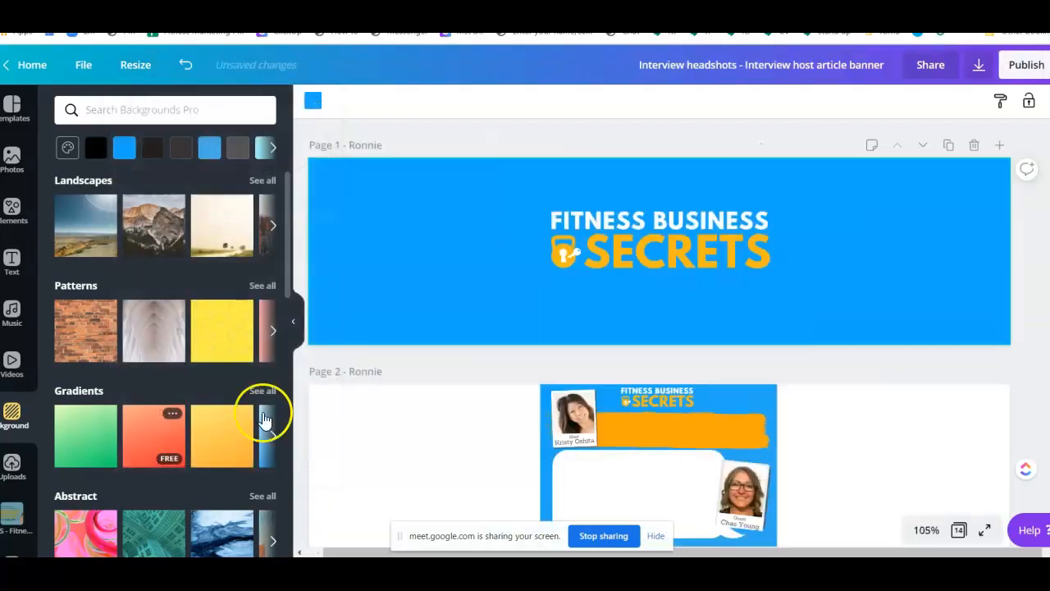
Move all parts of the "Fitness Business Secrets" logo together and enlarge them to nearly fill the blue banner on page 1.
{"action": "left_click", "coordinate": [745, 296]}
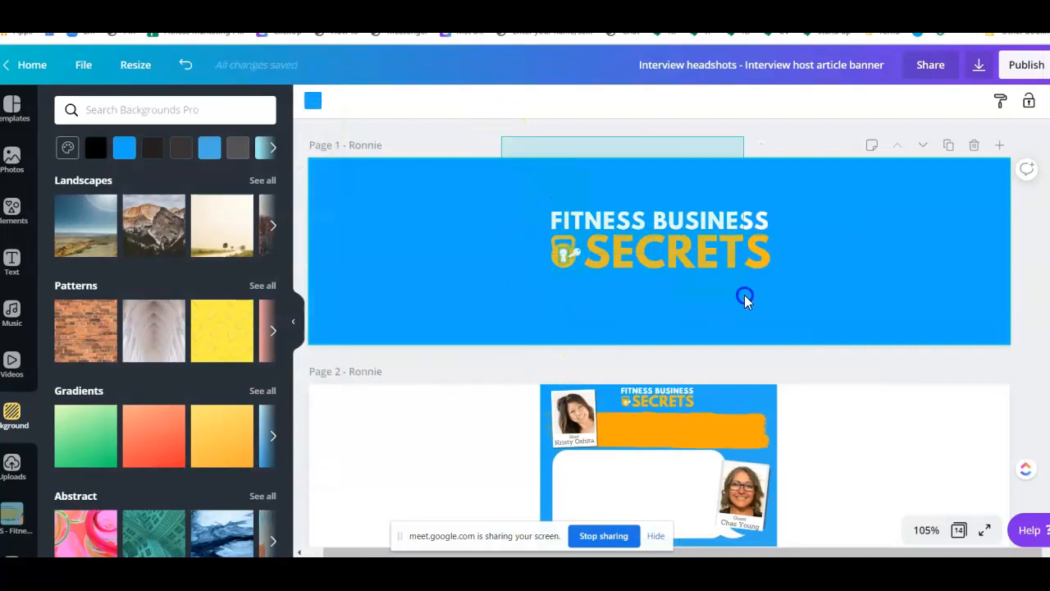
{"action": "left_click_drag", "start_coordinate": [870, 300], "coordinate": [1049, 360]}
{"action": "left_click_drag", "start_coordinate": [911, 291], "coordinate": [680, 241]}
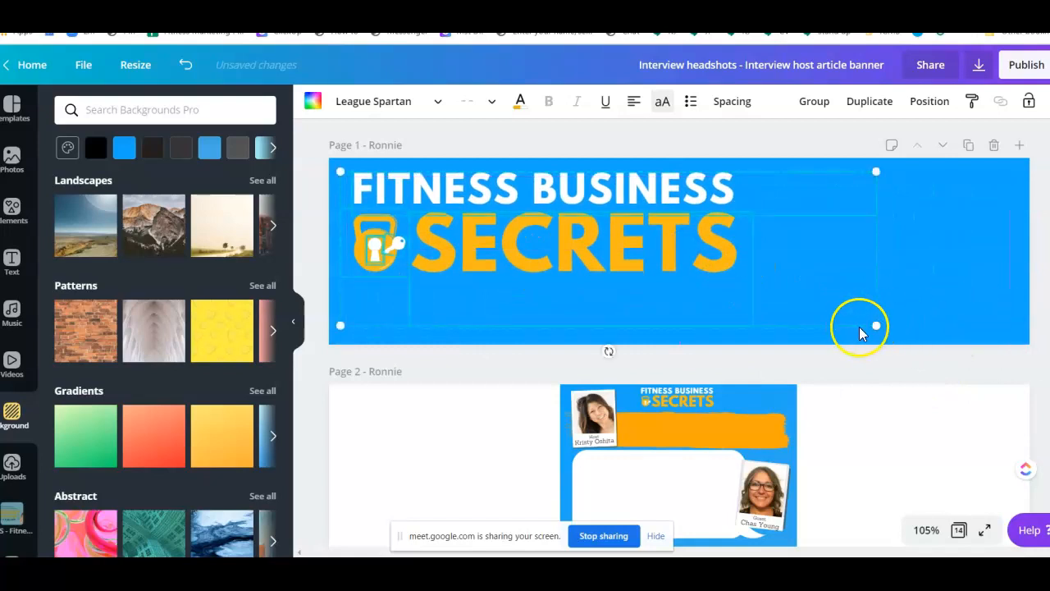
{"action": "left_click_drag", "start_coordinate": [991, 368], "coordinate": [1026, 486]}
{"action": "key", "text": "ctrl+minus"}
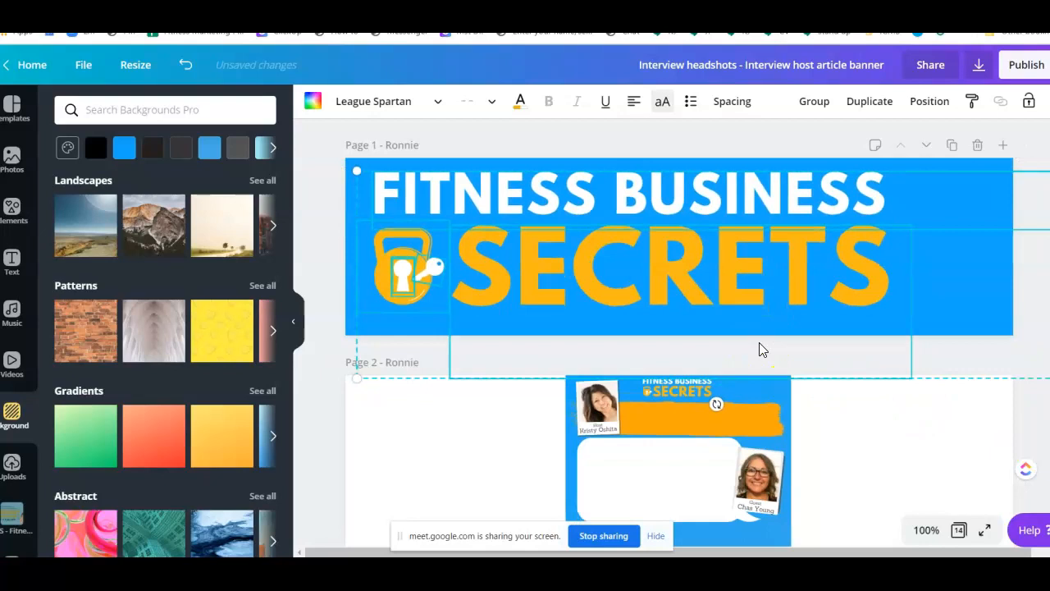
{"action": "key", "text": "ctrl+minus"}
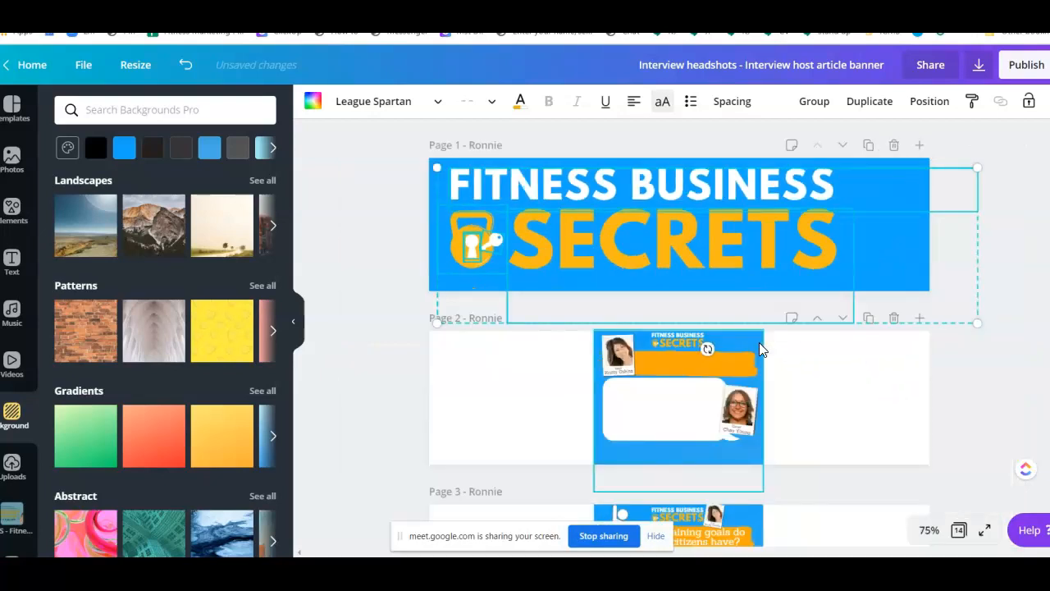
{"action": "key", "text": "ctrl+minus"}
{"action": "left_click_drag", "start_coordinate": [882, 268], "coordinate": [940, 302]}
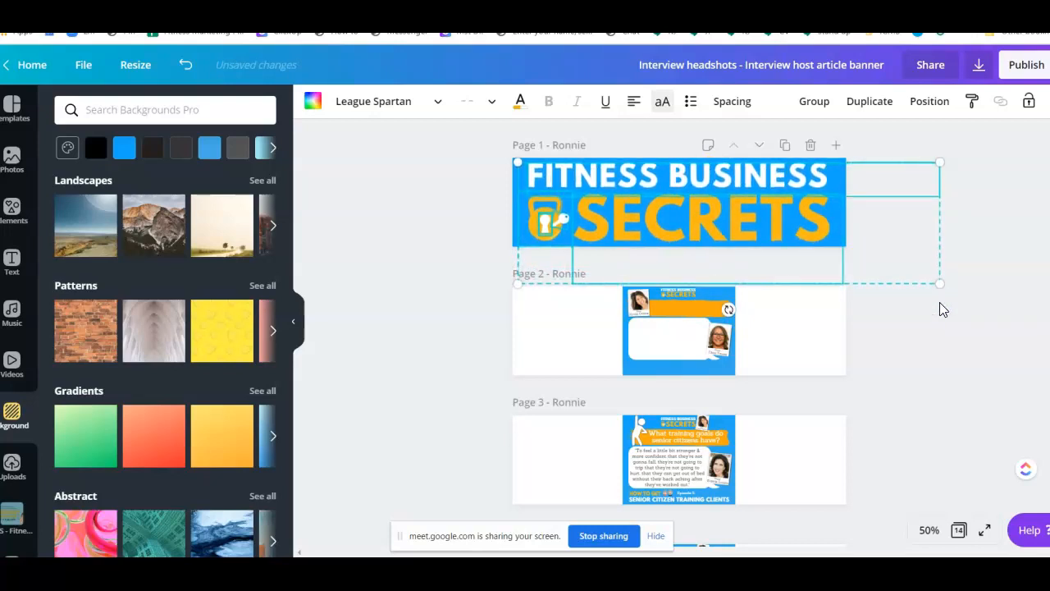
{"action": "left_click", "coordinate": [940, 302]}
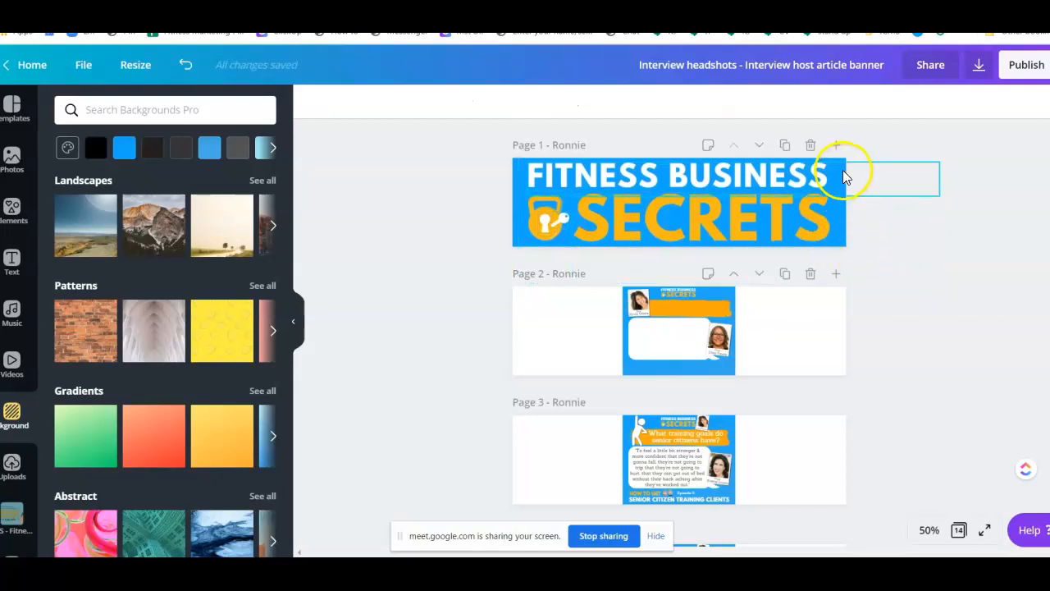
Delete the blue background of page 1, keeping the "Fitness Business Secrets" logo parts.
{"action": "left_click", "coordinate": [517, 169]}
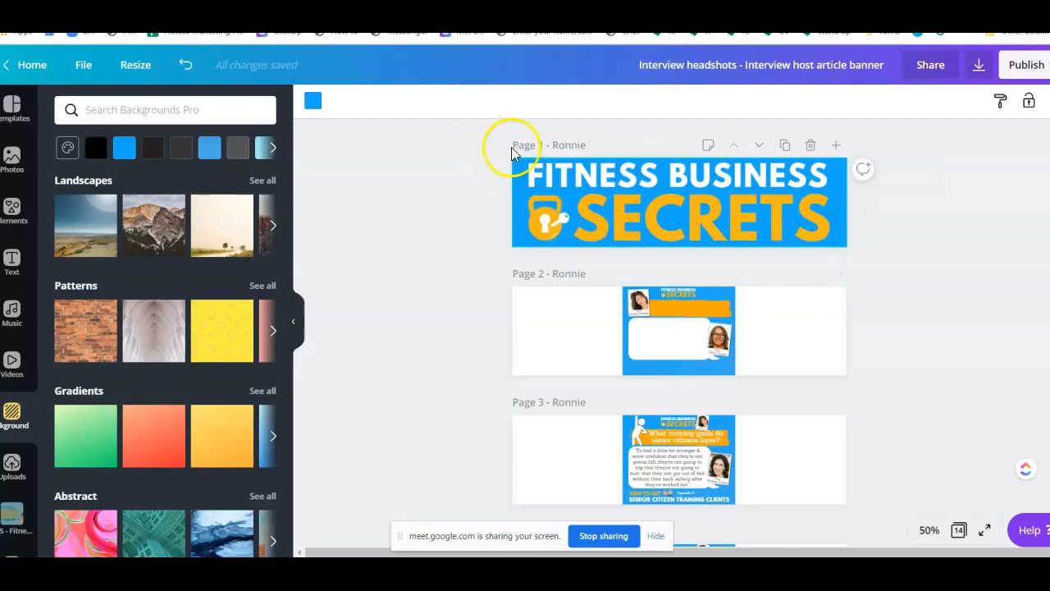
{"action": "key", "text": "Delete"}
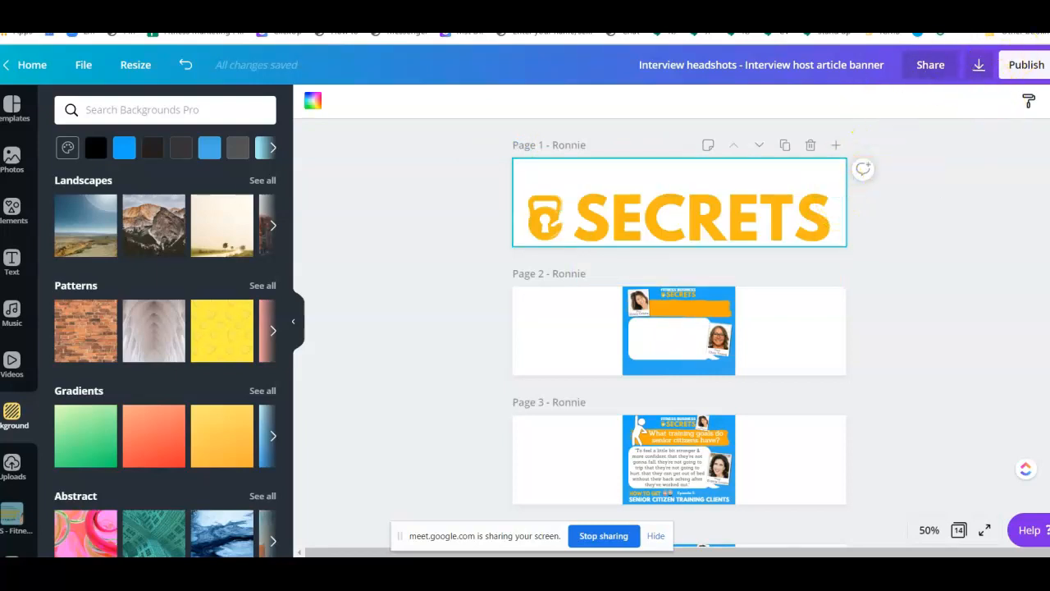
Download only page 1 as a PNG with a transparent background at size 2 (1880 × 500 px).
{"action": "left_click", "coordinate": [1026, 64]}
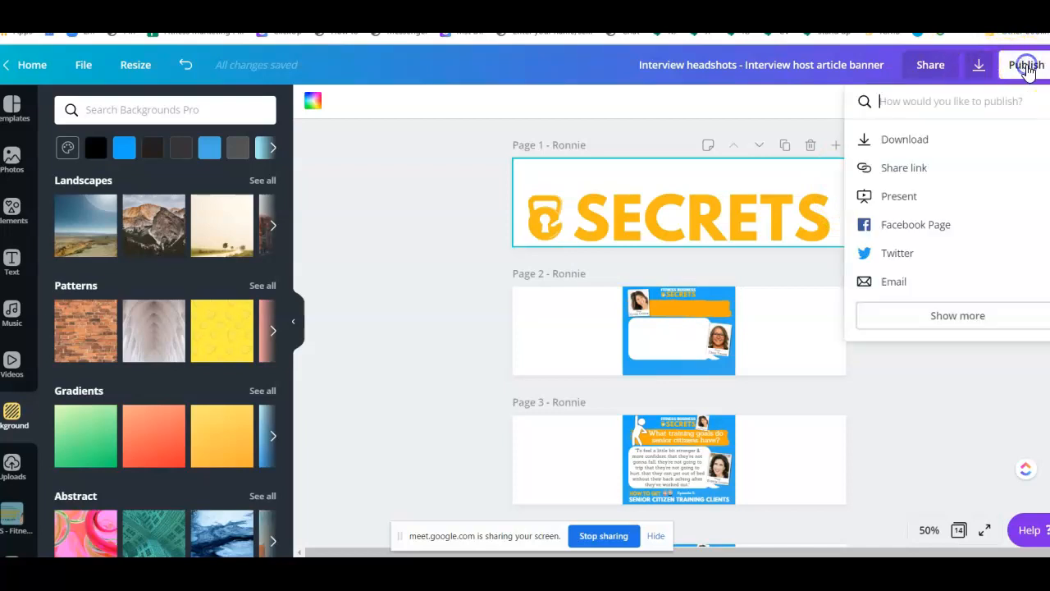
{"action": "left_click", "coordinate": [979, 65]}
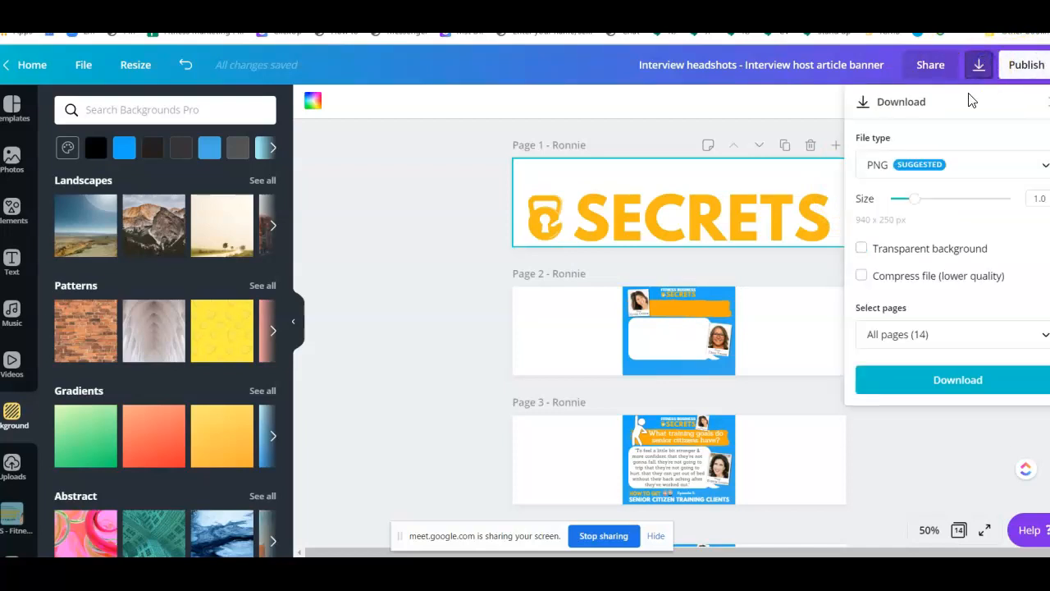
{"action": "left_click", "coordinate": [884, 251]}
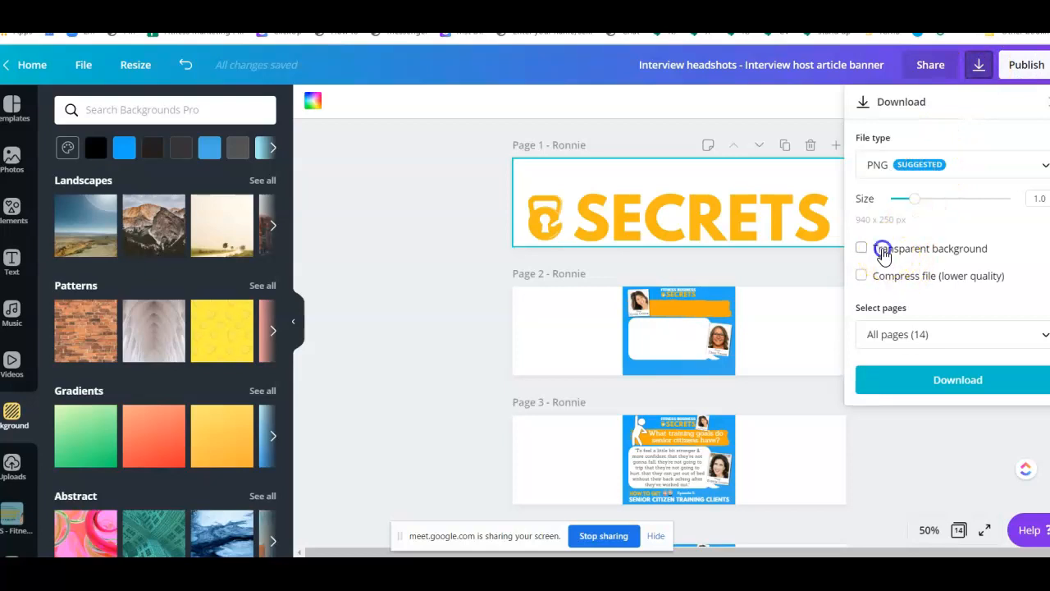
{"action": "left_click", "coordinate": [921, 335]}
{"action": "left_click", "coordinate": [1032, 145]}
{"action": "left_click", "coordinate": [928, 296]}
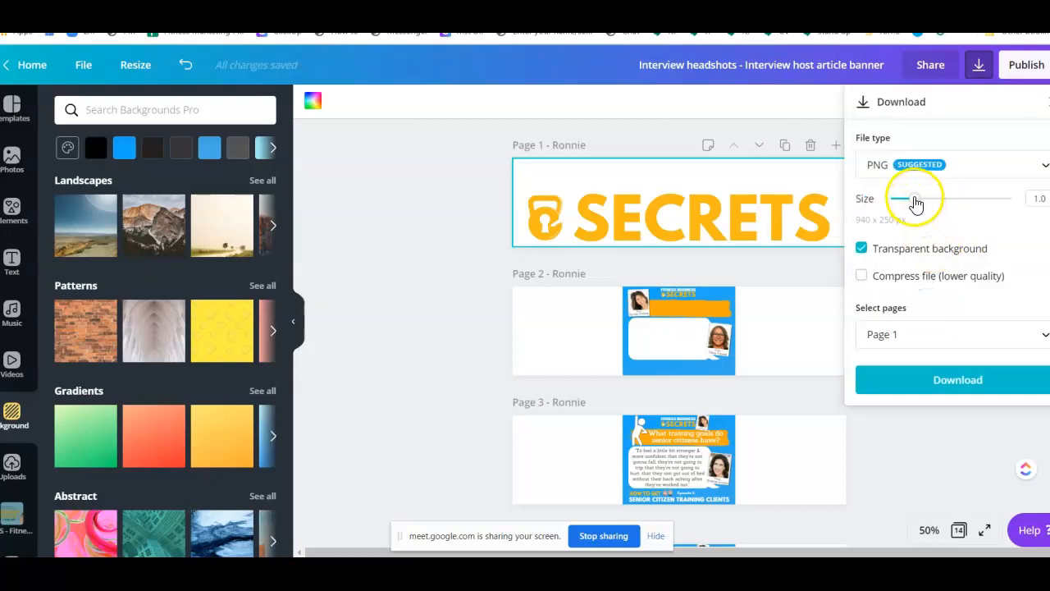
{"action": "left_click_drag", "start_coordinate": [914, 202], "coordinate": [962, 207]}
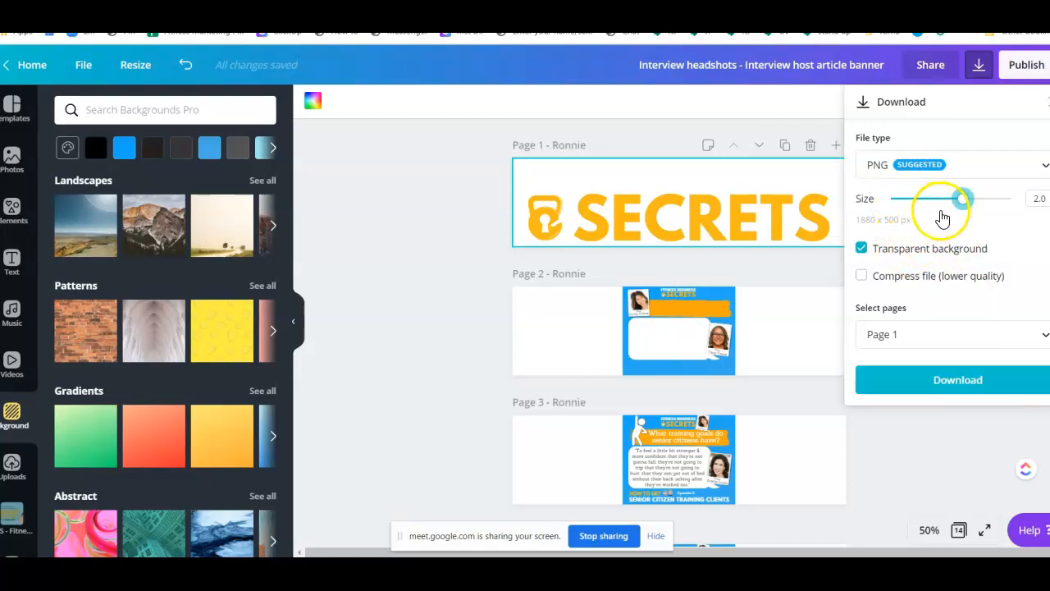
{"action": "left_click", "coordinate": [921, 380]}
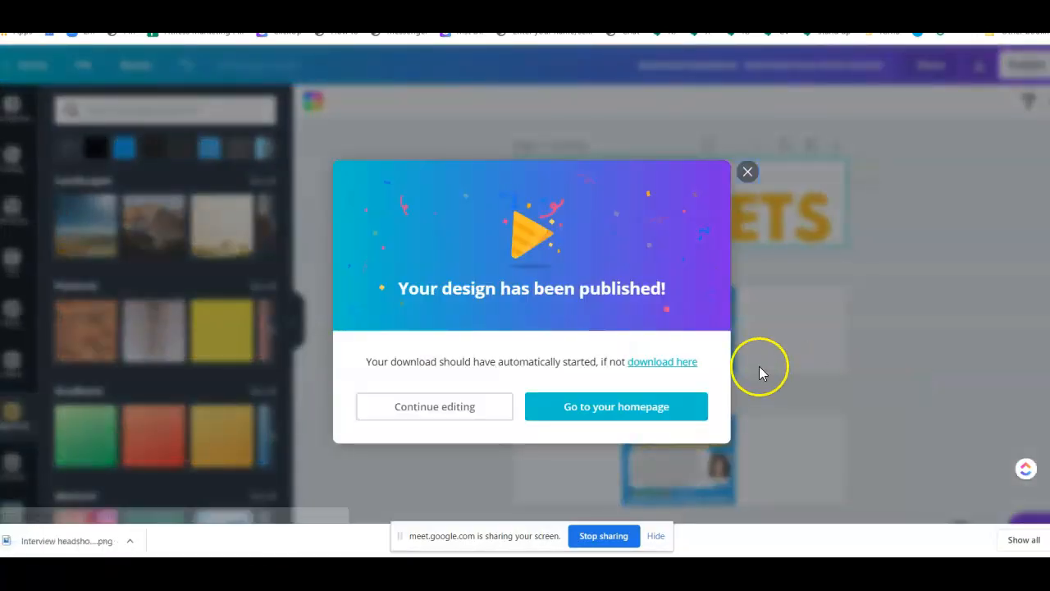
{"action": "left_click", "coordinate": [747, 154]}
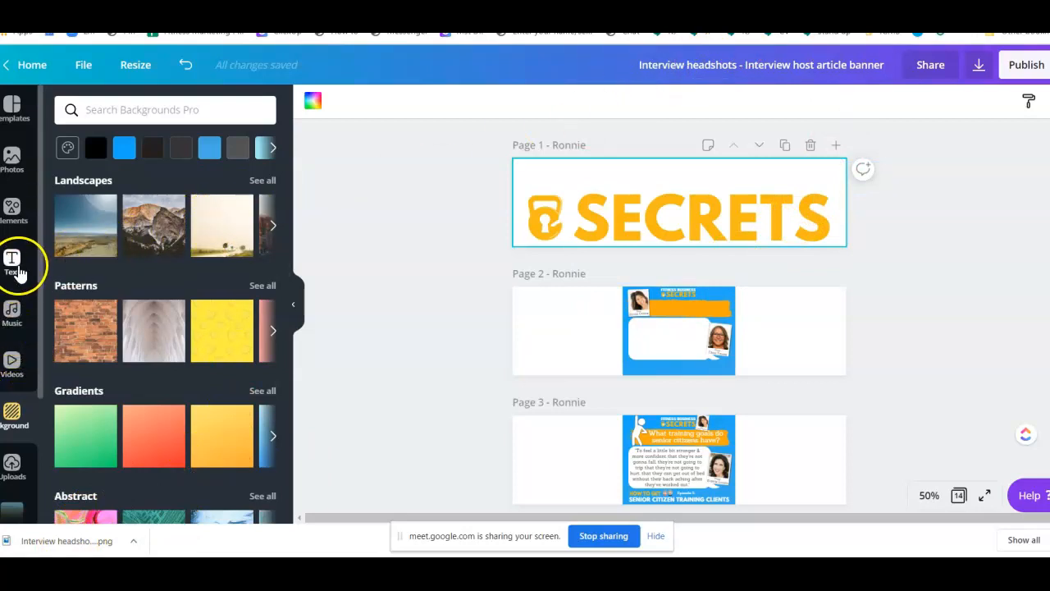
Upload the downloaded logo PNG to the "FMS - Fitness marketing secrets" folder's photos.
{"action": "left_click", "coordinate": [11, 213]}
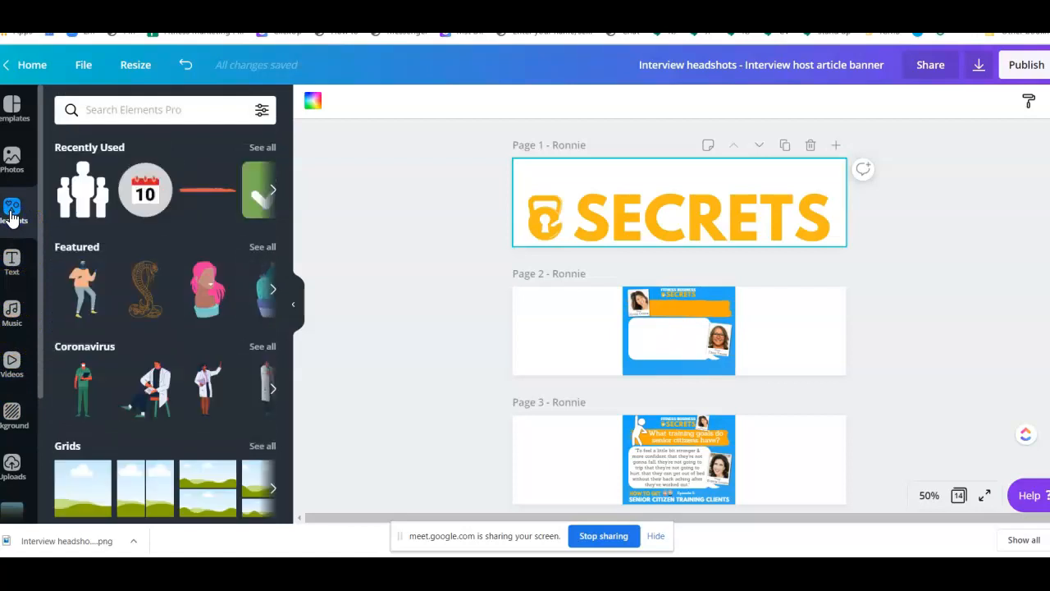
{"action": "left_click", "coordinate": [15, 170]}
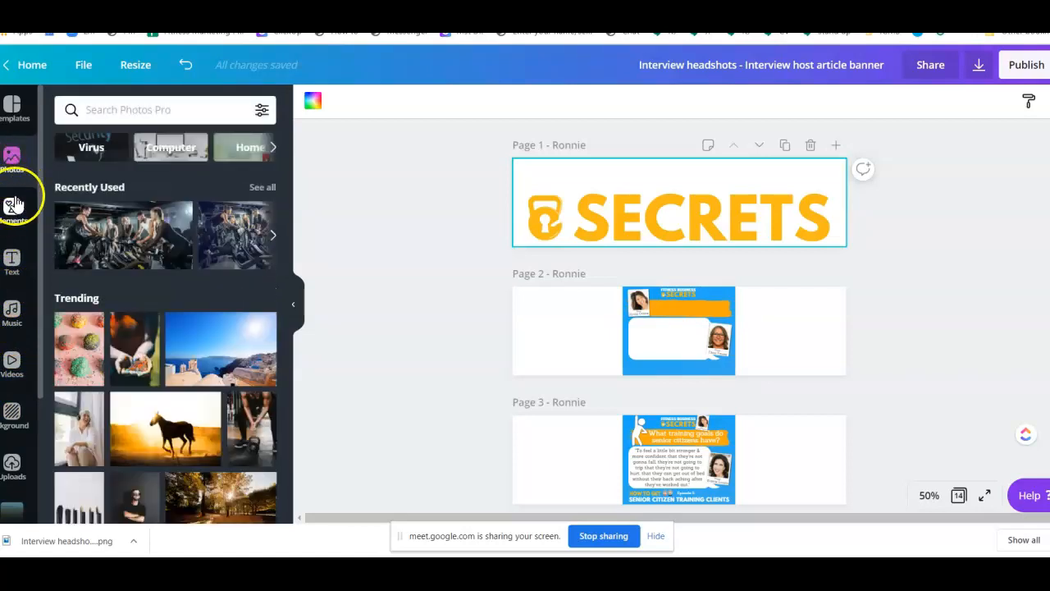
{"action": "left_click", "coordinate": [16, 464]}
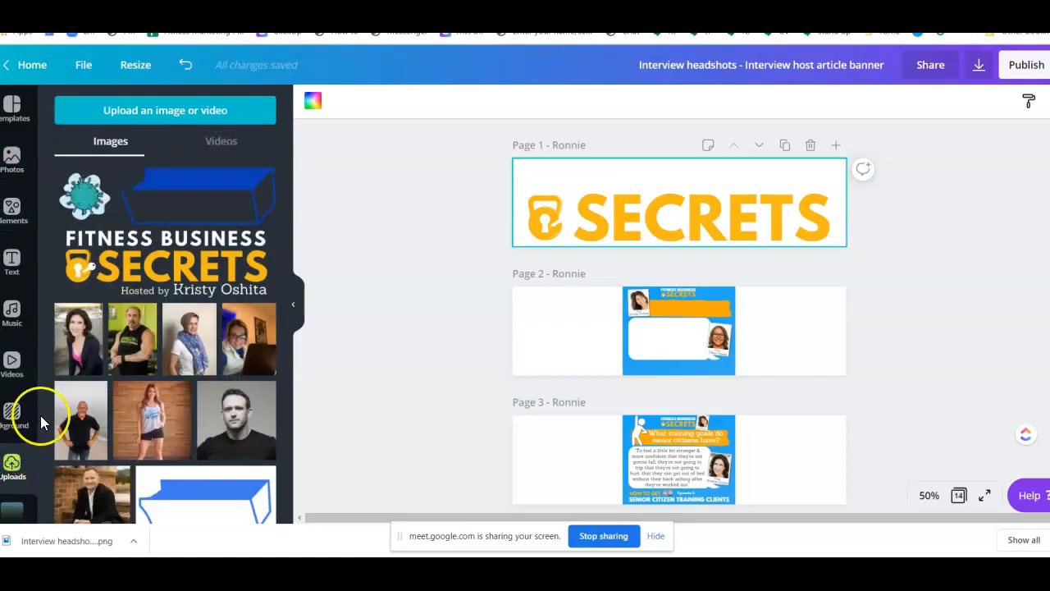
{"action": "left_click", "coordinate": [12, 508]}
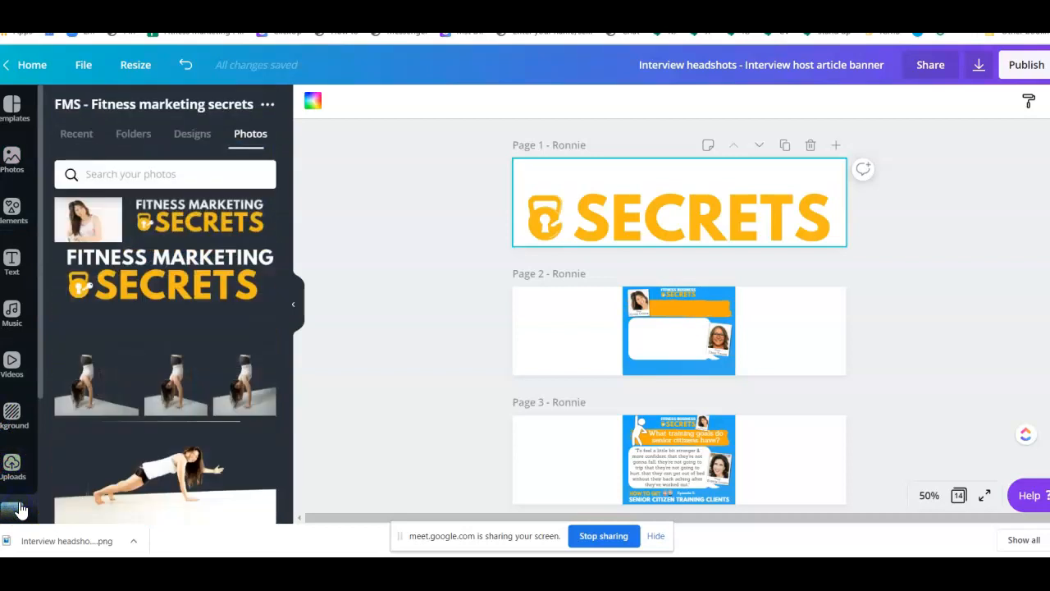
{"action": "left_click_drag", "start_coordinate": [11, 540], "coordinate": [164, 313]}
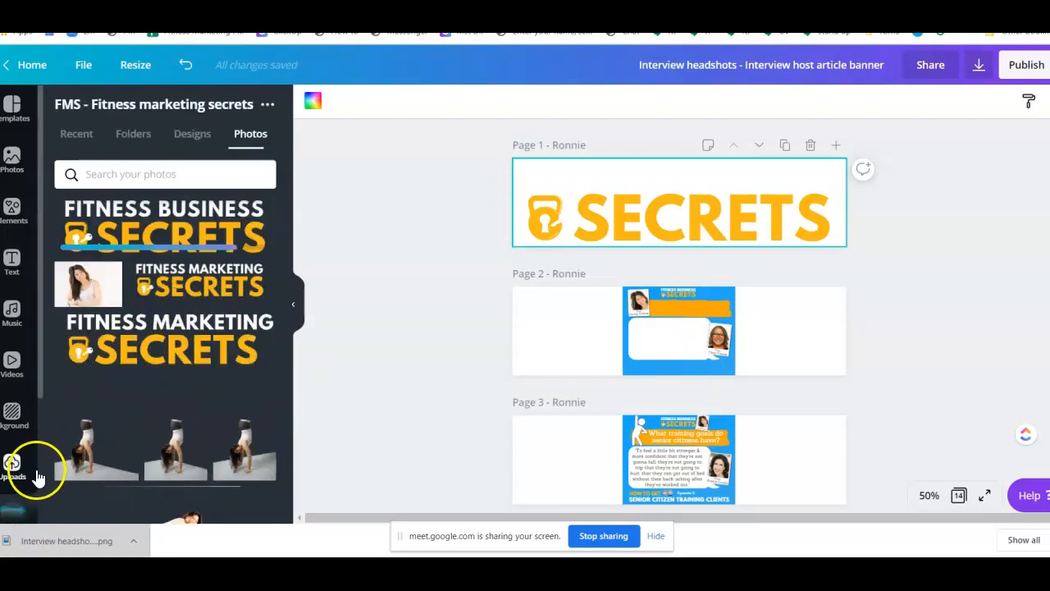
Try out the uploaded "Fitness Business Secrets" logo on page 1 at a slightly larger size, and remove it.
{"action": "scroll", "coordinate": [32, 476], "scroll_direction": "down", "scroll_amount": 3}
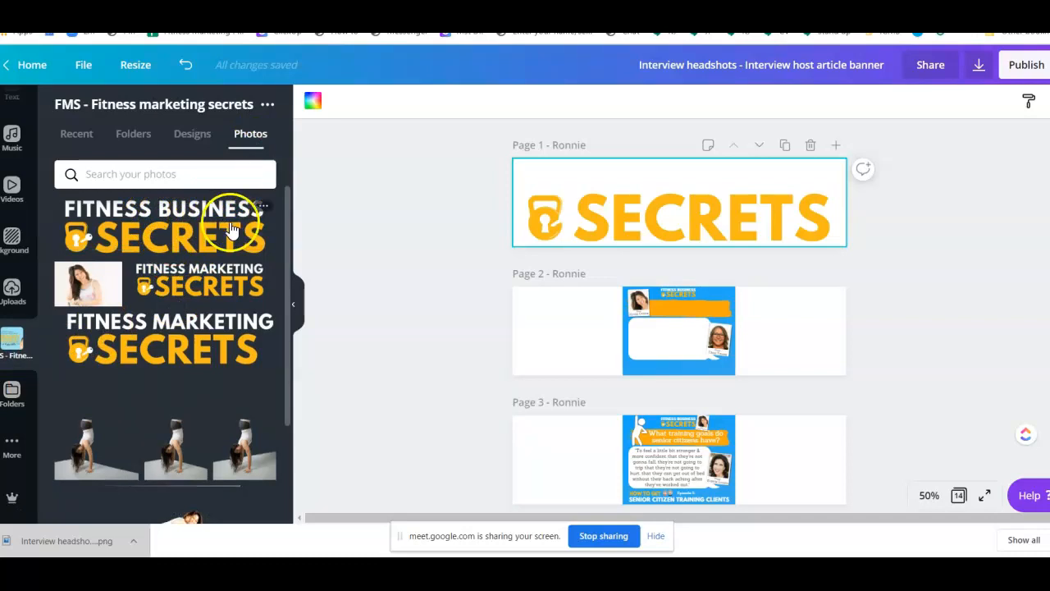
{"action": "left_click_drag", "start_coordinate": [270, 235], "coordinate": [207, 226]}
{"action": "left_click", "coordinate": [177, 224]}
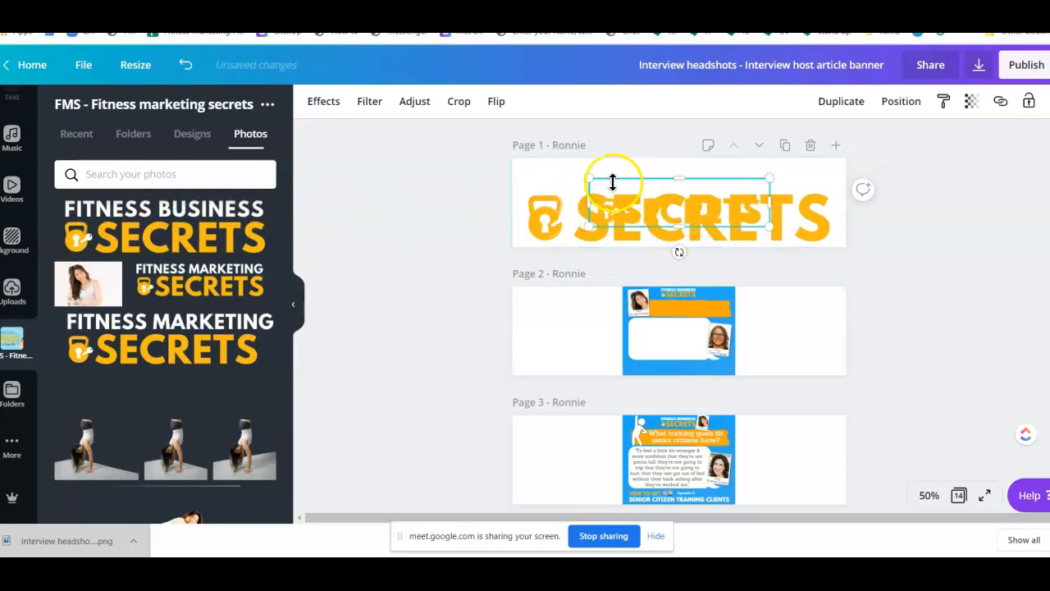
{"action": "mouse_move", "coordinate": [590, 177]}
{"action": "left_mouse_down"}
{"action": "mouse_move", "coordinate": [616, 186]}
{"action": "mouse_move", "coordinate": [570, 177]}
{"action": "left_mouse_up"}
{"action": "left_click", "coordinate": [180, 135]}
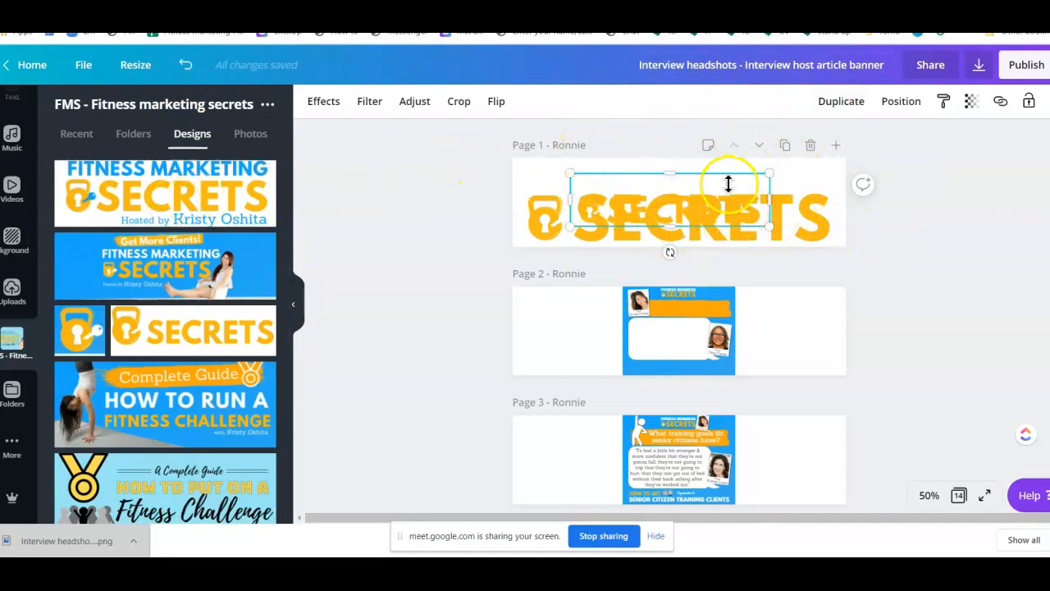
{"action": "key", "text": "Delete"}
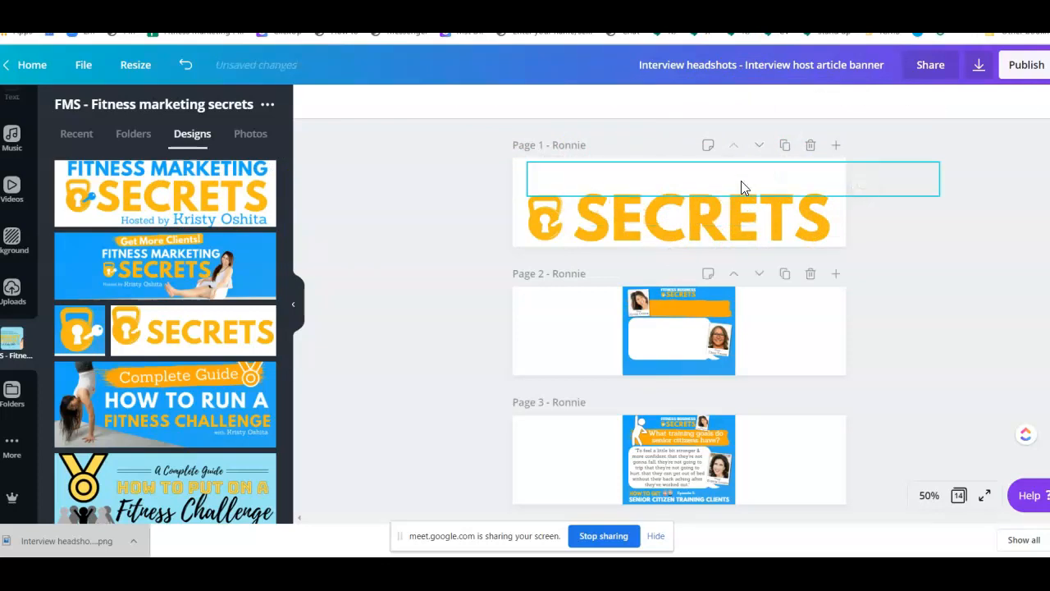
Rename the design as "fitness business secrts logo orange white".
{"action": "left_click", "coordinate": [654, 65]}
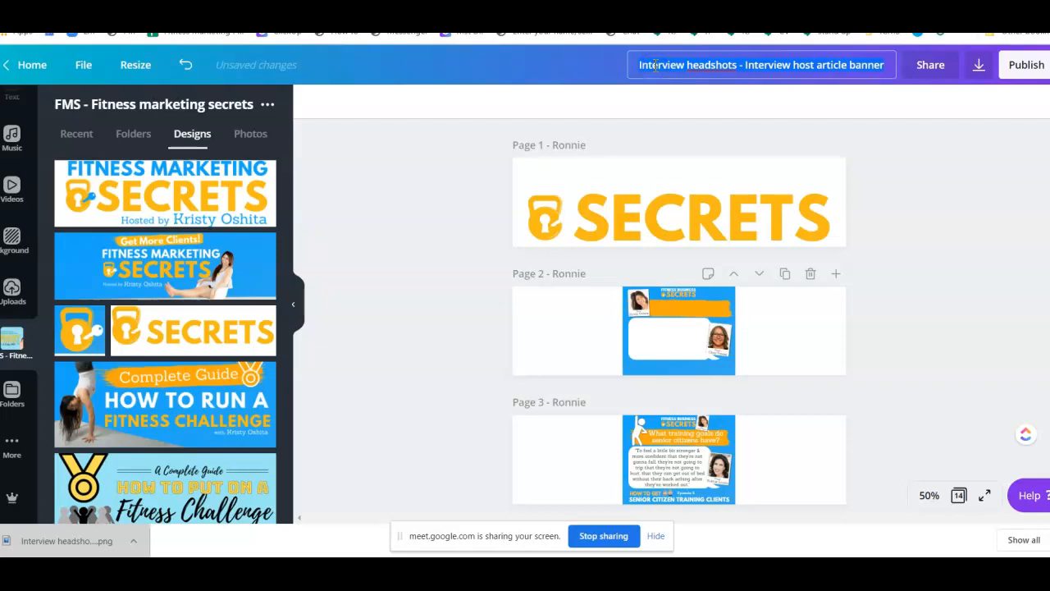
{"action": "type", "text": "fitness business secrts logo orange white"}
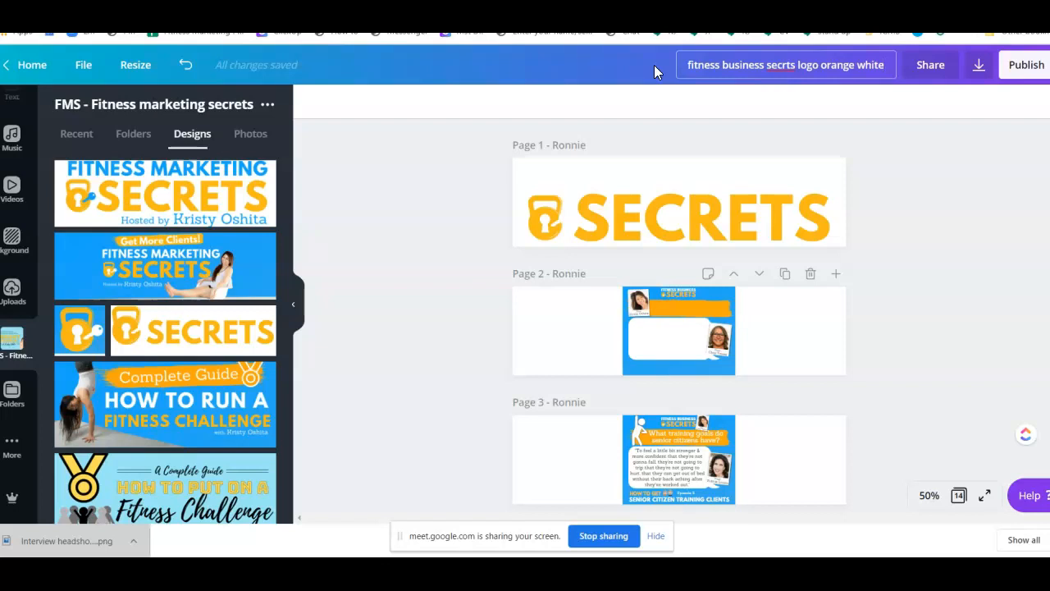
{"action": "key", "text": "ctrl+t"}
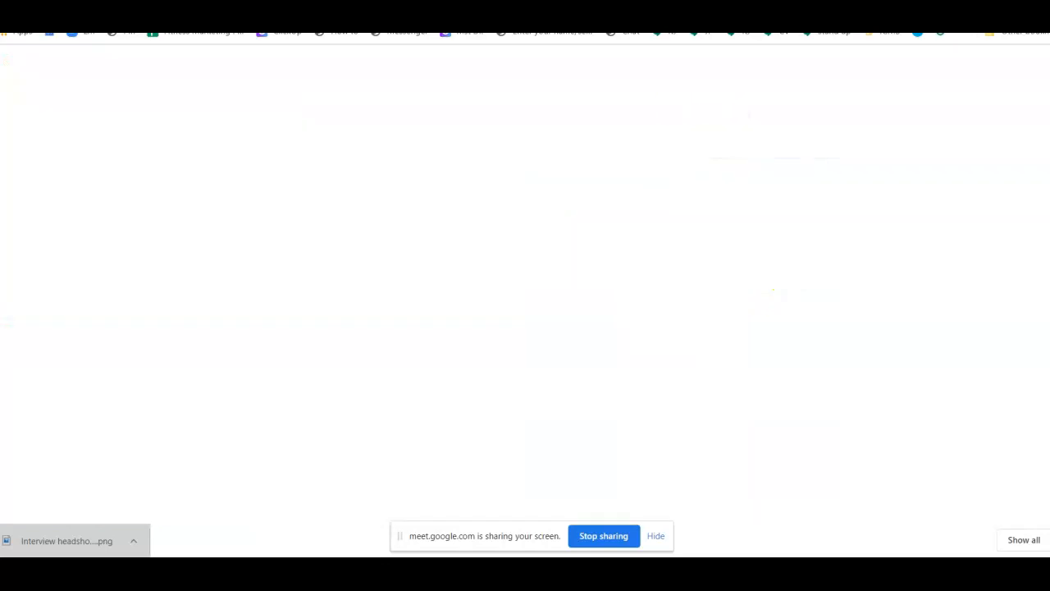
{"action": "key", "text": "ctrl+w"}
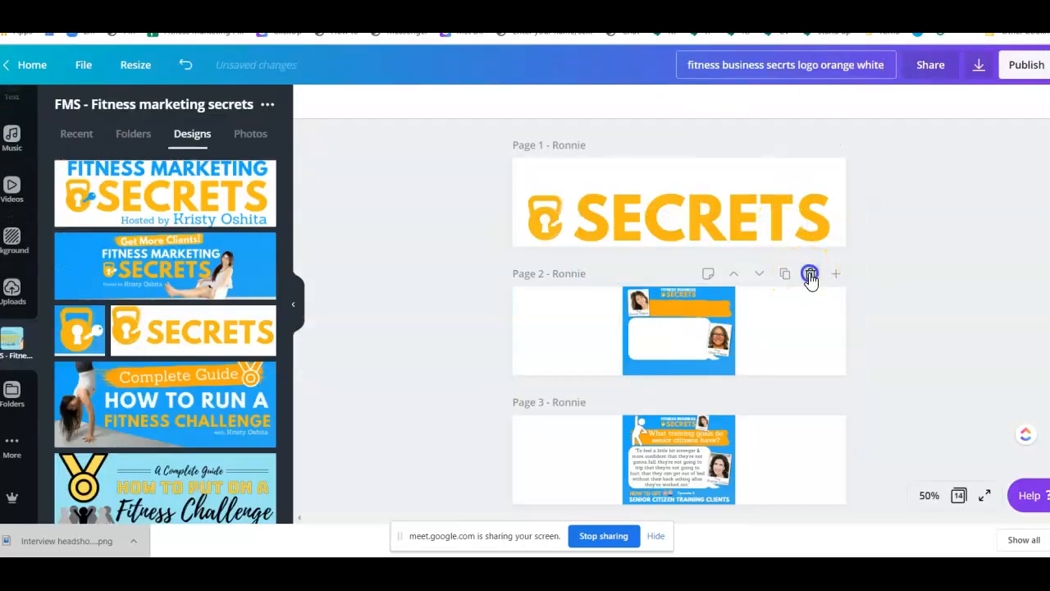
Delete every page after page 1, leaving only the logo page in the design.
{"action": "left_click", "coordinate": [811, 276]}
{"action": "left_click", "coordinate": [811, 275]}
{"action": "left_click", "coordinate": [811, 274]}
{"action": "left_click", "coordinate": [811, 275]}
{"action": "left_click", "coordinate": [810, 276]}
{"action": "left_click", "coordinate": [810, 276]}
{"action": "left_click", "coordinate": [810, 276]}
{"action": "left_click", "coordinate": [810, 276]}
{"action": "left_click", "coordinate": [810, 275]}
{"action": "left_click", "coordinate": [810, 276]}
{"action": "left_click", "coordinate": [810, 275]}
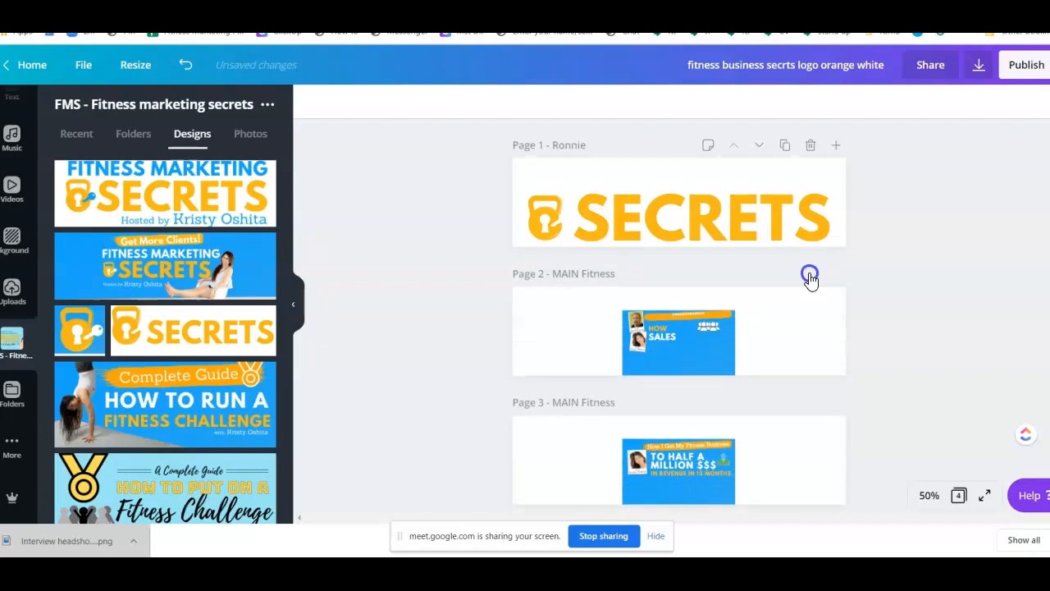
{"action": "left_click", "coordinate": [810, 276]}
{"action": "left_click", "coordinate": [810, 309]}
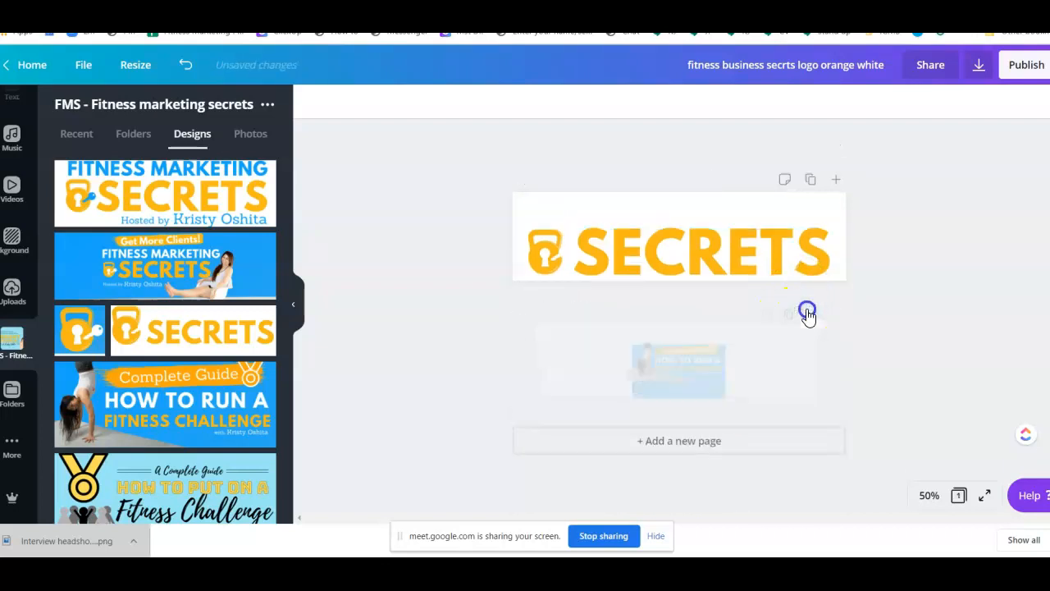
Save the logo design to the "FMS - Fitness marketing secrets" folder.
{"action": "left_click", "coordinate": [136, 180]}
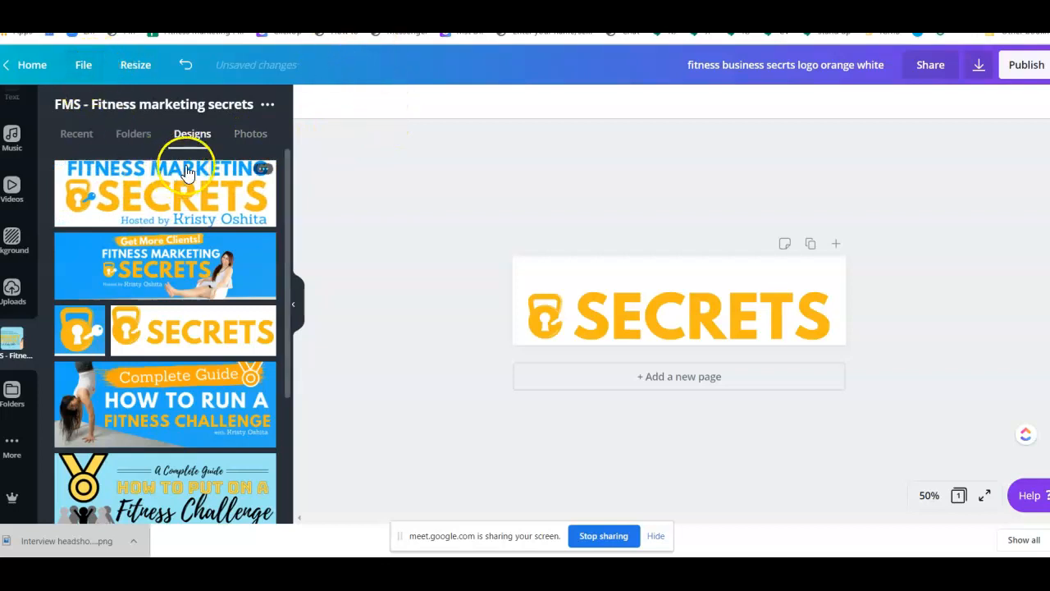
{"action": "left_click", "coordinate": [77, 64]}
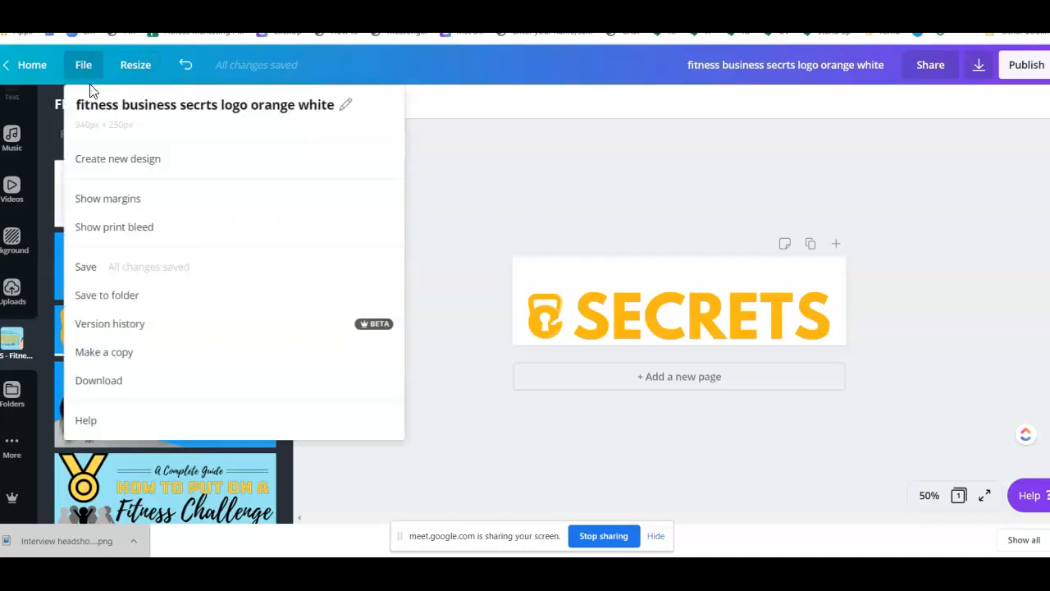
{"action": "left_click", "coordinate": [127, 298]}
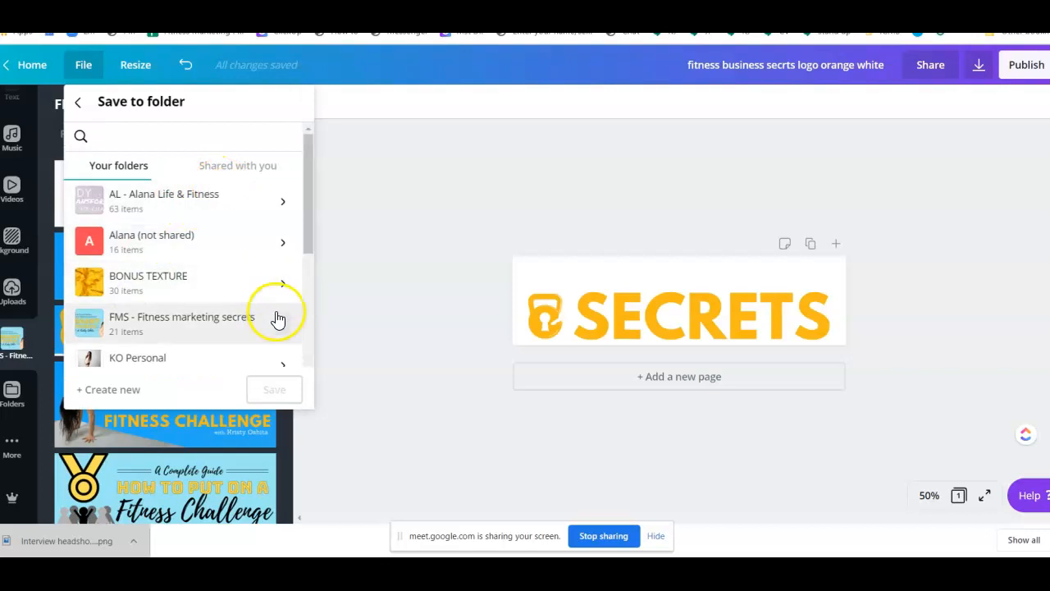
{"action": "left_click", "coordinate": [283, 324]}
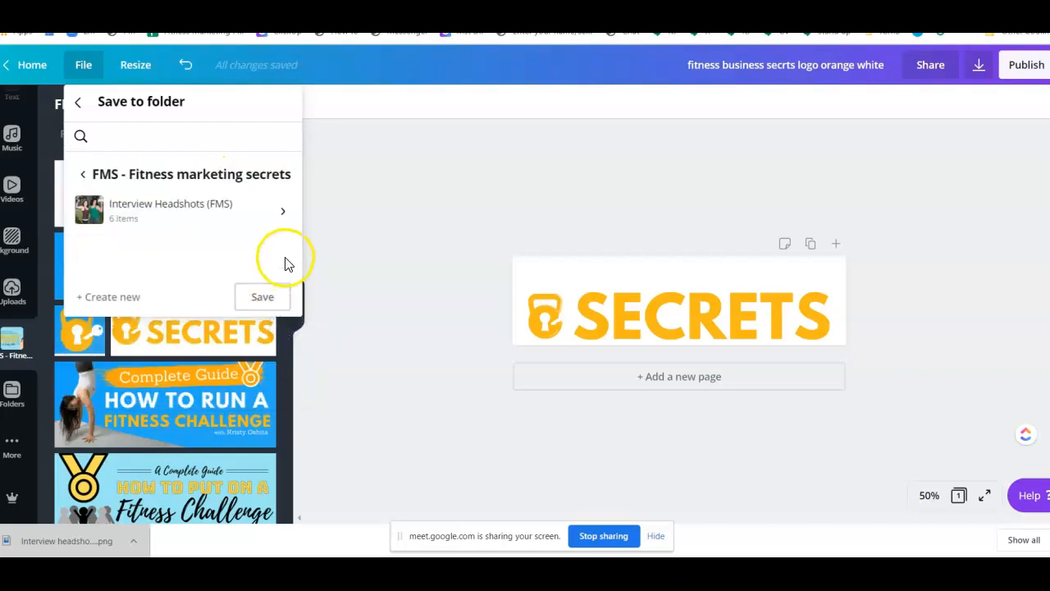
{"action": "left_click", "coordinate": [281, 212]}
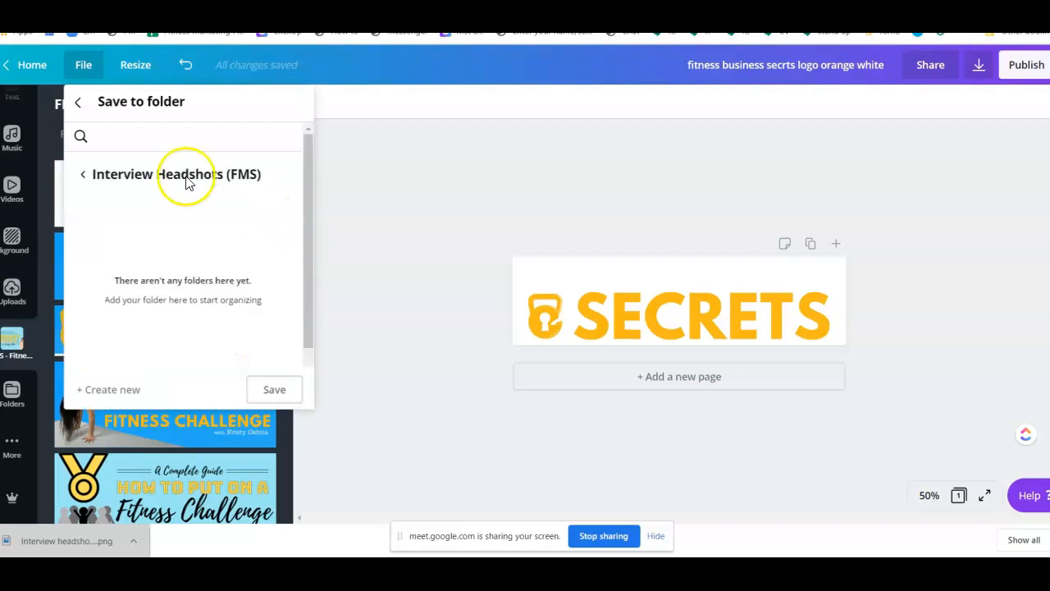
{"action": "left_click", "coordinate": [80, 109]}
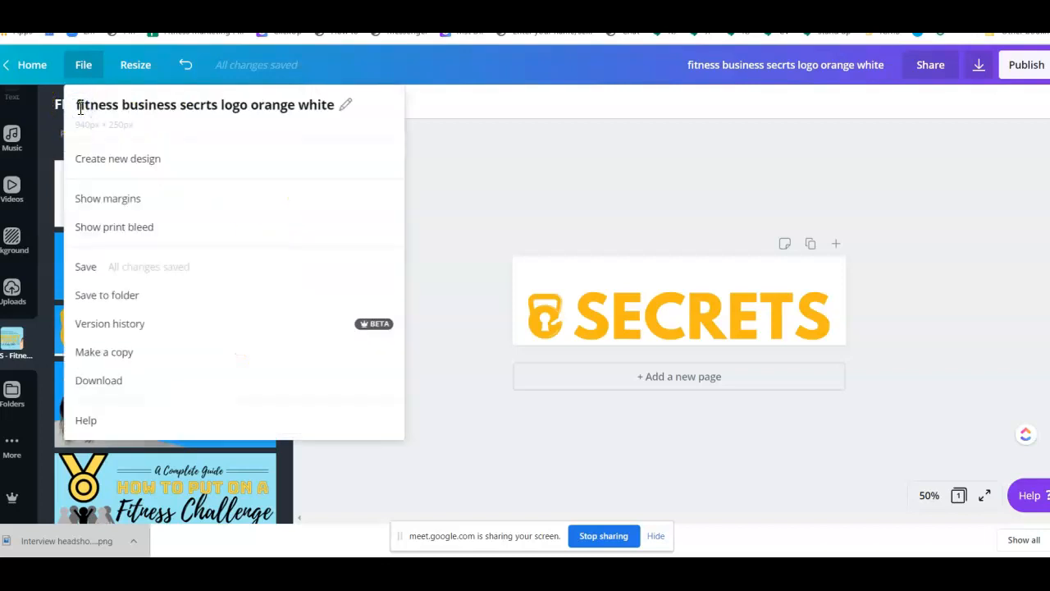
{"action": "left_click", "coordinate": [134, 295]}
{"action": "scroll", "coordinate": [227, 274], "scroll_direction": "down", "scroll_amount": 5}
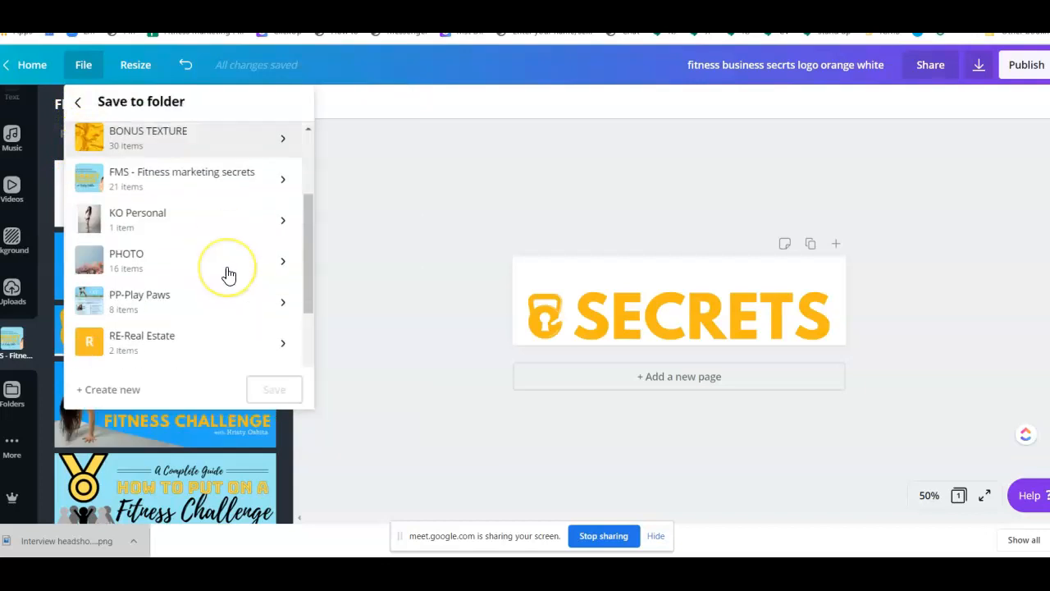
{"action": "scroll", "coordinate": [227, 274], "scroll_direction": "up", "scroll_amount": 3}
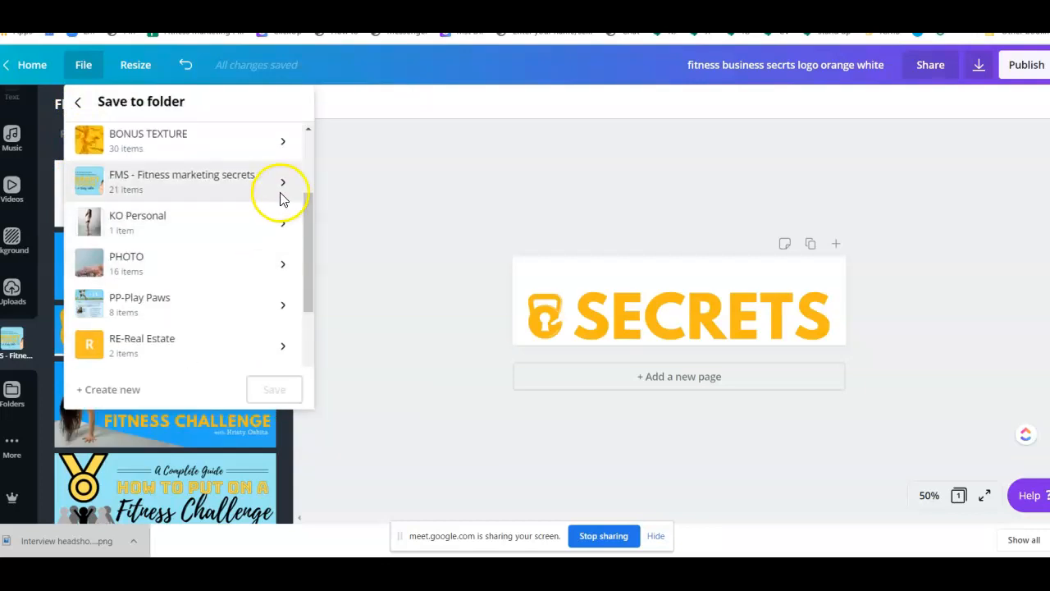
{"action": "left_click", "coordinate": [284, 192]}
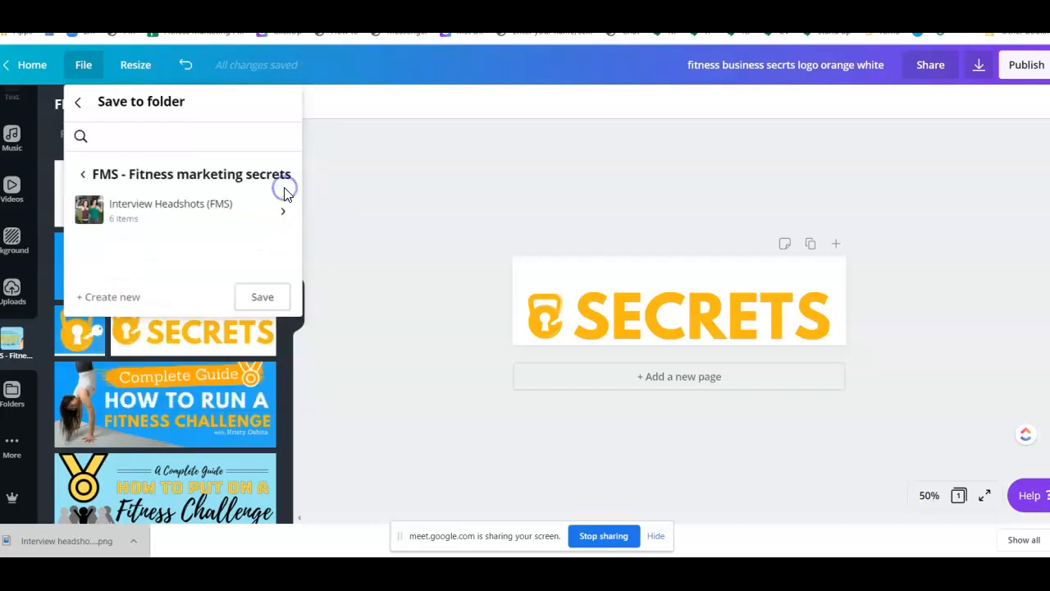
{"action": "left_click", "coordinate": [260, 302]}
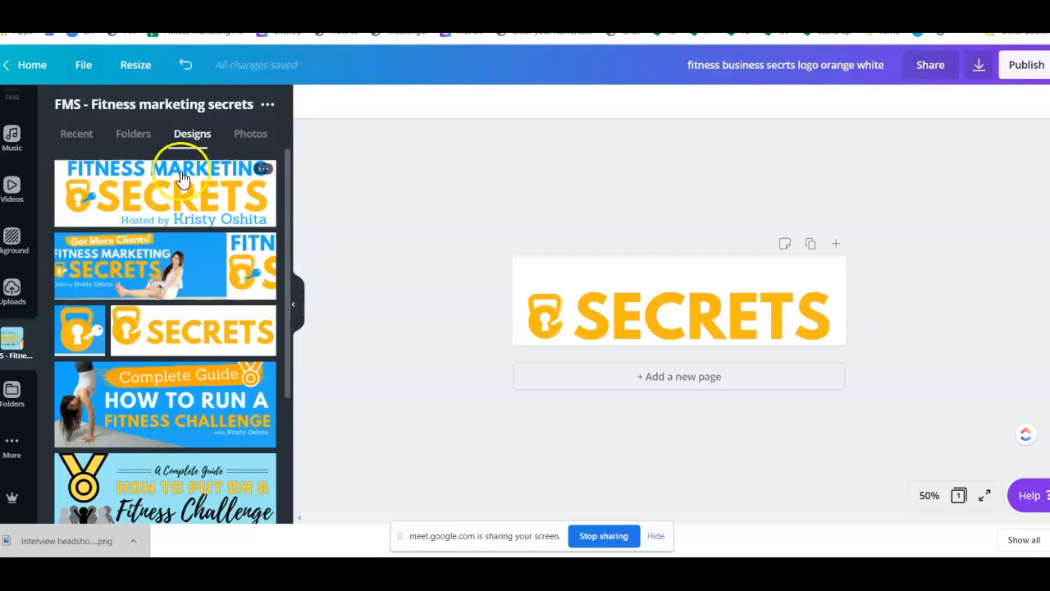
Reload the page and look through the designs and photos in the "FMS - Fitness marketing secrets" folder for the saved logo.
{"action": "left_click", "coordinate": [121, 141]}
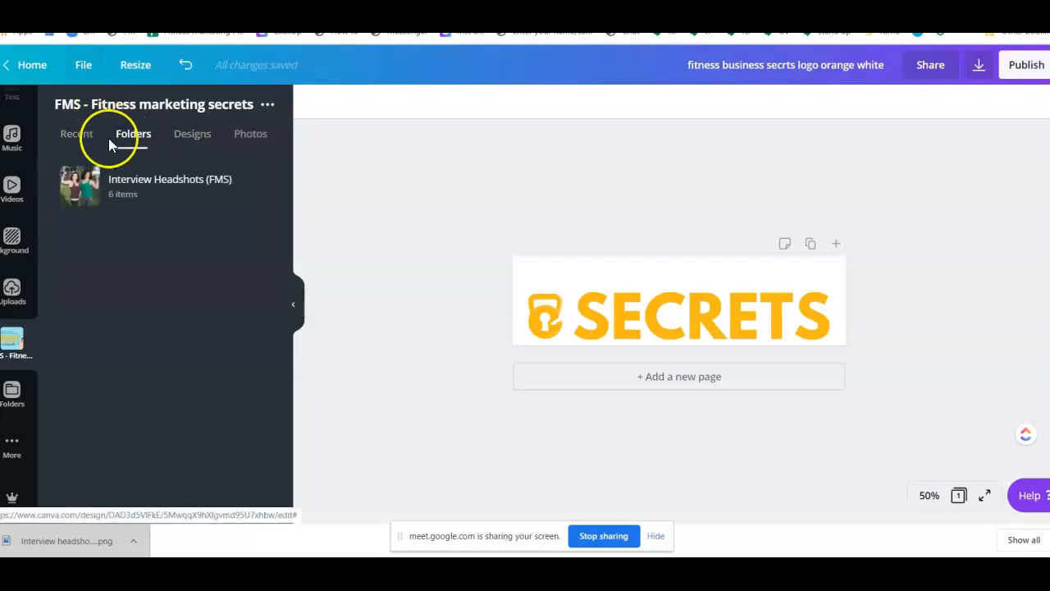
{"action": "left_click", "coordinate": [97, 139]}
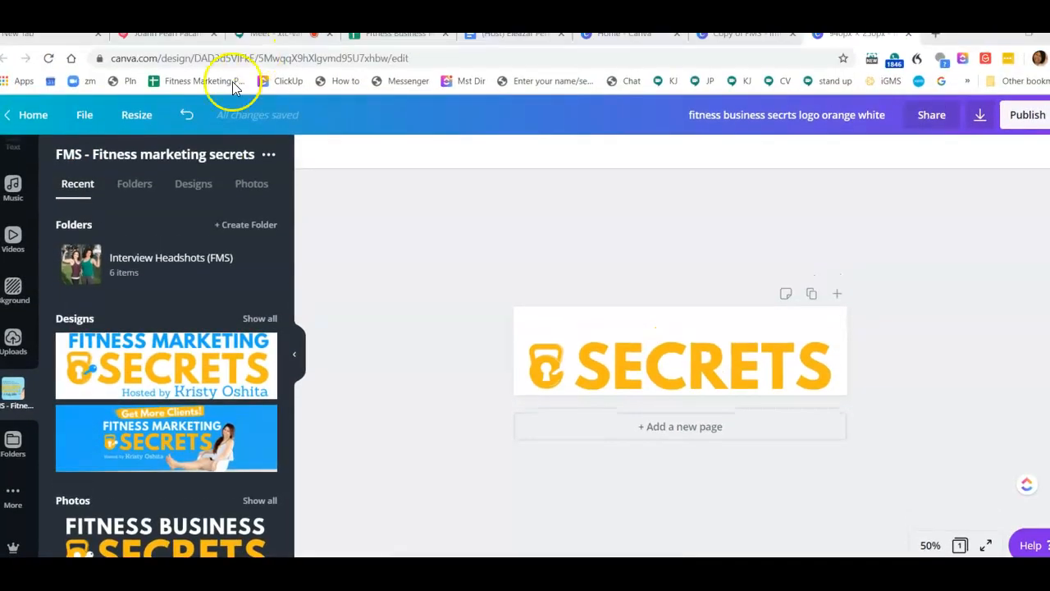
{"action": "left_click", "coordinate": [55, 60]}
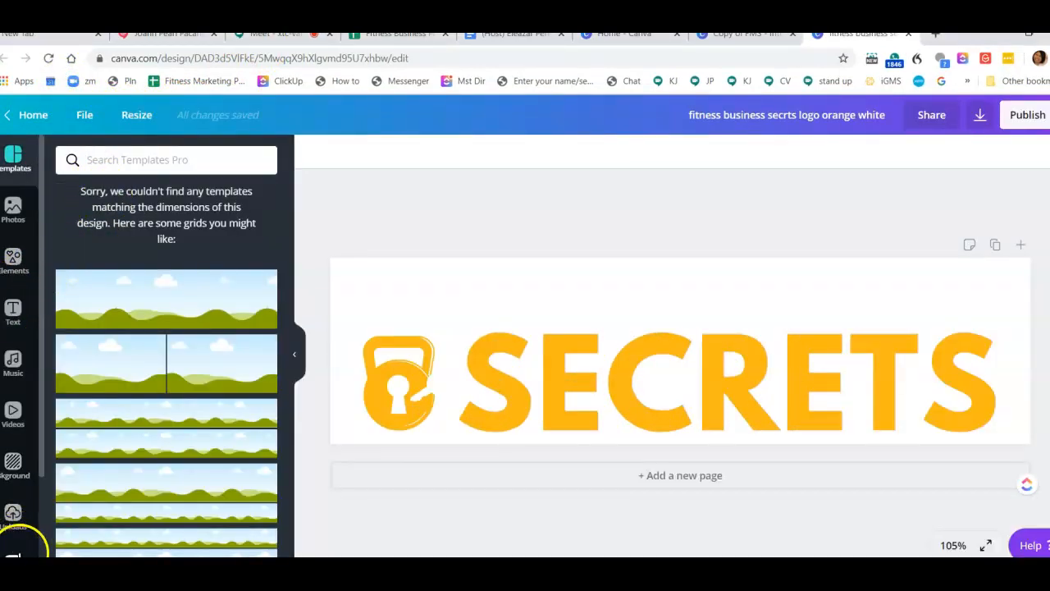
{"action": "left_click", "coordinate": [16, 548]}
{"action": "scroll", "coordinate": [197, 484], "scroll_direction": "down", "scroll_amount": 3}
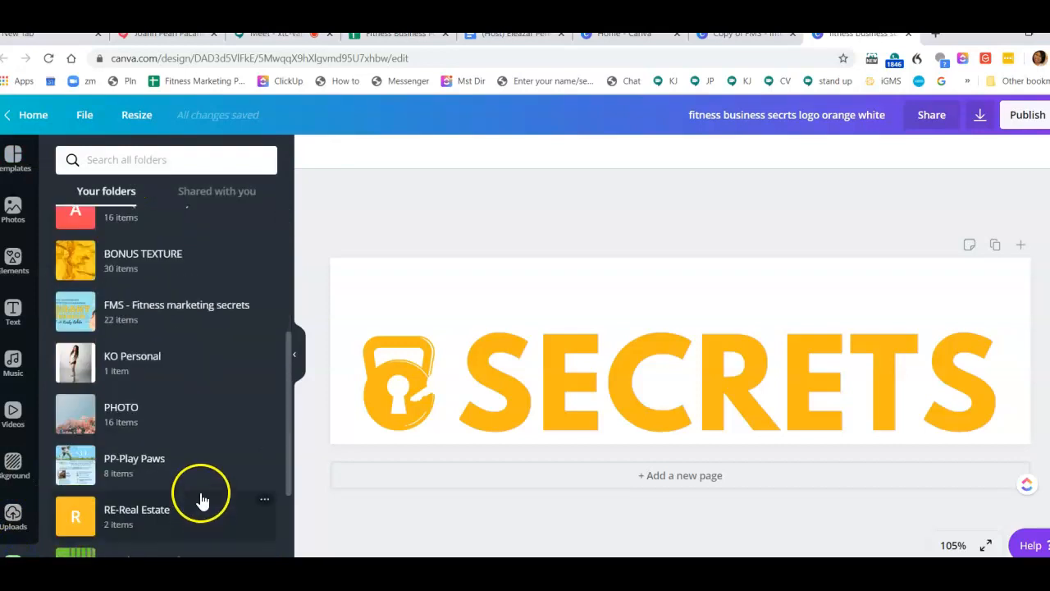
{"action": "left_click", "coordinate": [249, 310]}
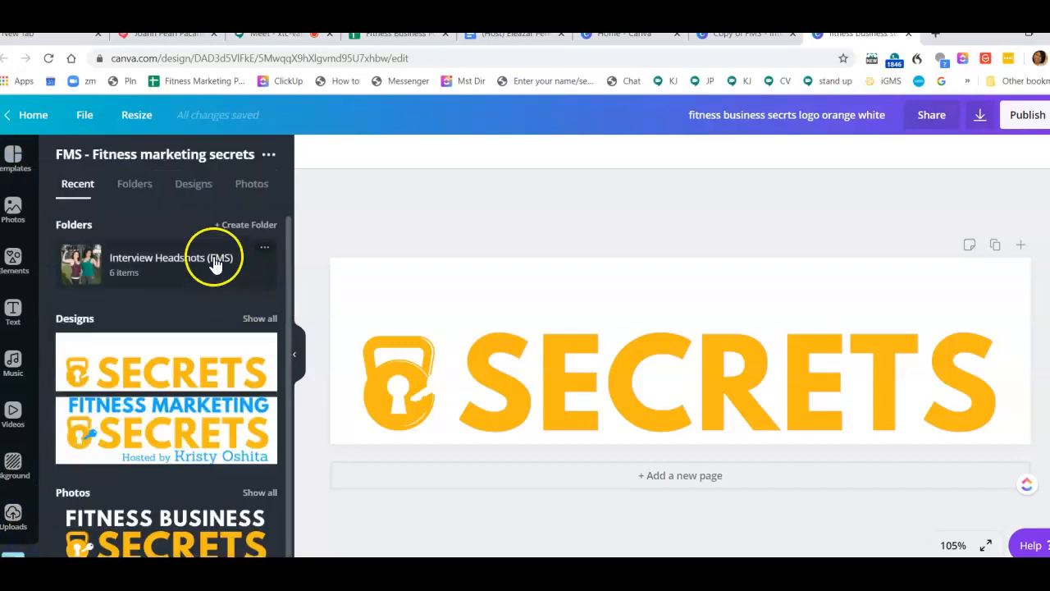
{"action": "left_click", "coordinate": [205, 189]}
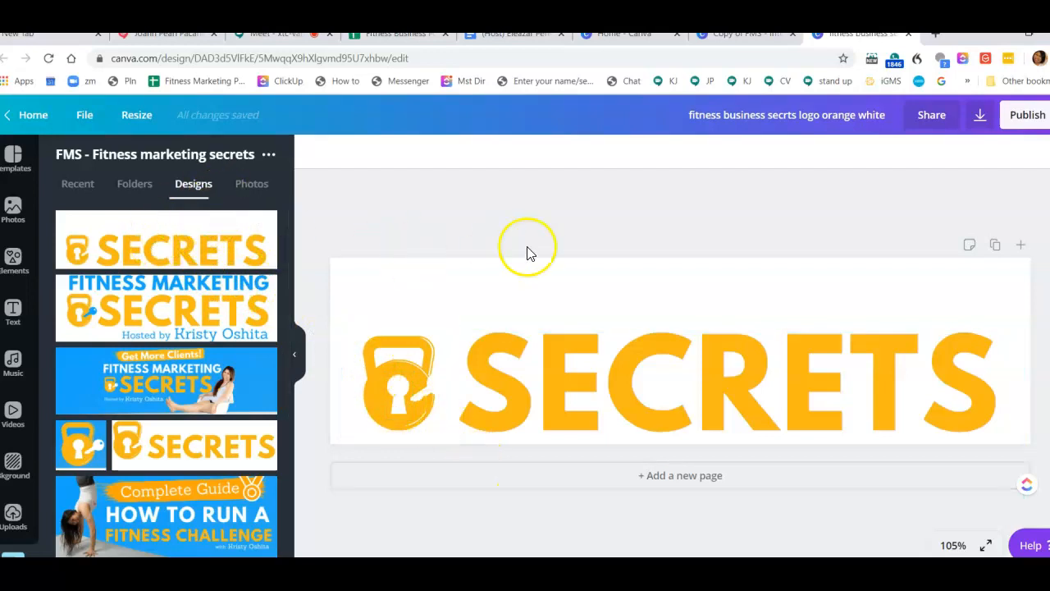
{"action": "left_click", "coordinate": [256, 189]}
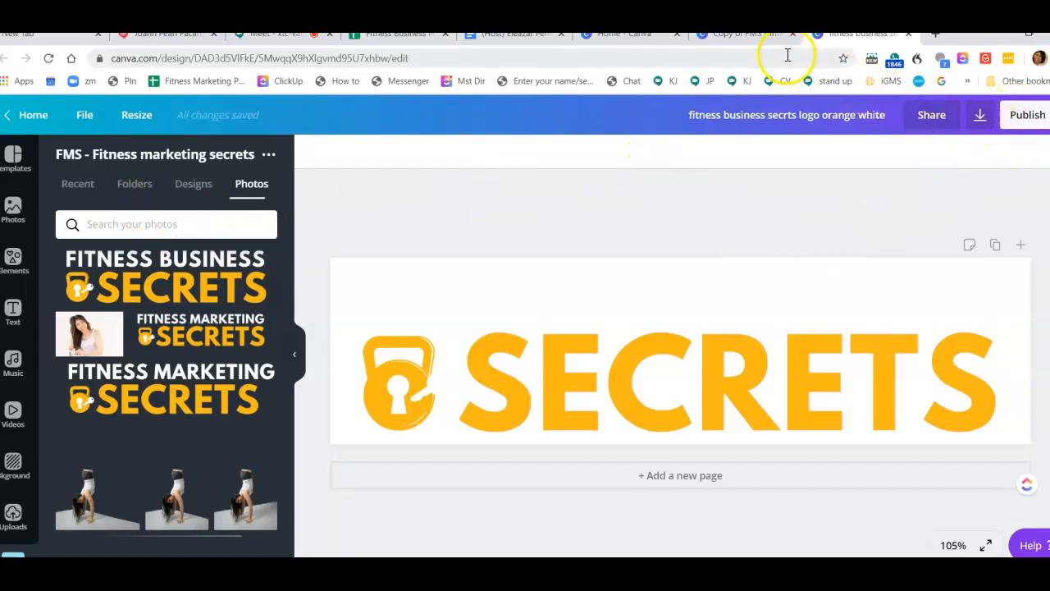
Switch to the "Copy of FMS - Interview host article banner" design and duplicate page 1.
{"action": "left_click", "coordinate": [729, 40]}
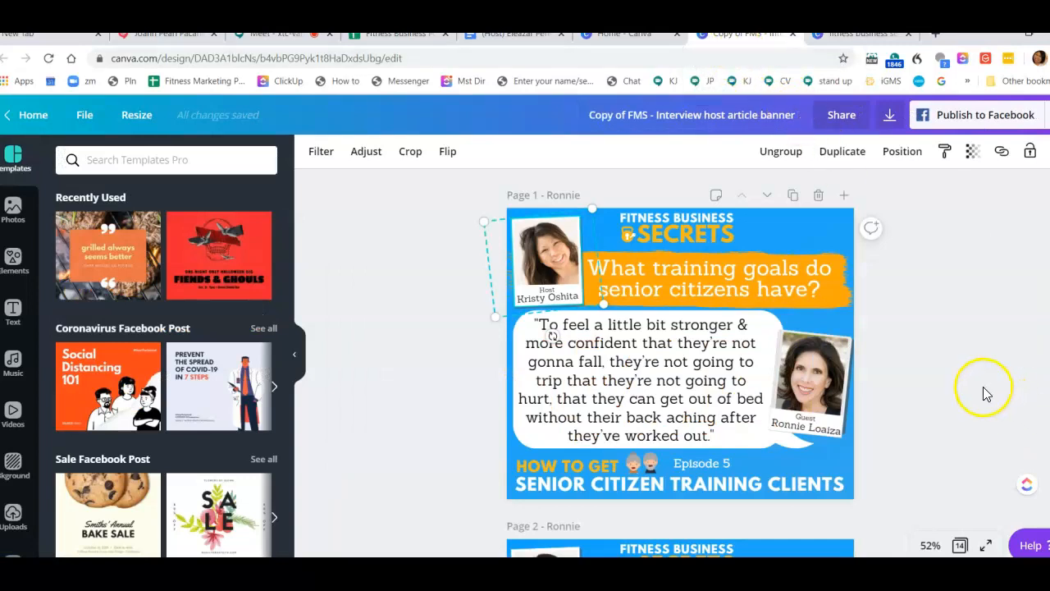
{"action": "left_click", "coordinate": [939, 316]}
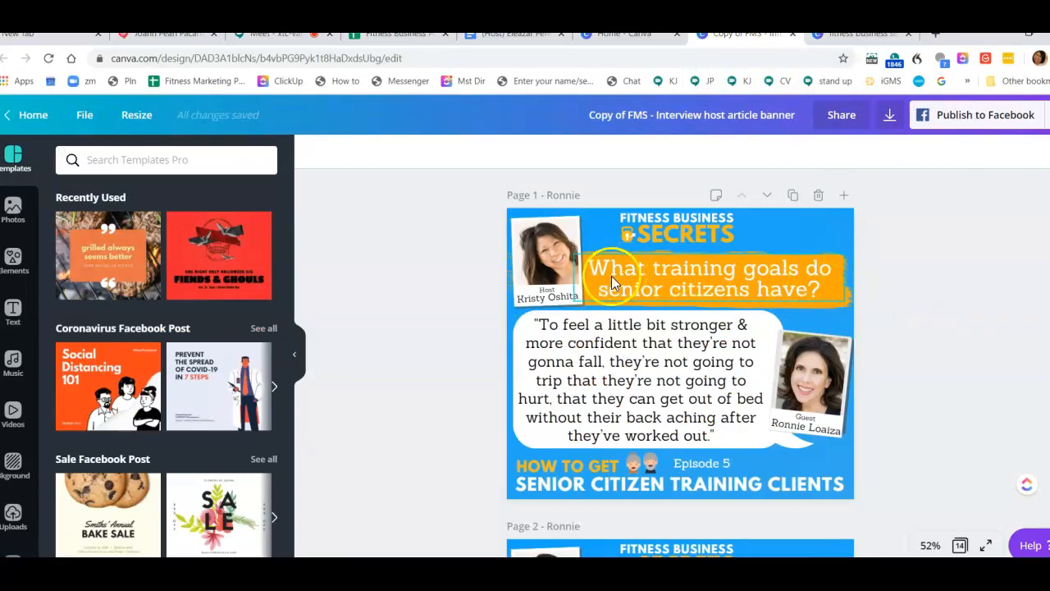
{"action": "left_click", "coordinate": [565, 292]}
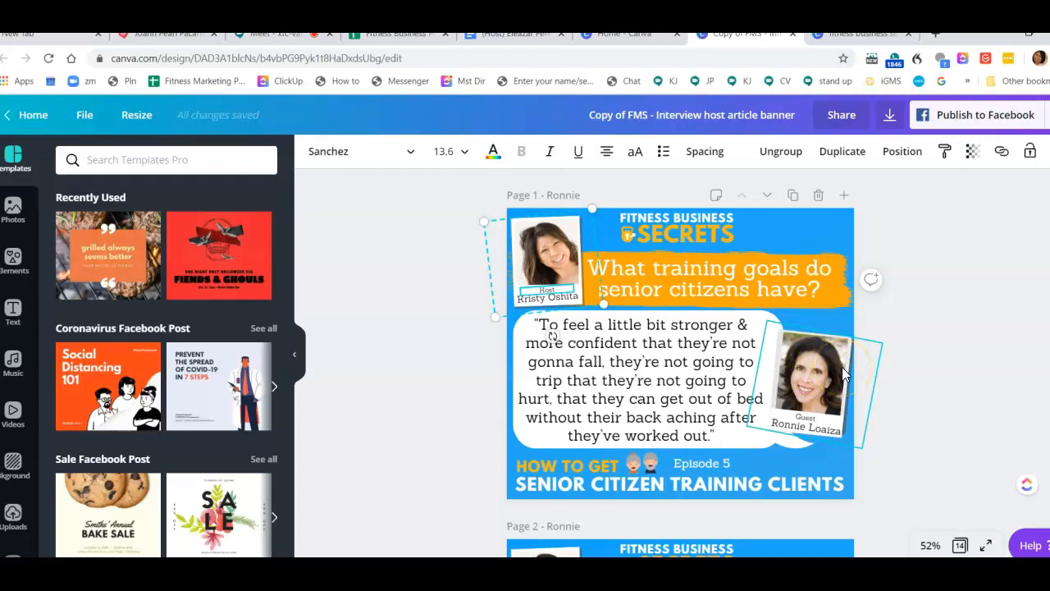
{"action": "left_click", "coordinate": [994, 333]}
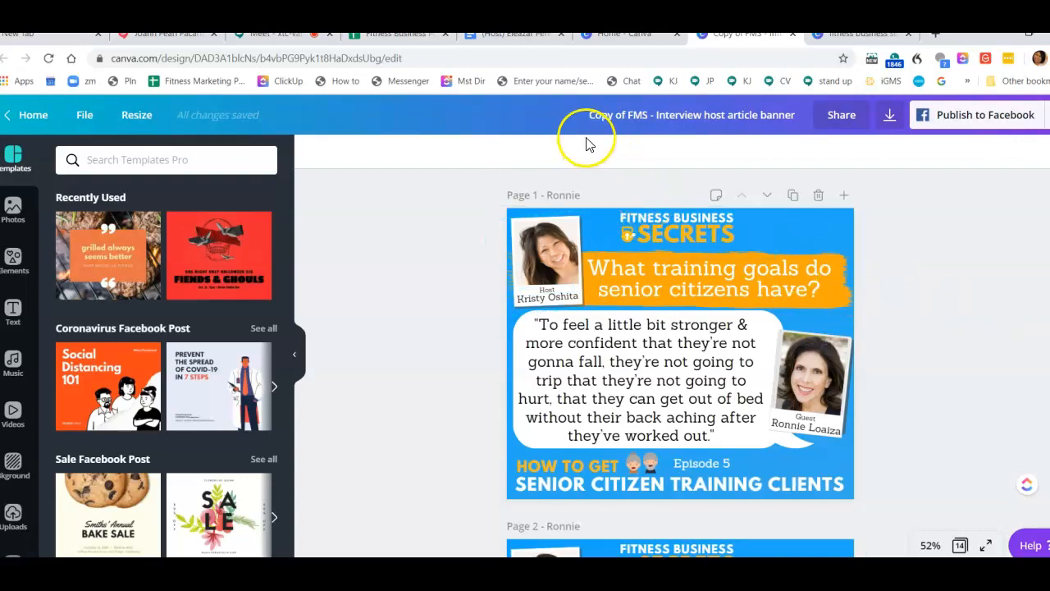
{"action": "scroll", "coordinate": [961, 314], "scroll_direction": "down", "scroll_amount": 5}
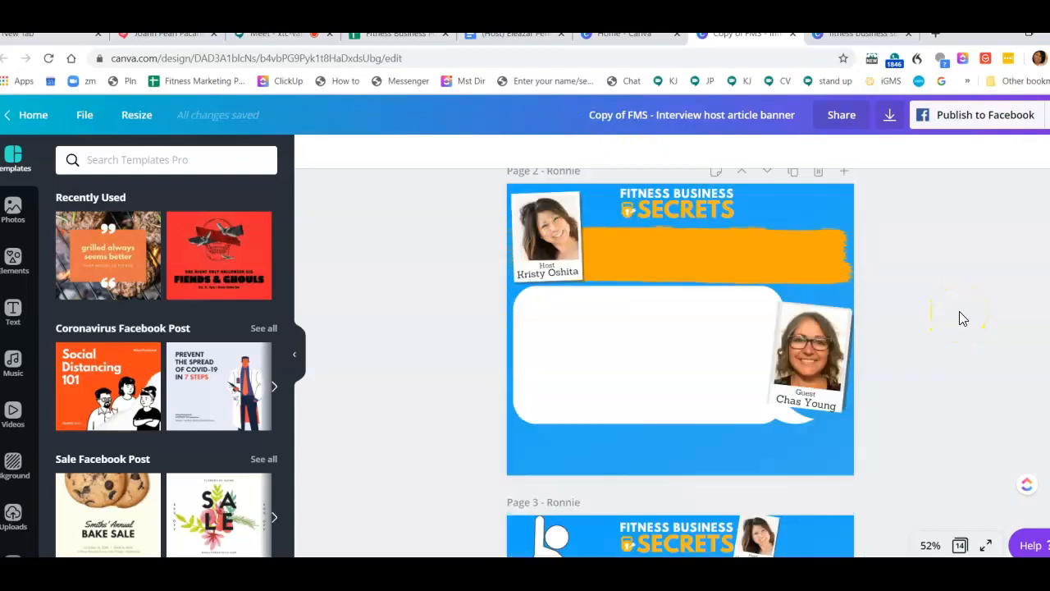
{"action": "scroll", "coordinate": [962, 318], "scroll_direction": "up", "scroll_amount": 4}
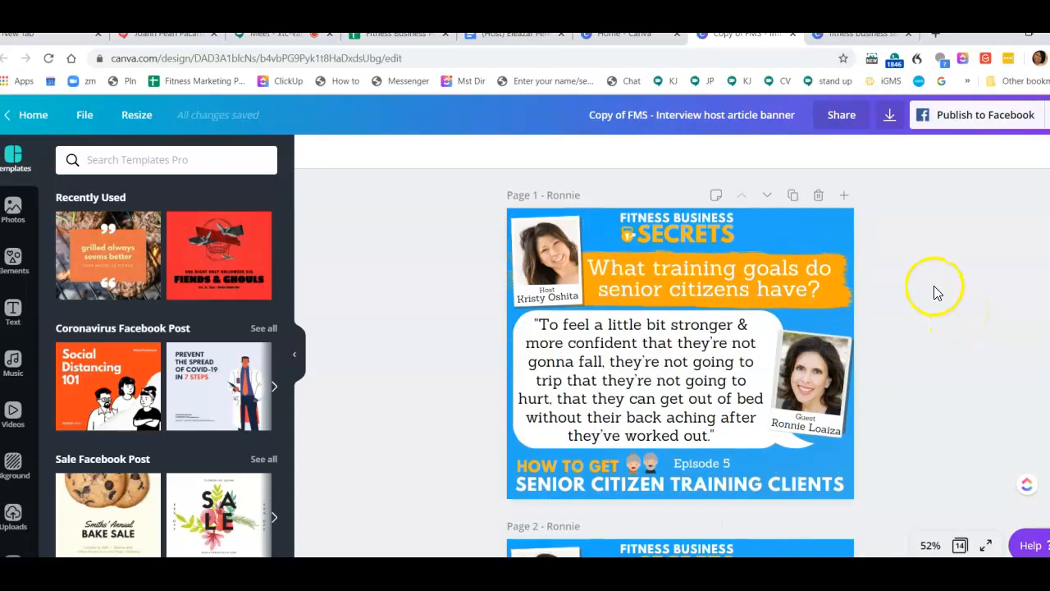
{"action": "left_click", "coordinate": [794, 195]}
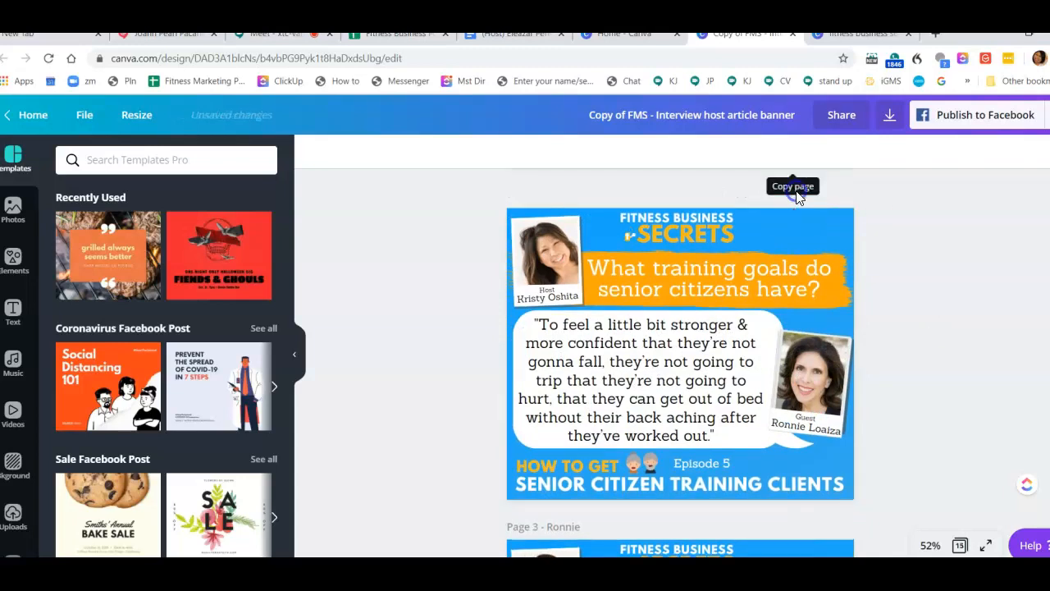
Delete everything on the duplicated page 2 except the guest's headshot group, including the blue background.
{"action": "scroll", "coordinate": [772, 451], "scroll_direction": "down", "scroll_amount": 4}
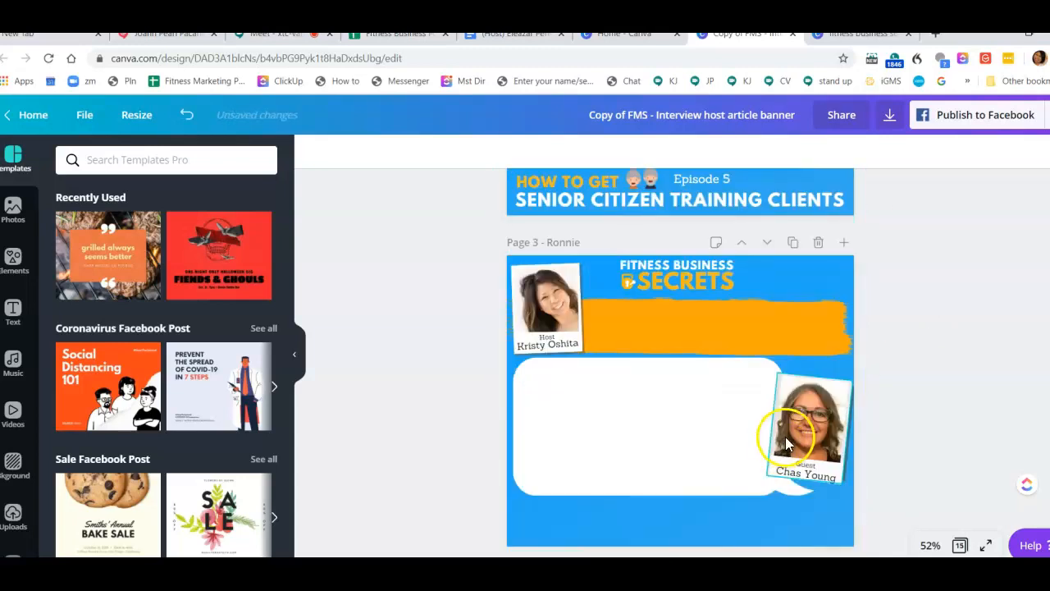
{"action": "scroll", "coordinate": [816, 362], "scroll_direction": "up", "scroll_amount": 5}
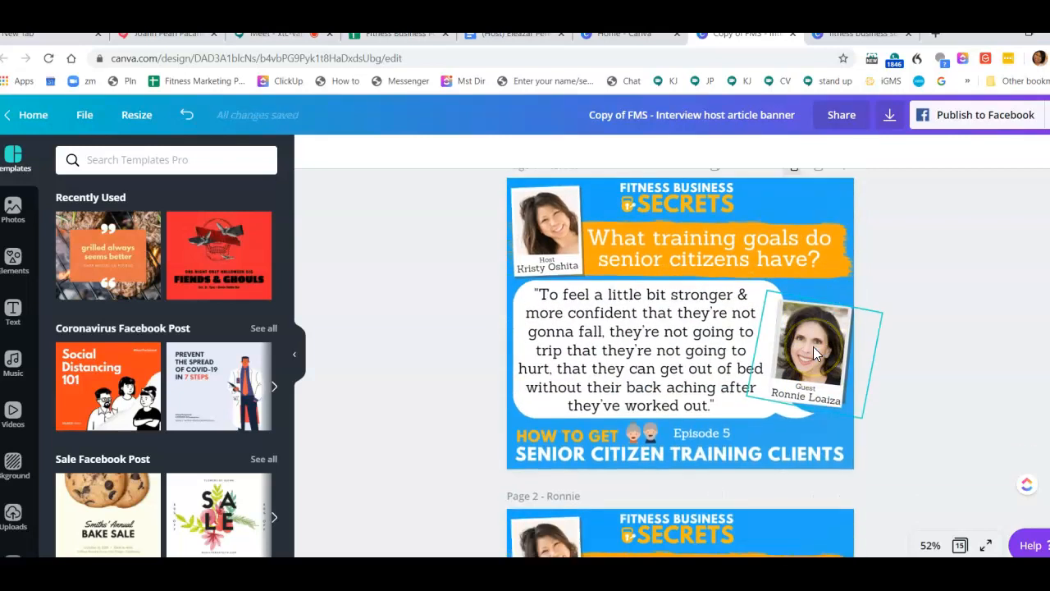
{"action": "scroll", "coordinate": [814, 347], "scroll_direction": "down", "scroll_amount": 3}
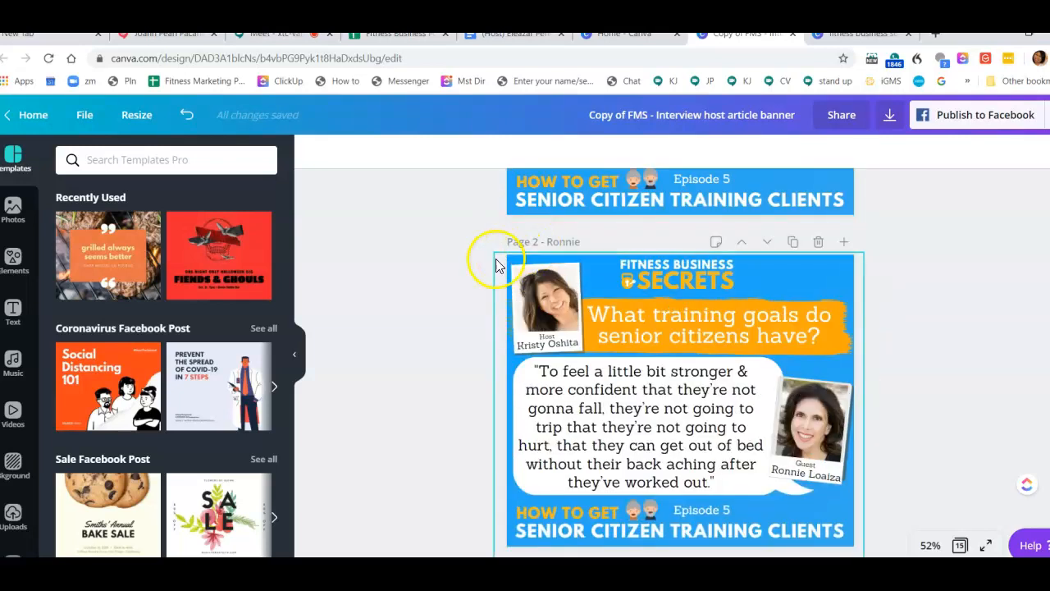
{"action": "left_click_drag", "start_coordinate": [441, 250], "coordinate": [737, 542]}
{"action": "key", "text": "Delete"}
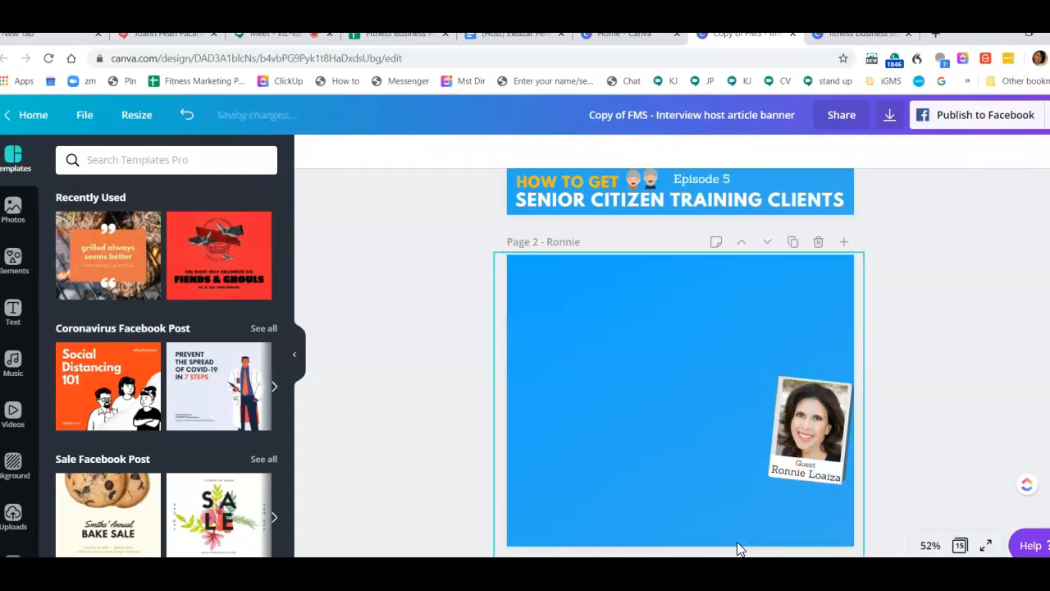
{"action": "left_click", "coordinate": [758, 302]}
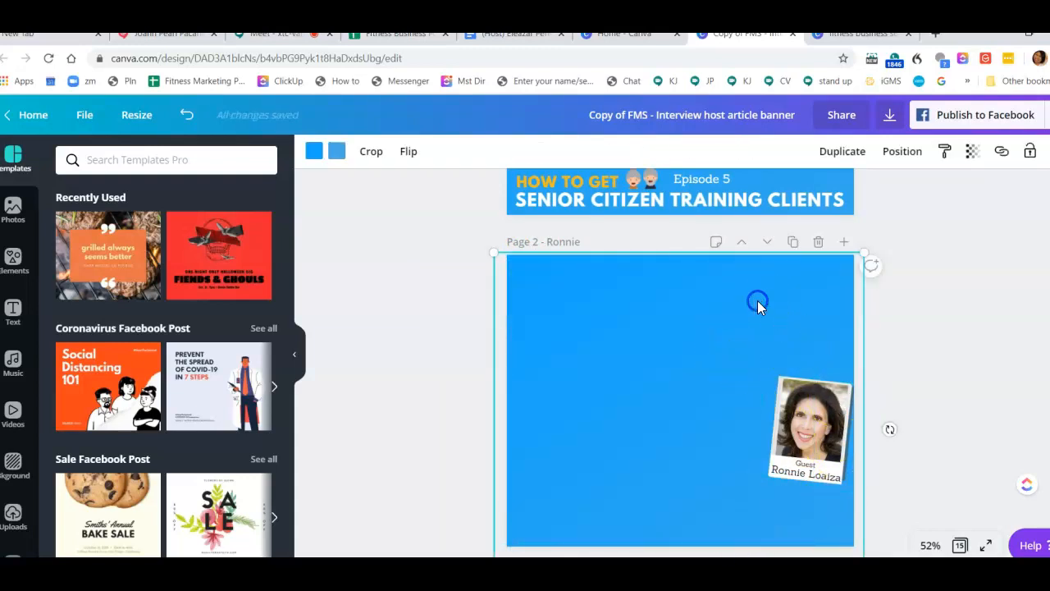
{"action": "key", "text": "Delete"}
Enlarge the guest's headshot group on page 2 to about 789 × 722 px and center it on the page.
{"action": "left_click_drag", "start_coordinate": [908, 364], "coordinate": [760, 496]}
{"action": "left_click_drag", "start_coordinate": [795, 459], "coordinate": [554, 347]}
{"action": "left_click_drag", "start_coordinate": [629, 375], "coordinate": [813, 533]}
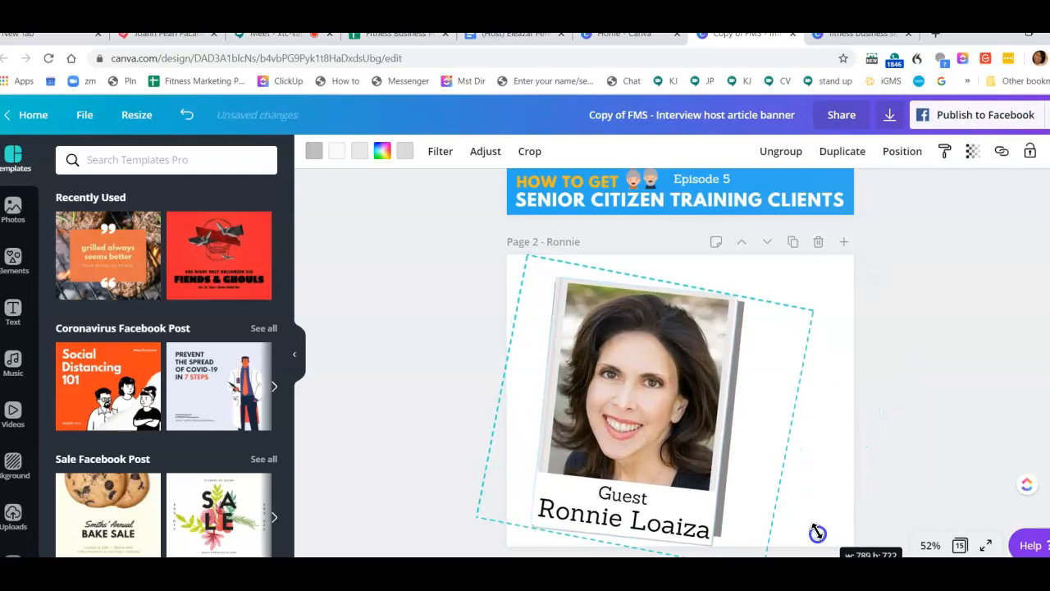
{"action": "left_click_drag", "start_coordinate": [763, 436], "coordinate": [795, 416]}
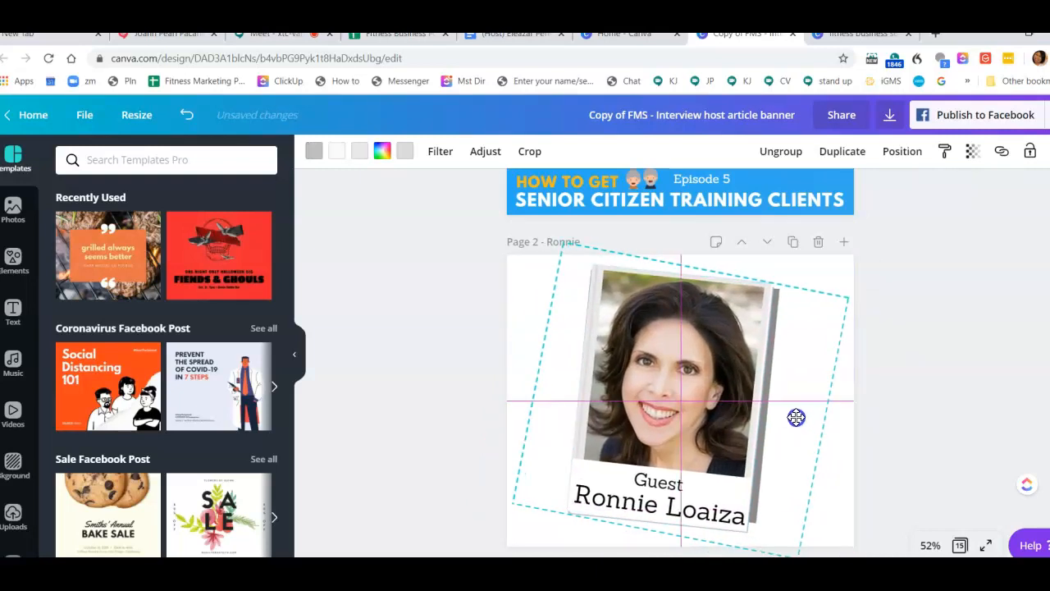
Ungroup the guest headshot on page 2 and select its framed photo on its own.
{"action": "left_click", "coordinate": [981, 432]}
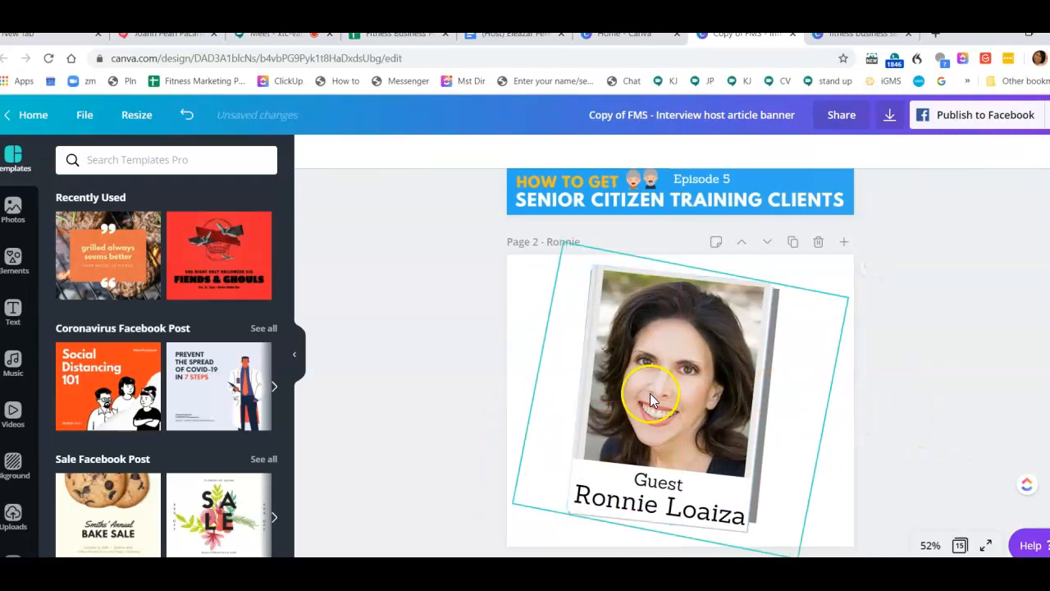
{"action": "left_click", "coordinate": [583, 426]}
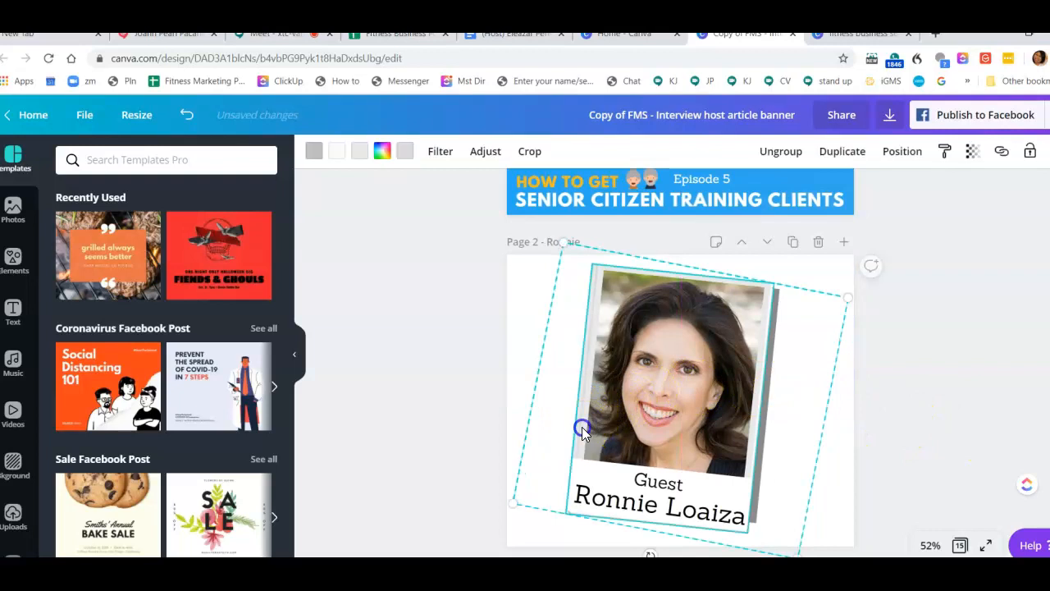
{"action": "left_click", "coordinate": [801, 151]}
{"action": "left_click", "coordinate": [1010, 352]}
{"action": "left_click", "coordinate": [758, 371]}
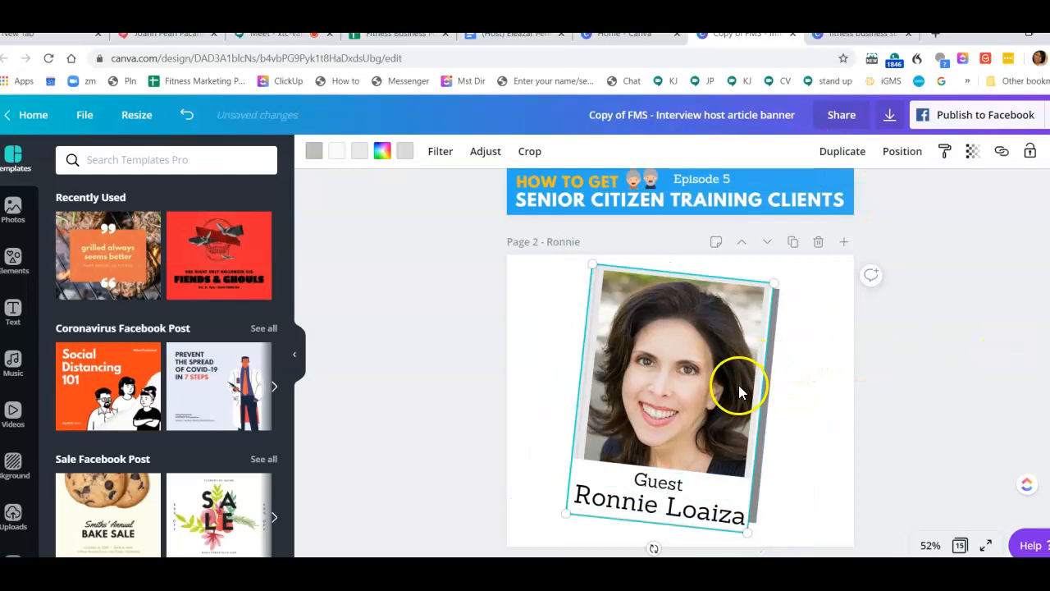
Try moving the white name label and the framed photo separately, undoing each move.
{"action": "left_click_drag", "start_coordinate": [587, 479], "coordinate": [645, 490]}
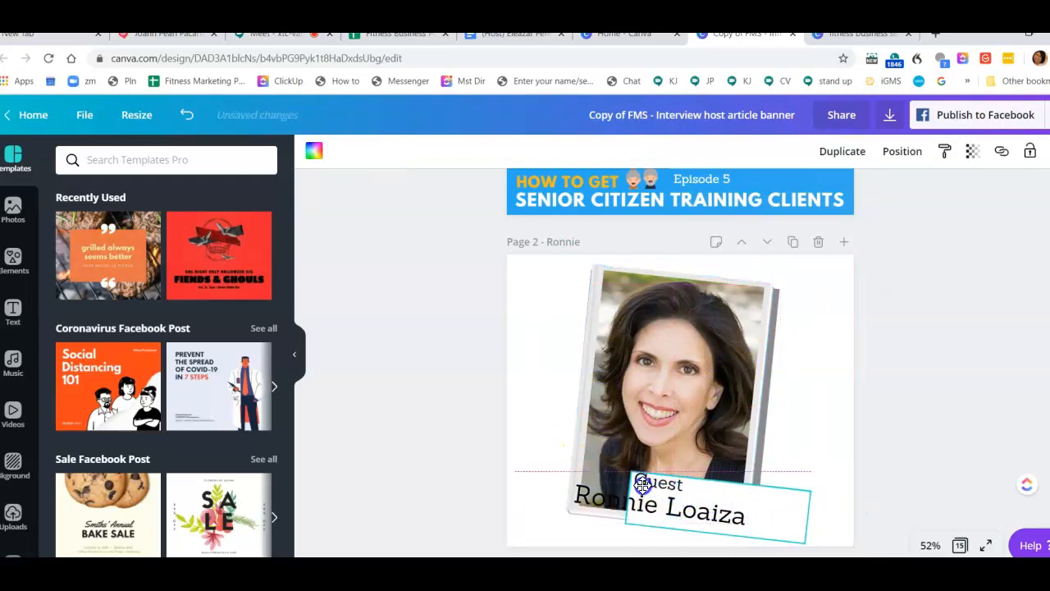
{"action": "key", "text": "ctrl+z"}
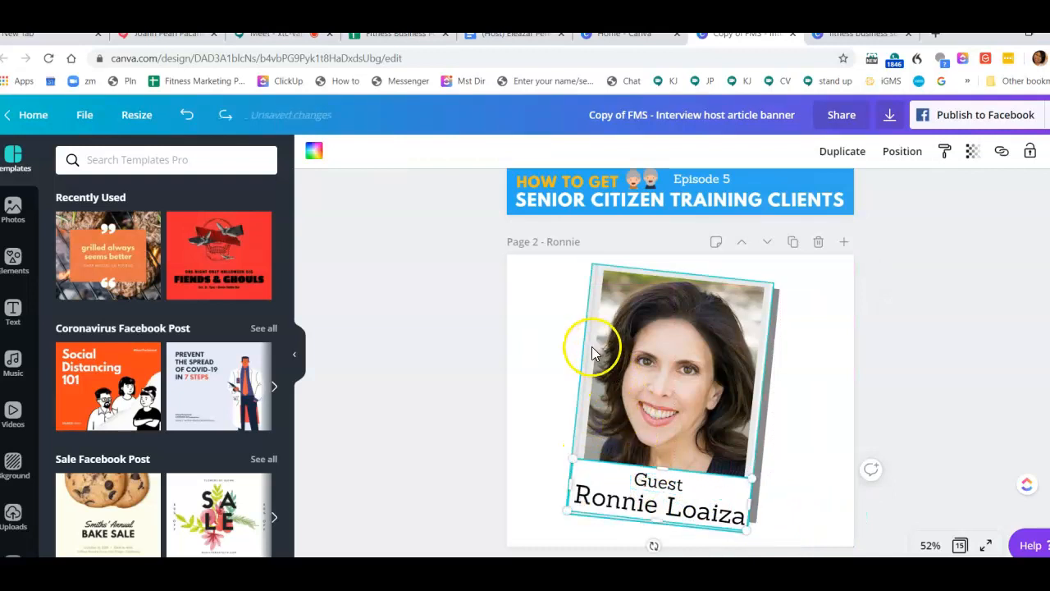
{"action": "left_click", "coordinate": [592, 347]}
{"action": "mouse_move", "coordinate": [592, 346]}
{"action": "left_mouse_down"}
{"action": "mouse_move", "coordinate": [626, 356]}
{"action": "mouse_move", "coordinate": [587, 356]}
{"action": "left_mouse_up"}
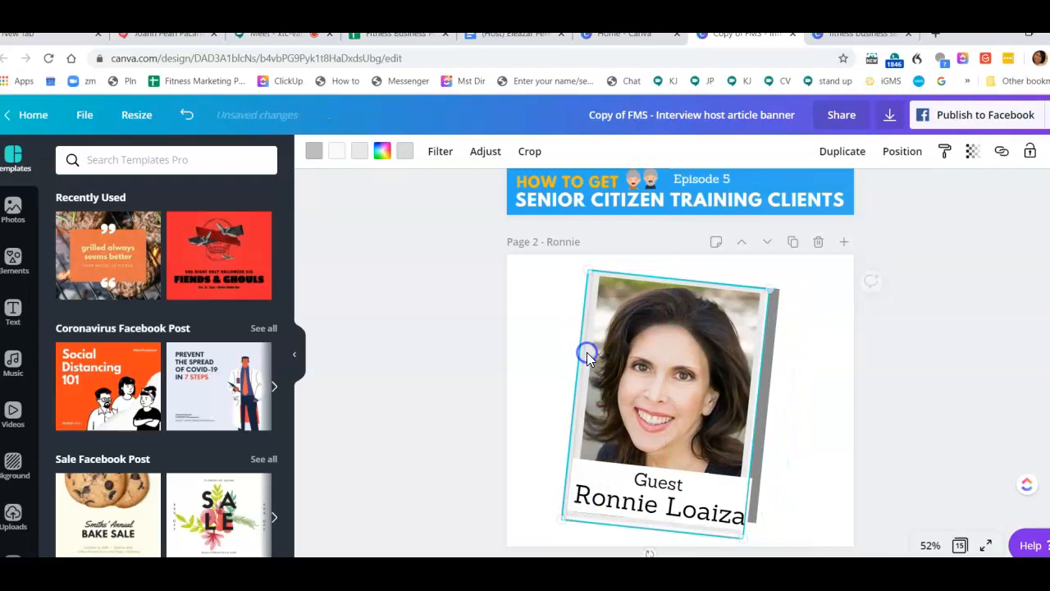
{"action": "key", "text": "ctrl+z"}
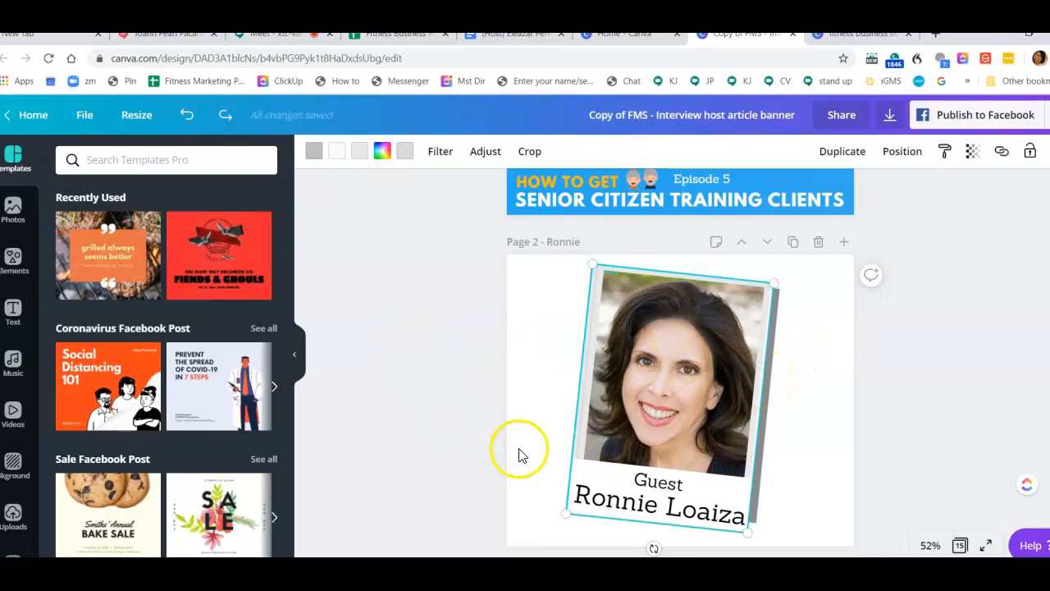
Compare the enlarged headshot with the neighbouring pages, examine the full uncropped guest photo inside its frame, and leave the crop view.
{"action": "scroll", "coordinate": [553, 331], "scroll_direction": "up", "scroll_amount": 3}
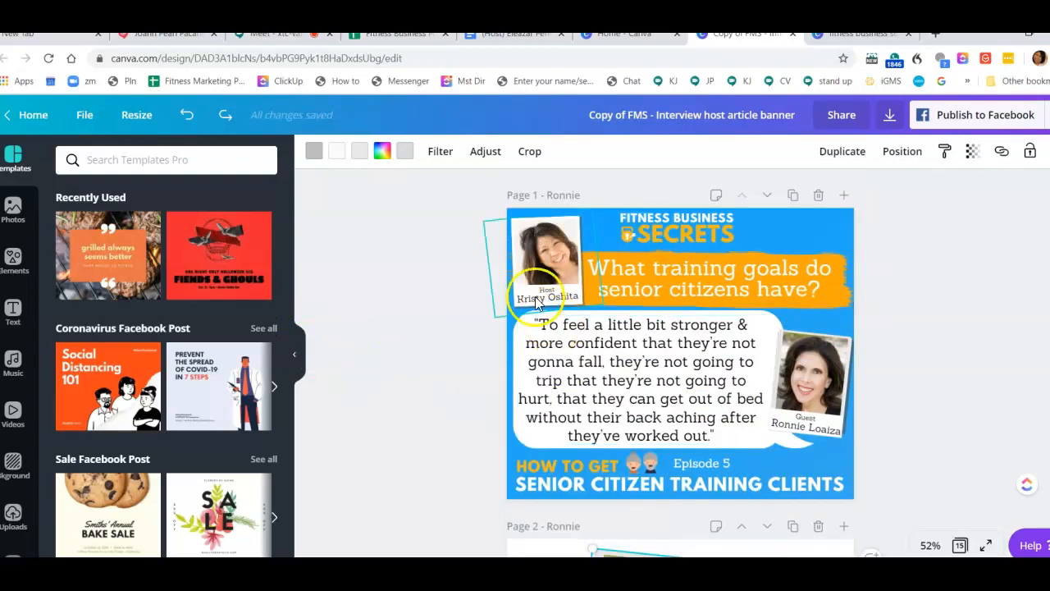
{"action": "scroll", "coordinate": [506, 312], "scroll_direction": "down", "scroll_amount": 5}
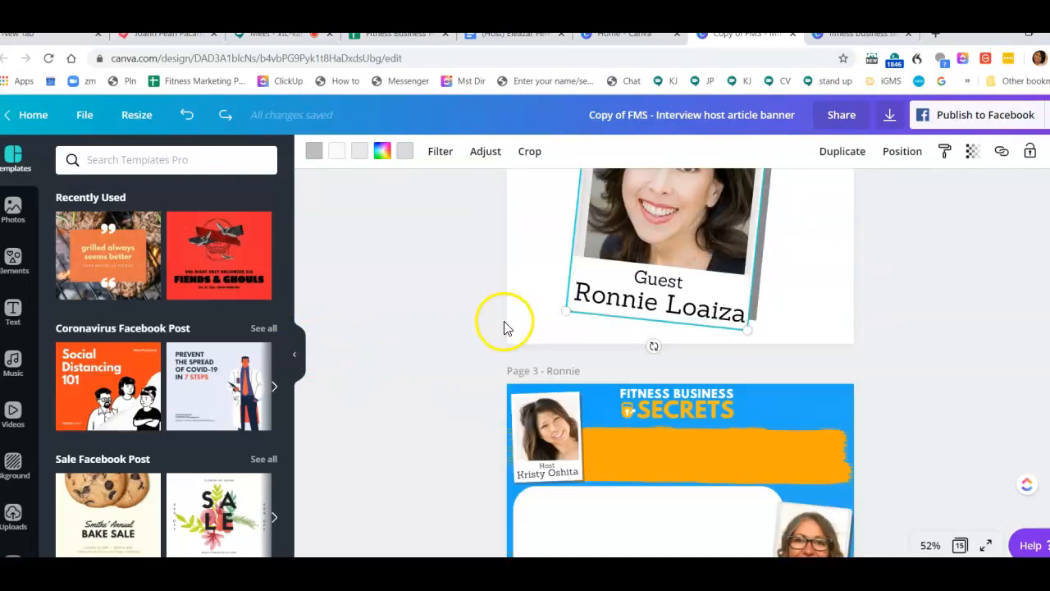
{"action": "scroll", "coordinate": [511, 329], "scroll_direction": "up", "scroll_amount": 2}
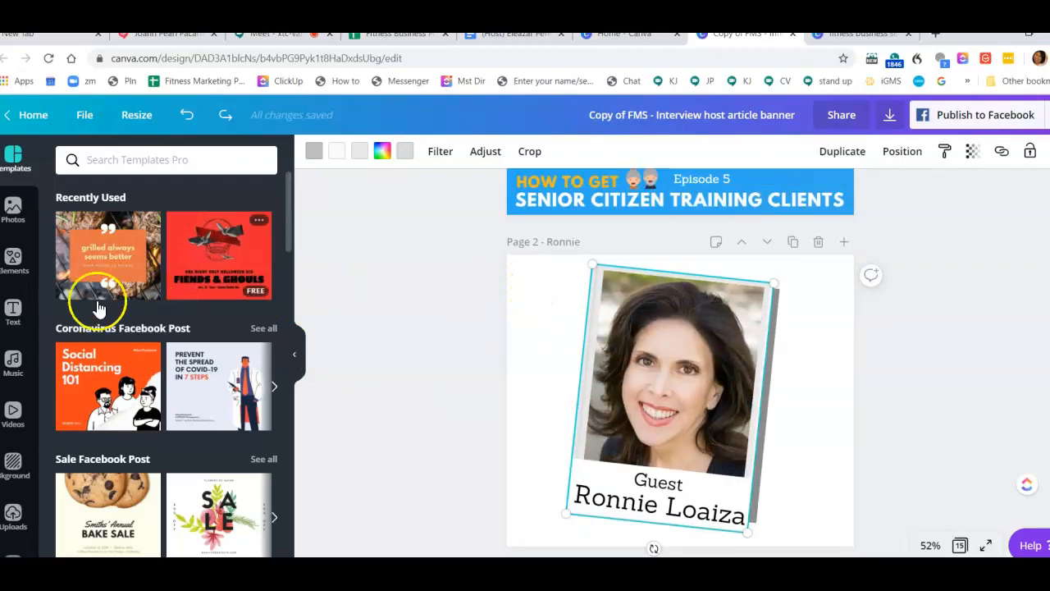
{"action": "double_click", "coordinate": [604, 295]}
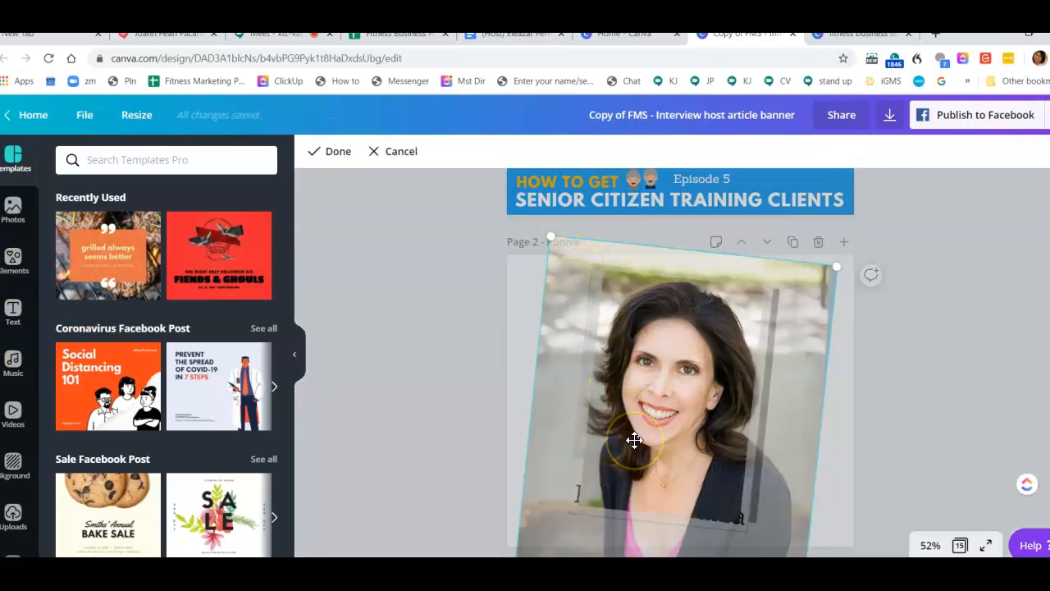
{"action": "scroll", "coordinate": [640, 435], "scroll_direction": "down", "scroll_amount": 5}
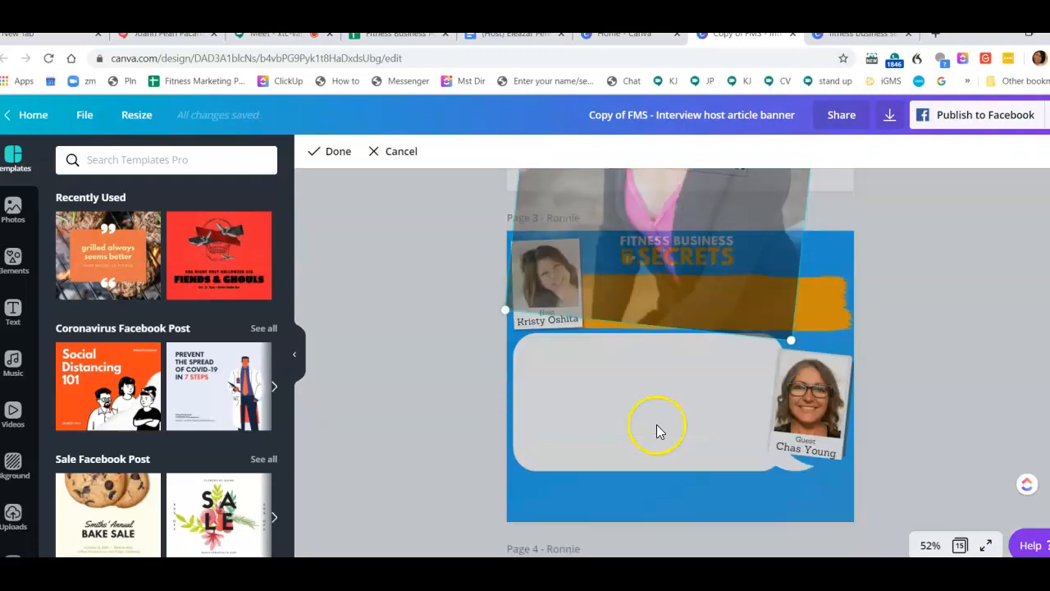
{"action": "scroll", "coordinate": [669, 413], "scroll_direction": "up", "scroll_amount": 3}
{"action": "scroll", "coordinate": [607, 292], "scroll_direction": "up", "scroll_amount": 2}
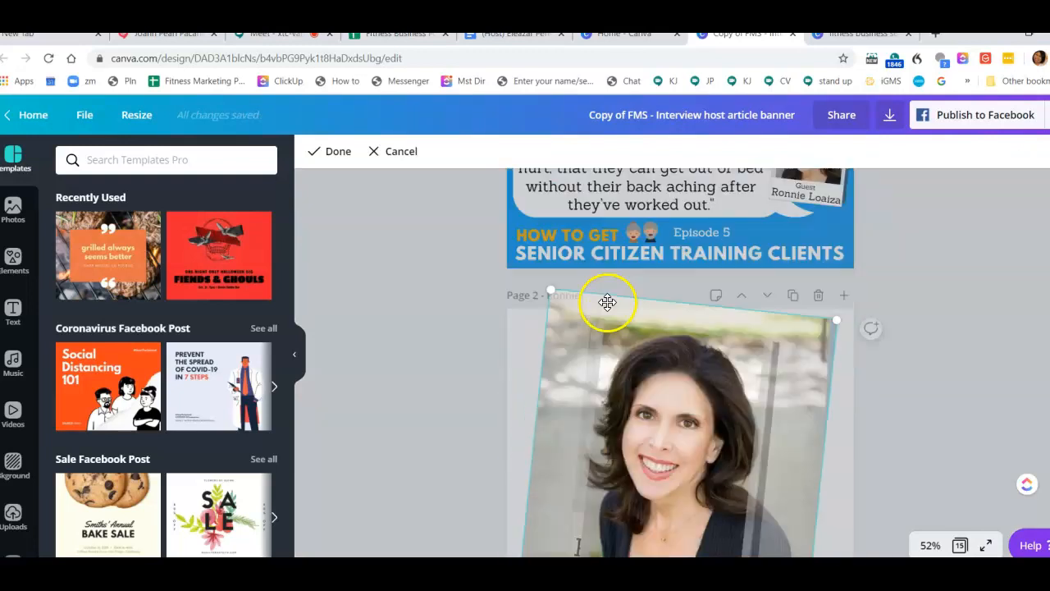
{"action": "left_click", "coordinate": [579, 339]}
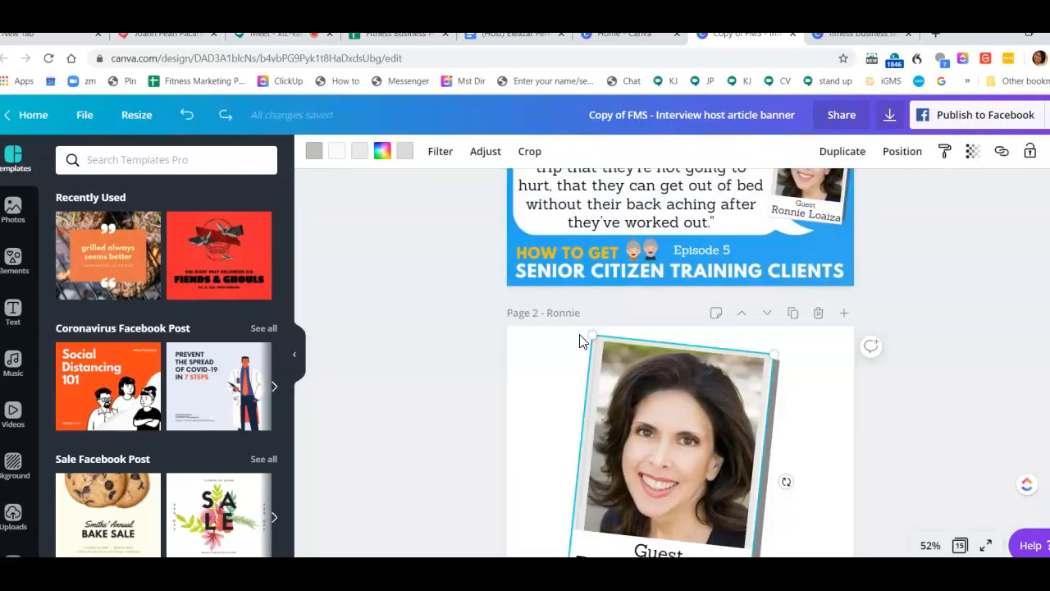
Try resizing the guest photo inside its crop on page 2, cancel it, and examine the full uncropped photo again.
{"action": "double_click", "coordinate": [629, 371]}
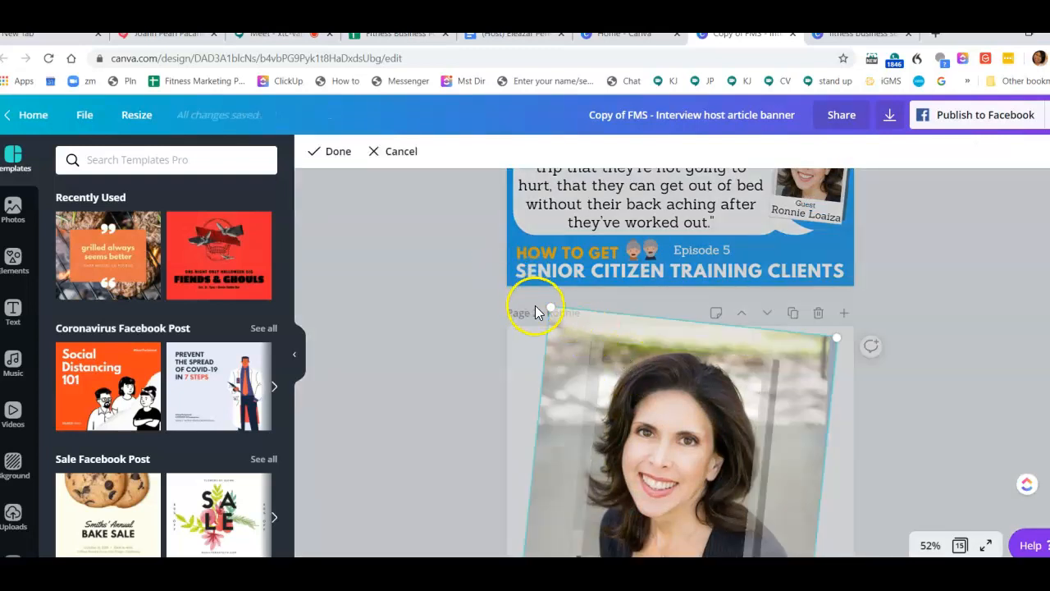
{"action": "mouse_move", "coordinate": [552, 305]}
{"action": "left_mouse_down"}
{"action": "mouse_move", "coordinate": [574, 323]}
{"action": "mouse_move", "coordinate": [568, 309]}
{"action": "left_mouse_up"}
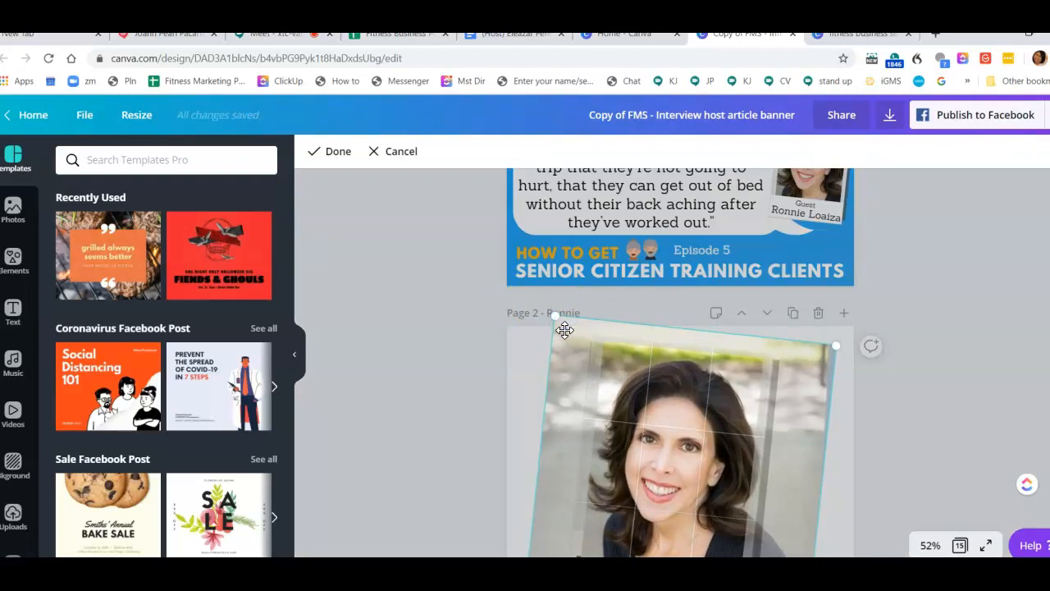
{"action": "left_click", "coordinate": [401, 156]}
{"action": "left_click", "coordinate": [540, 151]}
{"action": "scroll", "coordinate": [610, 336], "scroll_direction": "down", "scroll_amount": 3}
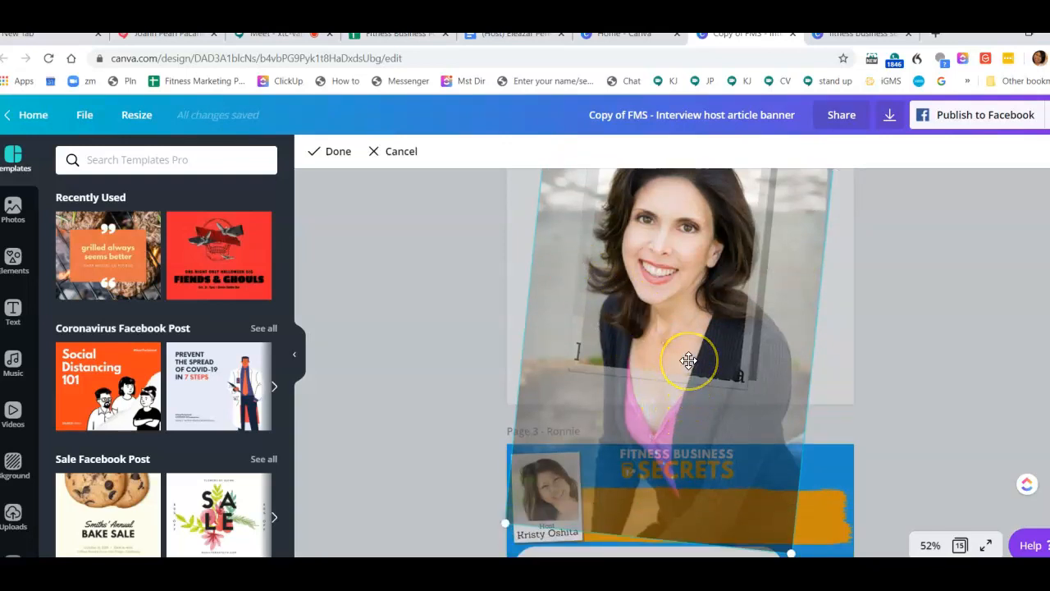
{"action": "scroll", "coordinate": [511, 270], "scroll_direction": "up", "scroll_amount": 2}
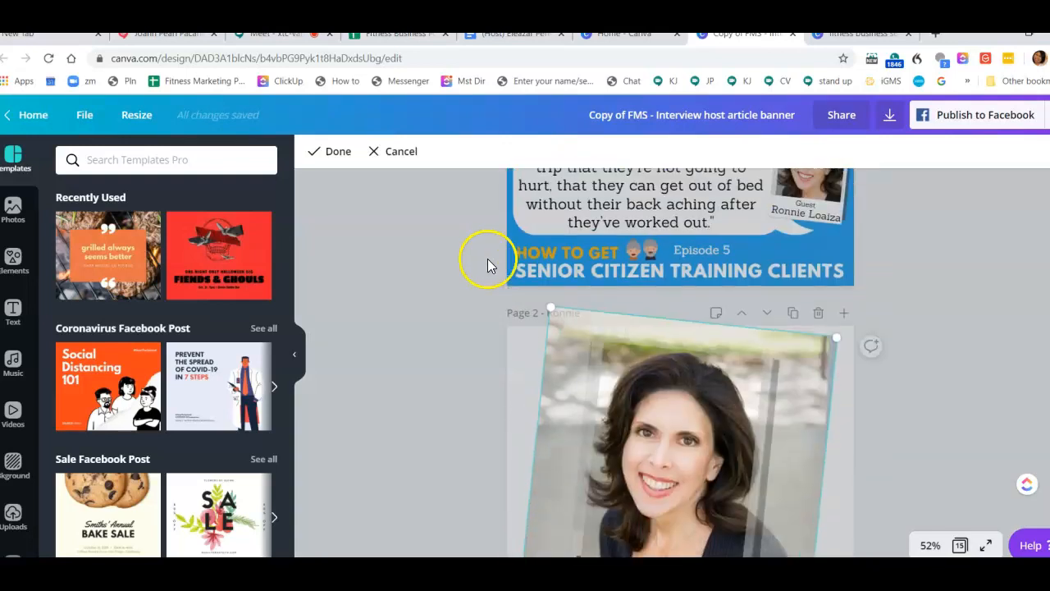
{"action": "left_click", "coordinate": [340, 153]}
Shift the framed guest photo slightly right on page 2 and recolor the grey parts of its polaroid frame white.
{"action": "mouse_move", "coordinate": [659, 401]}
{"action": "left_mouse_down"}
{"action": "mouse_move", "coordinate": [708, 391]}
{"action": "mouse_move", "coordinate": [626, 379]}
{"action": "mouse_move", "coordinate": [666, 379]}
{"action": "mouse_move", "coordinate": [670, 402]}
{"action": "left_mouse_up"}
{"action": "scroll", "coordinate": [669, 411], "scroll_direction": "down", "scroll_amount": 4}
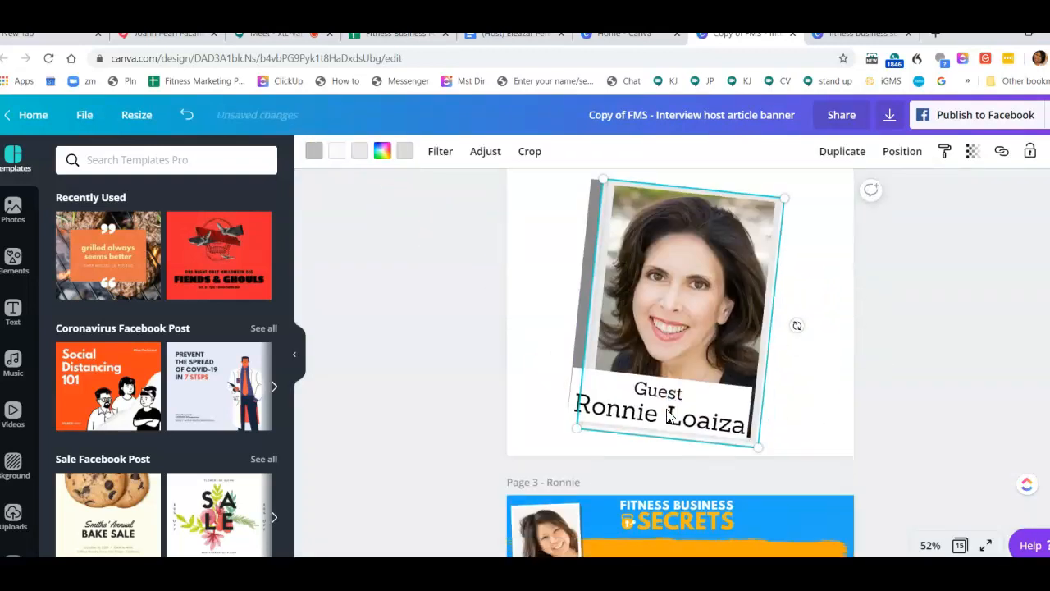
{"action": "left_click", "coordinate": [603, 365]}
{"action": "scroll", "coordinate": [410, 227], "scroll_direction": "up", "scroll_amount": 3}
{"action": "left_click", "coordinate": [313, 152]}
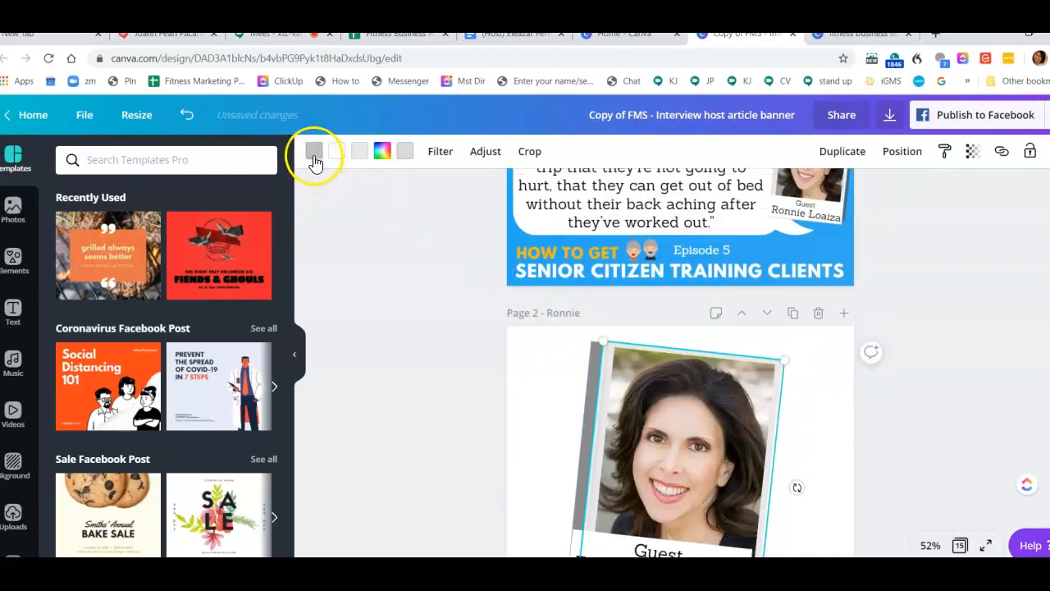
{"action": "left_click", "coordinate": [109, 370]}
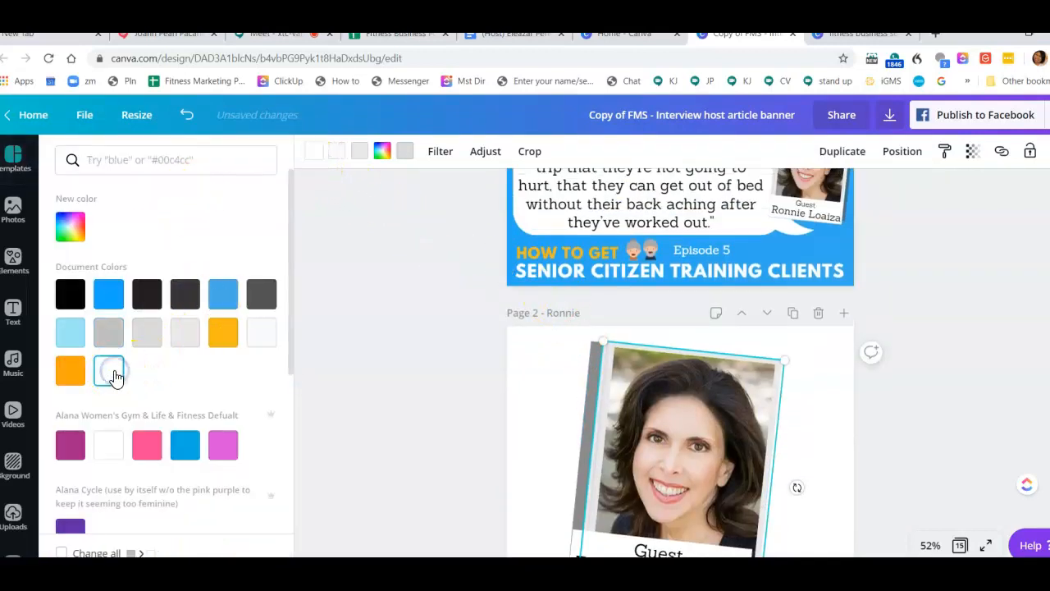
{"action": "left_click", "coordinate": [116, 374]}
{"action": "left_click", "coordinate": [406, 151]}
{"action": "left_click", "coordinate": [110, 370]}
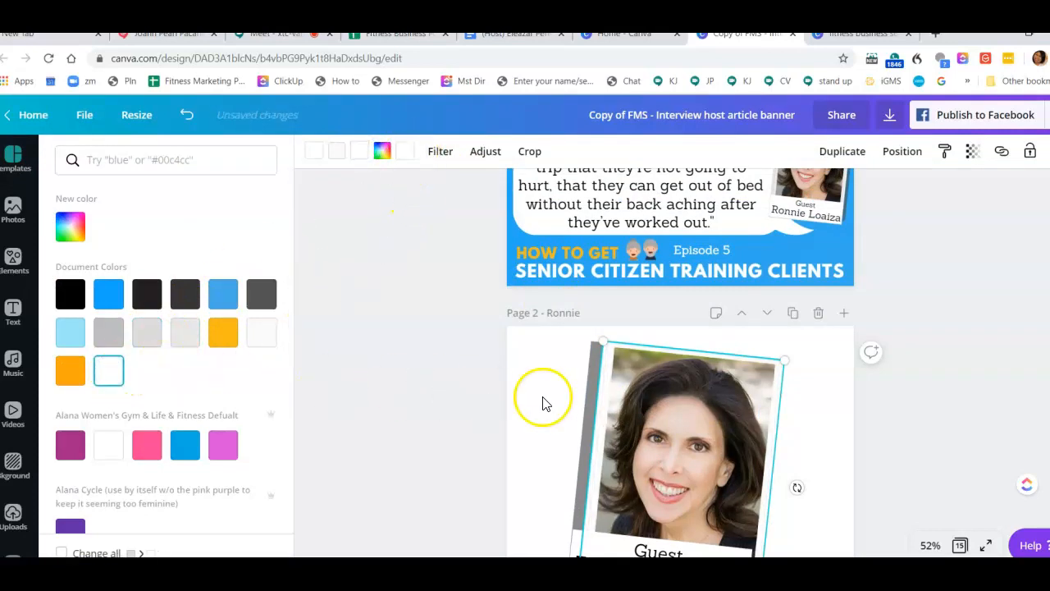
Move the framed photo back over the grey shadow rectangle and nudge it slightly left.
{"action": "scroll", "coordinate": [632, 408], "scroll_direction": "down", "scroll_amount": 3}
{"action": "scroll", "coordinate": [632, 408], "scroll_direction": "up", "scroll_amount": 3}
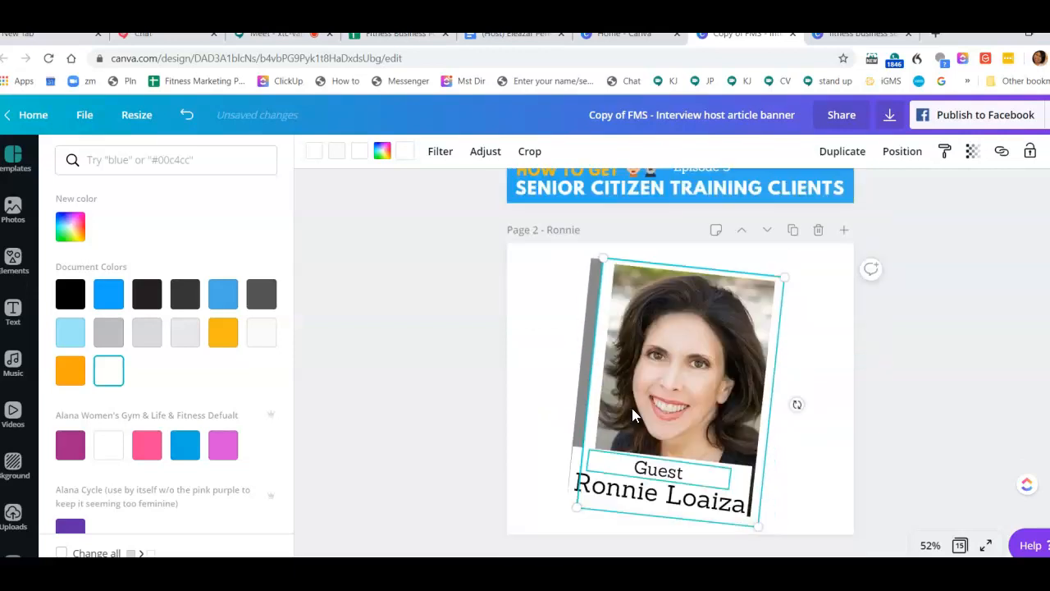
{"action": "left_click_drag", "start_coordinate": [664, 438], "coordinate": [664, 437]}
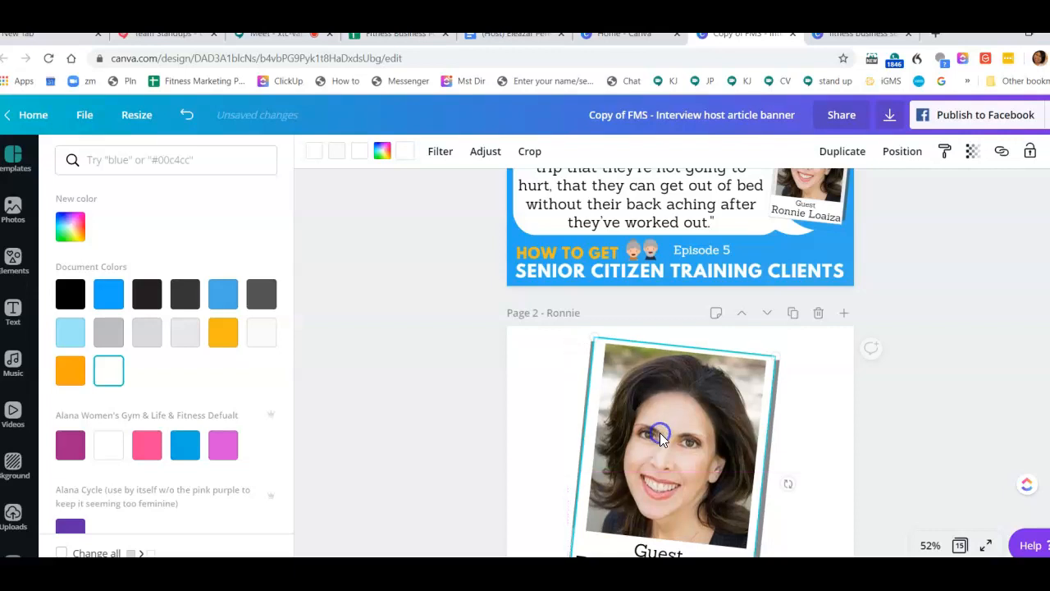
{"action": "scroll", "coordinate": [669, 437], "scroll_direction": "down", "scroll_amount": 3}
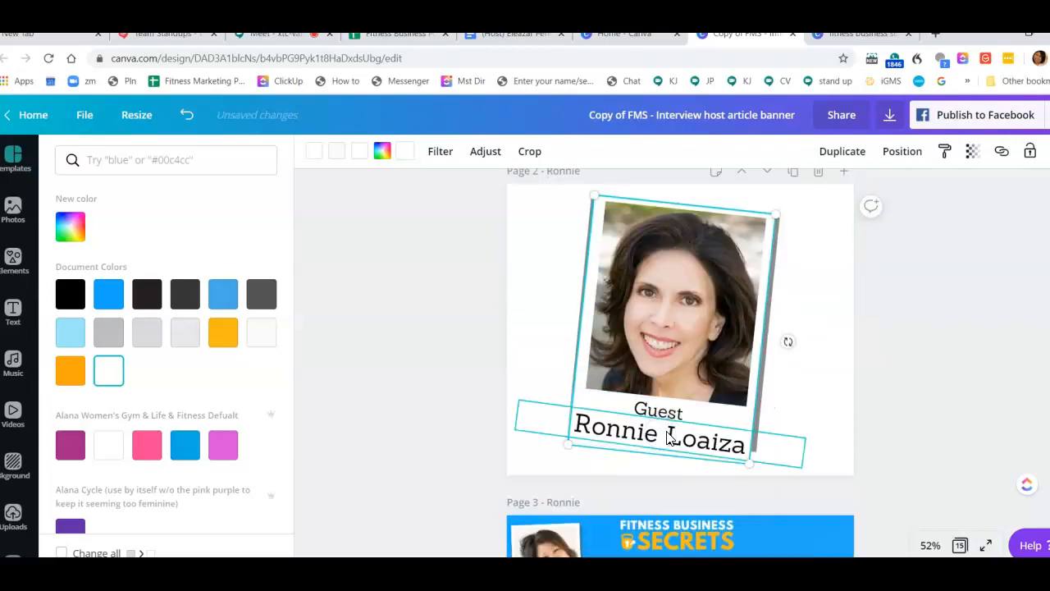
{"action": "left_click", "coordinate": [899, 399]}
{"action": "left_click", "coordinate": [689, 332]}
{"action": "key", "text": "Left"}
{"action": "key", "text": "Left"}
{"action": "key", "text": "Left"}
{"action": "key", "text": "Left"}
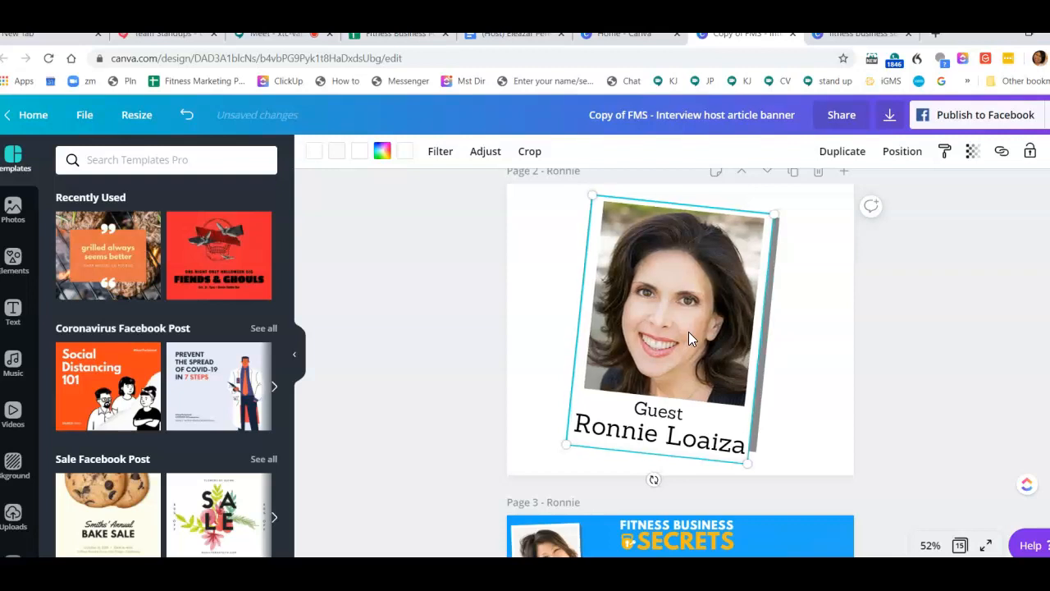
Shift the framed photo slightly up and compare its shadow with the guest headshot on the page 1 banner.
{"action": "left_click", "coordinate": [966, 318]}
{"action": "left_click", "coordinate": [743, 293]}
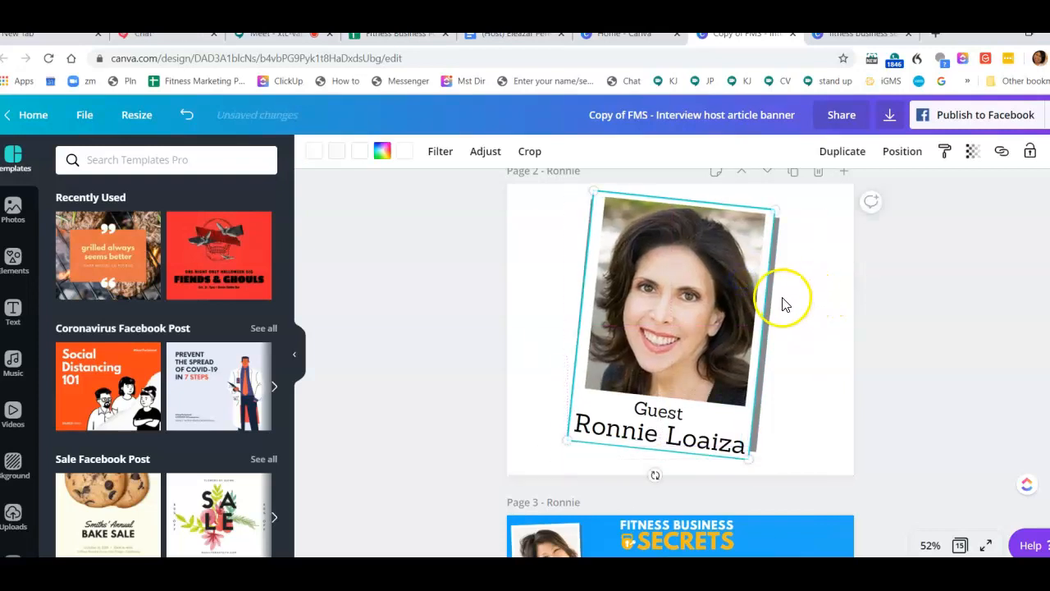
{"action": "scroll", "coordinate": [780, 309], "scroll_direction": "up", "scroll_amount": 5}
{"action": "scroll", "coordinate": [780, 309], "scroll_direction": "up", "scroll_amount": 1}
{"action": "scroll", "coordinate": [780, 302], "scroll_direction": "down", "scroll_amount": 8}
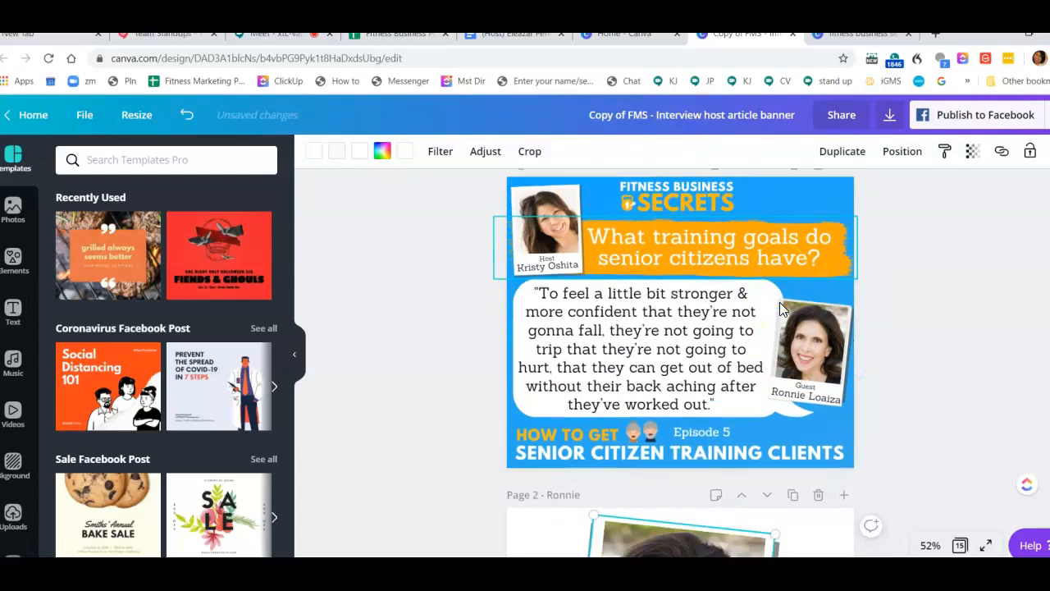
{"action": "scroll", "coordinate": [774, 352], "scroll_direction": "up", "scroll_amount": 3}
{"action": "scroll", "coordinate": [769, 341], "scroll_direction": "up", "scroll_amount": 1}
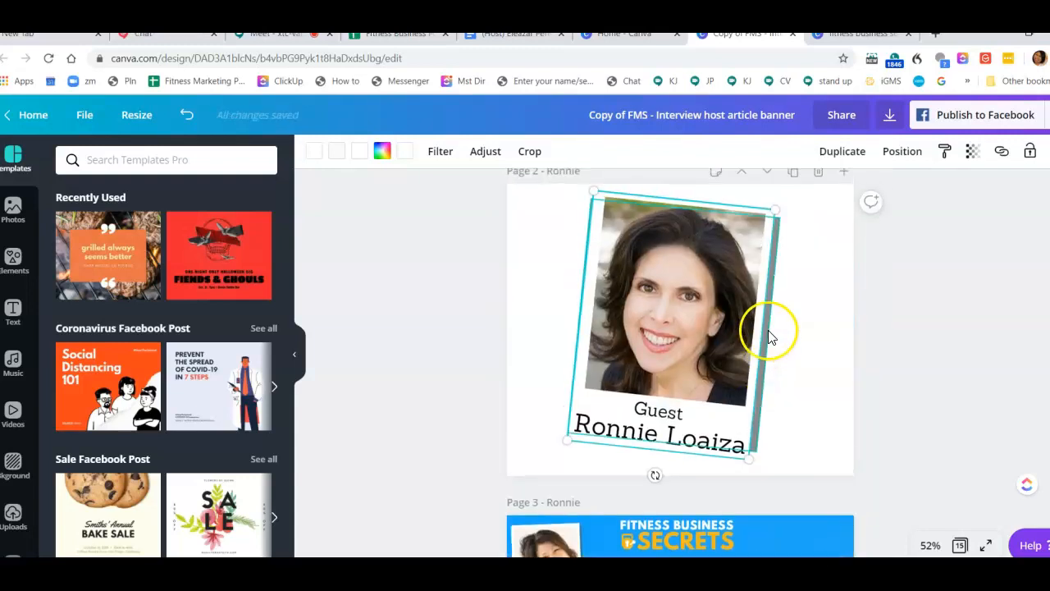
Move the grey shadow rectangle slightly down so it extends below the polaroid frame.
{"action": "left_click", "coordinate": [769, 330]}
{"action": "left_click_drag", "start_coordinate": [663, 440], "coordinate": [660, 451]}
{"action": "left_click", "coordinate": [937, 370]}
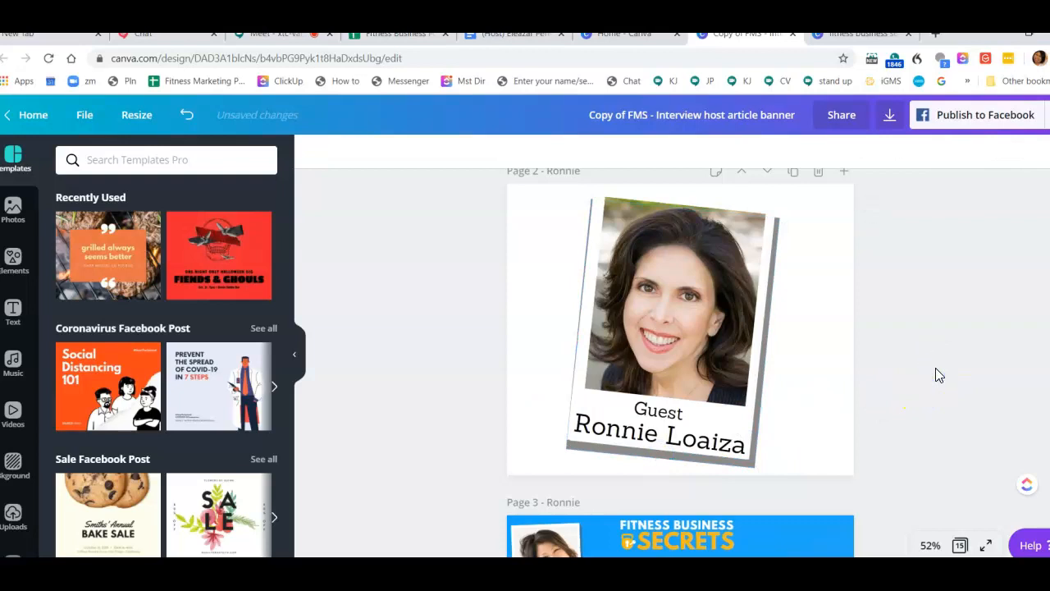
Try moving the framed photo slightly left and up, then undo the move.
{"action": "left_click", "coordinate": [810, 351]}
{"action": "left_click", "coordinate": [655, 378]}
{"action": "mouse_move", "coordinate": [652, 333]}
{"action": "left_mouse_down"}
{"action": "mouse_move", "coordinate": [664, 335]}
{"action": "mouse_move", "coordinate": [628, 331]}
{"action": "mouse_move", "coordinate": [646, 300]}
{"action": "mouse_move", "coordinate": [646, 331]}
{"action": "left_mouse_up"}
Rotate the "Guest" and name text lines together slightly counterclockwise and nudge the framed photo slightly down.
{"action": "left_click", "coordinate": [645, 407]}
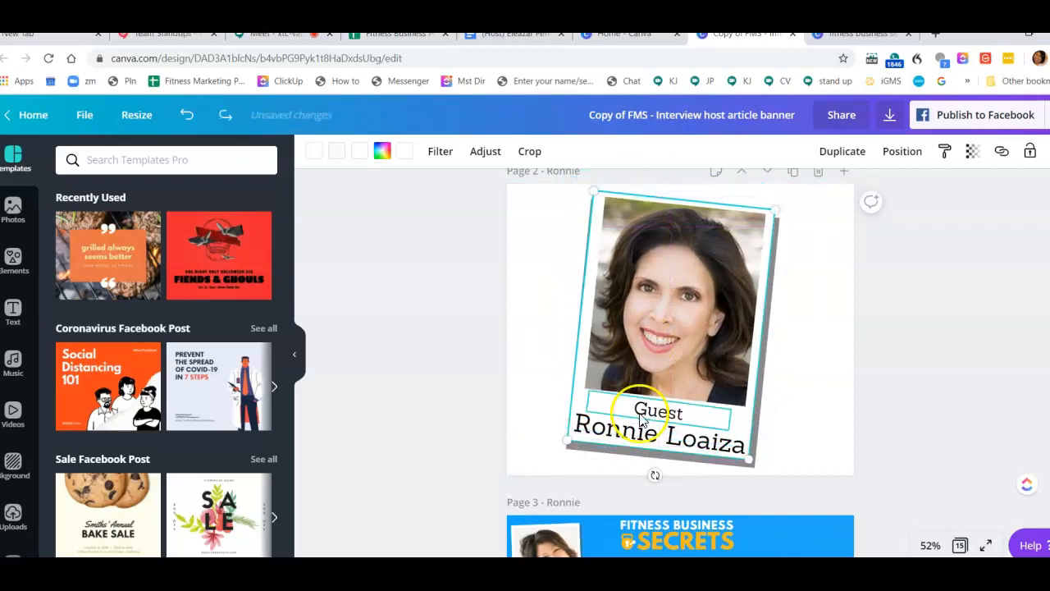
{"action": "left_click", "coordinate": [623, 437]}
{"action": "left_click", "coordinate": [661, 490]}
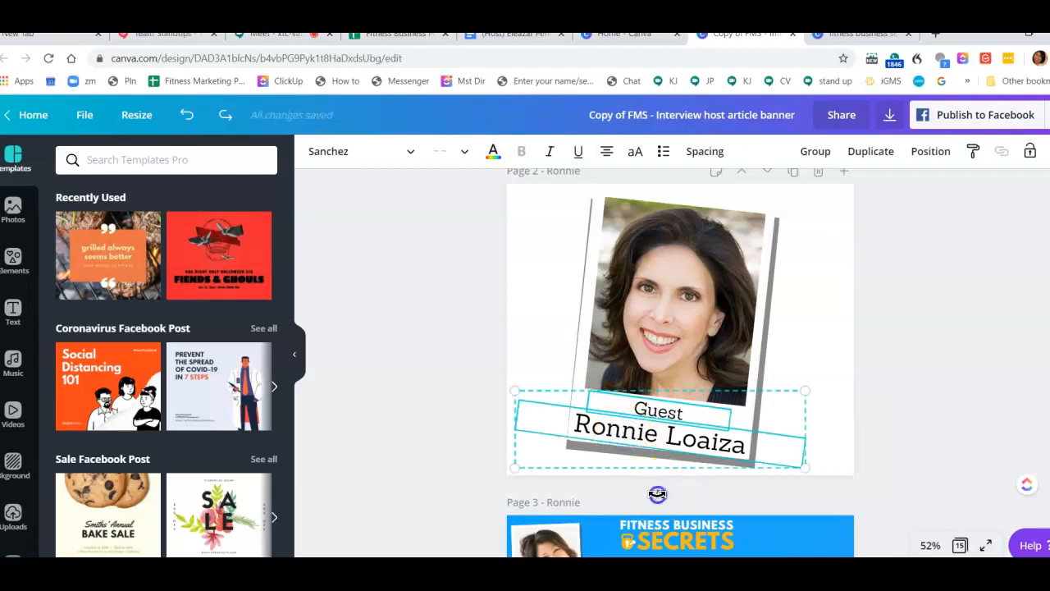
{"action": "left_click_drag", "start_coordinate": [659, 493], "coordinate": [658, 494]}
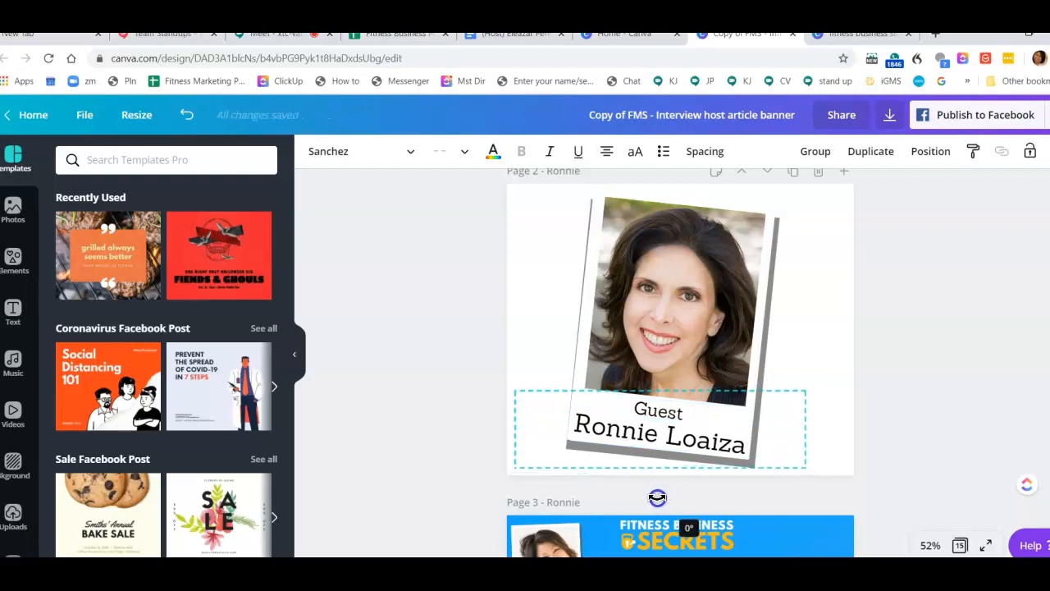
{"action": "left_click_drag", "start_coordinate": [657, 497], "coordinate": [660, 498]}
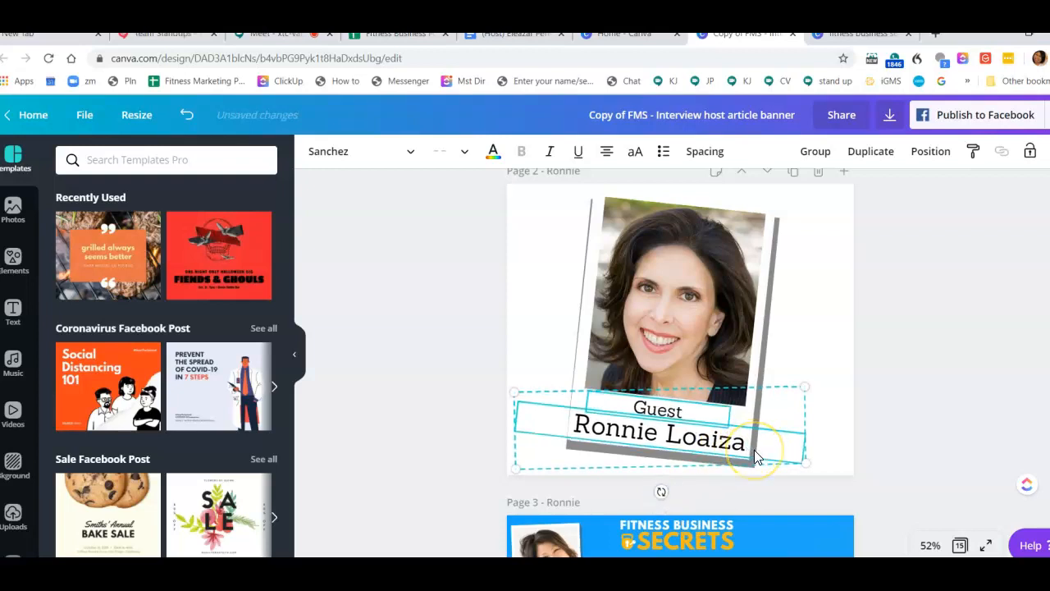
{"action": "left_click", "coordinate": [618, 257]}
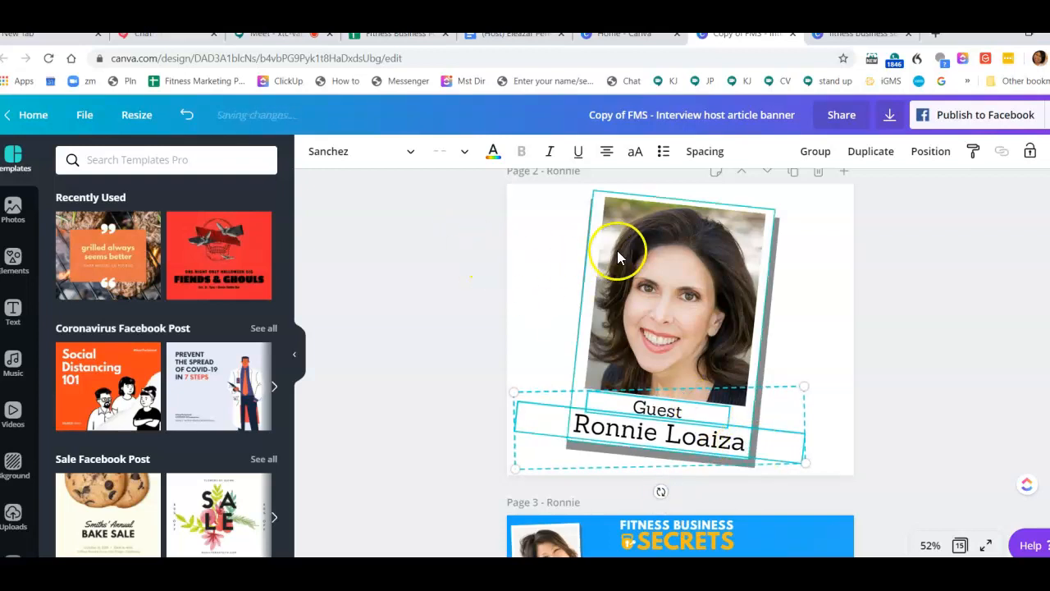
{"action": "left_click", "coordinate": [619, 260]}
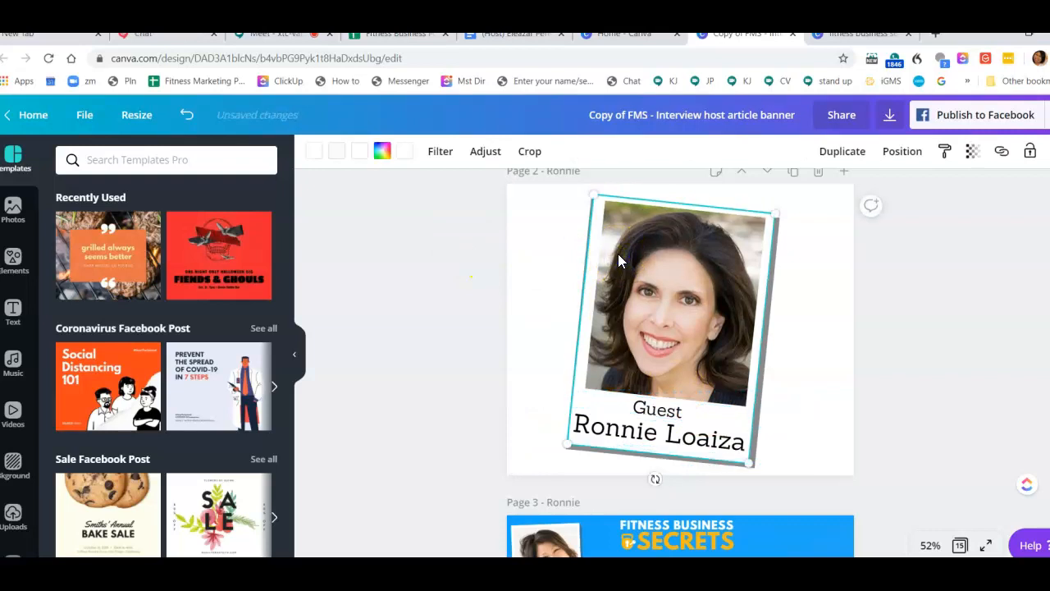
Group both text lines, the white name label and the framed photo, and move the group slightly up and left.
{"action": "left_click", "coordinate": [634, 400]}
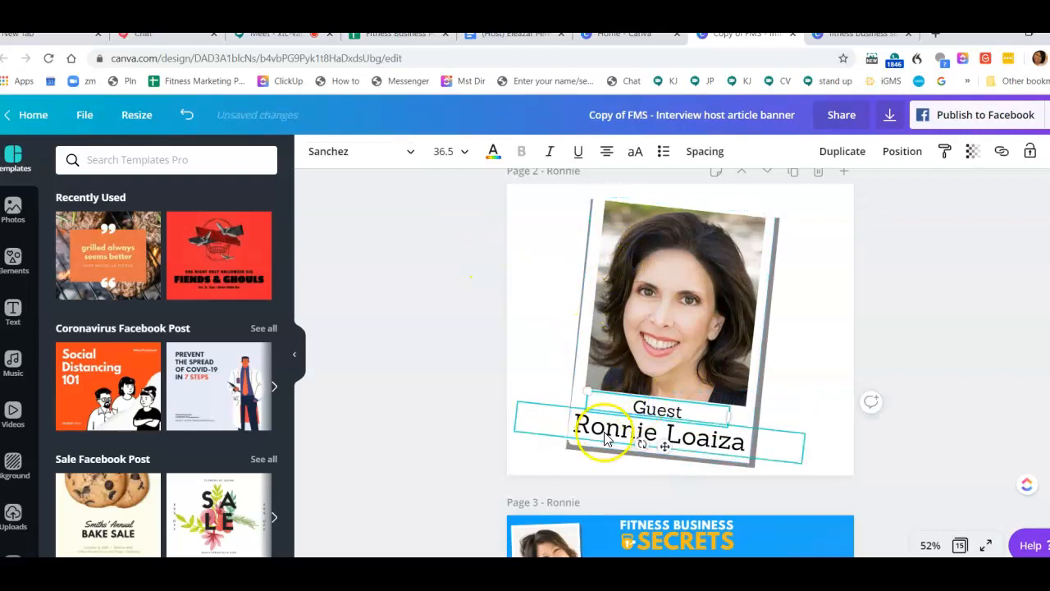
{"action": "left_click", "coordinate": [745, 419], "text": "shift"}
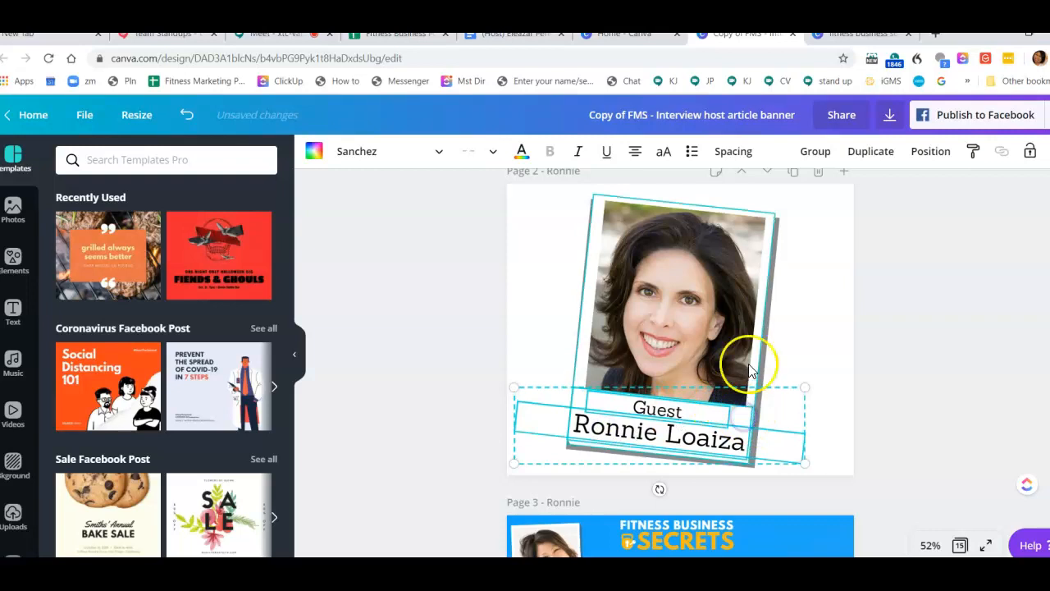
{"action": "left_click", "coordinate": [748, 331], "text": "shift"}
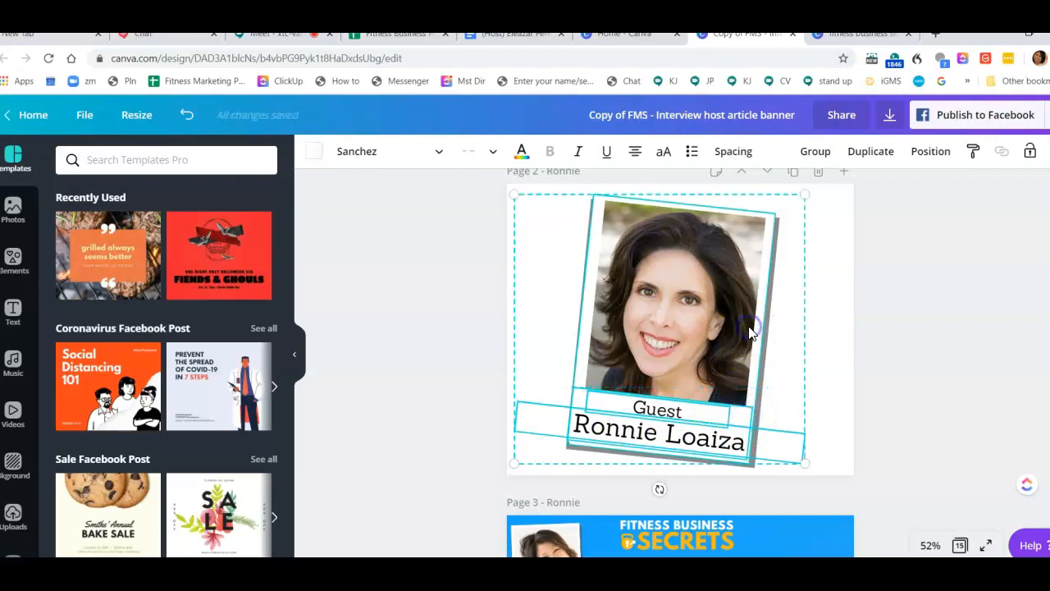
{"action": "left_click", "coordinate": [816, 151]}
{"action": "left_click_drag", "start_coordinate": [746, 286], "coordinate": [739, 282]}
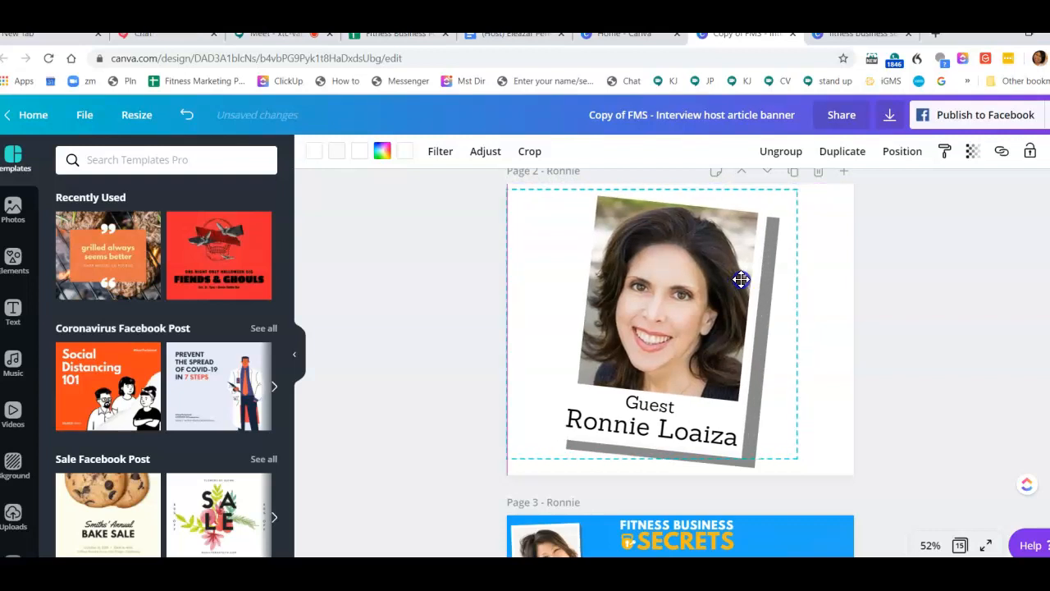
{"action": "left_click", "coordinate": [804, 351]}
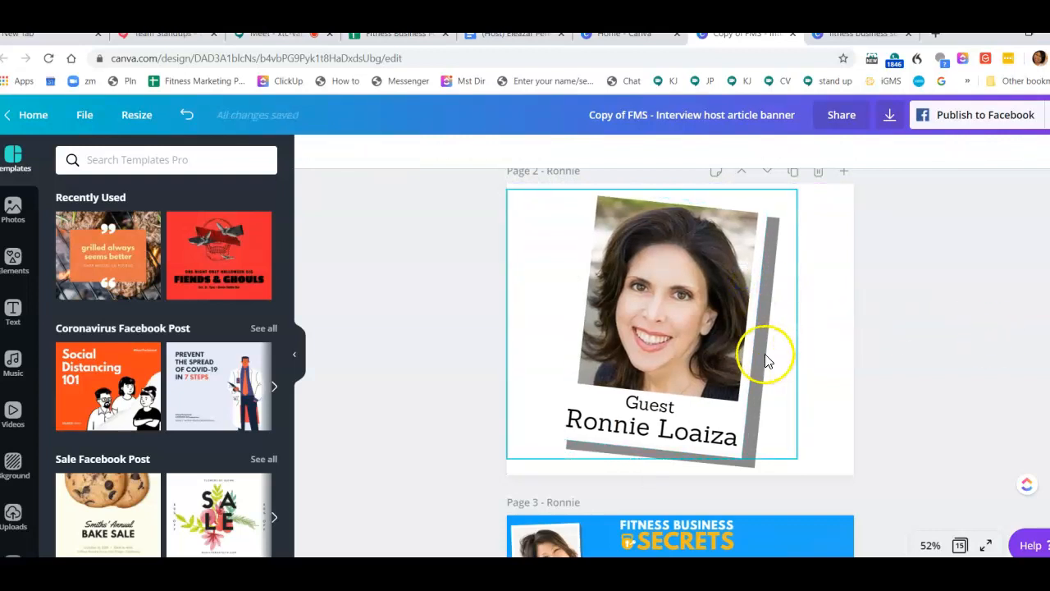
Narrow the grey shadow rectangle from both sides and adjust its rotation to 6°.
{"action": "left_click", "coordinate": [757, 462]}
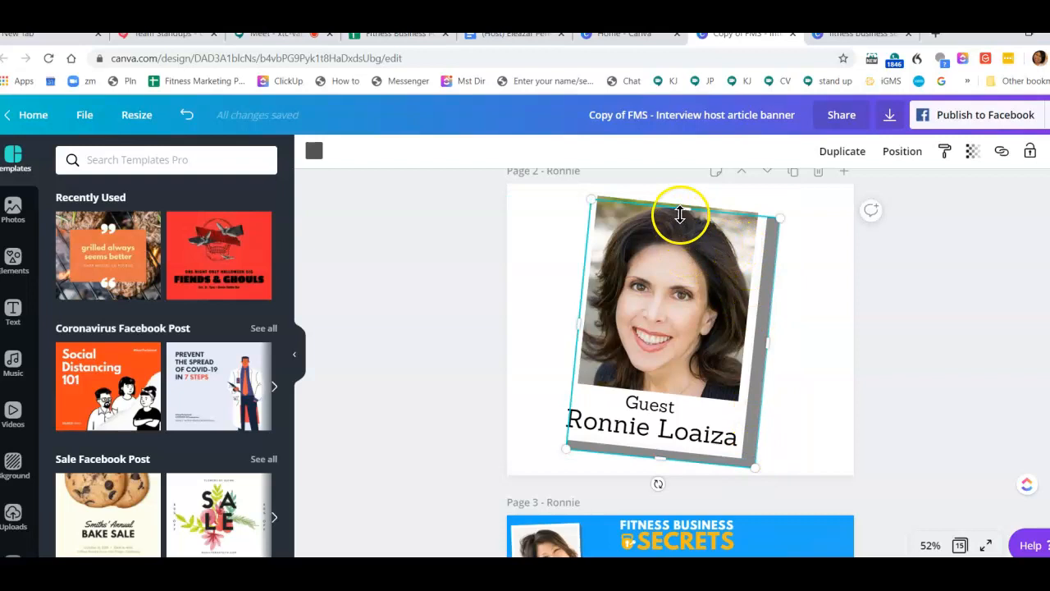
{"action": "left_click_drag", "start_coordinate": [774, 340], "coordinate": [765, 338]}
{"action": "left_click_drag", "start_coordinate": [578, 328], "coordinate": [583, 329]}
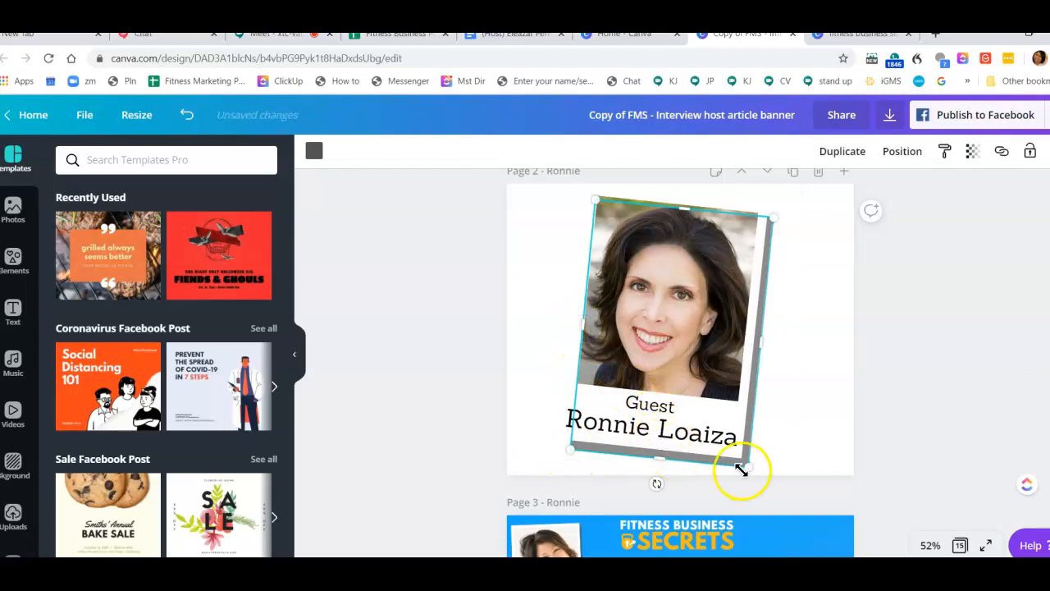
{"action": "left_click_drag", "start_coordinate": [660, 453], "coordinate": [658, 486]}
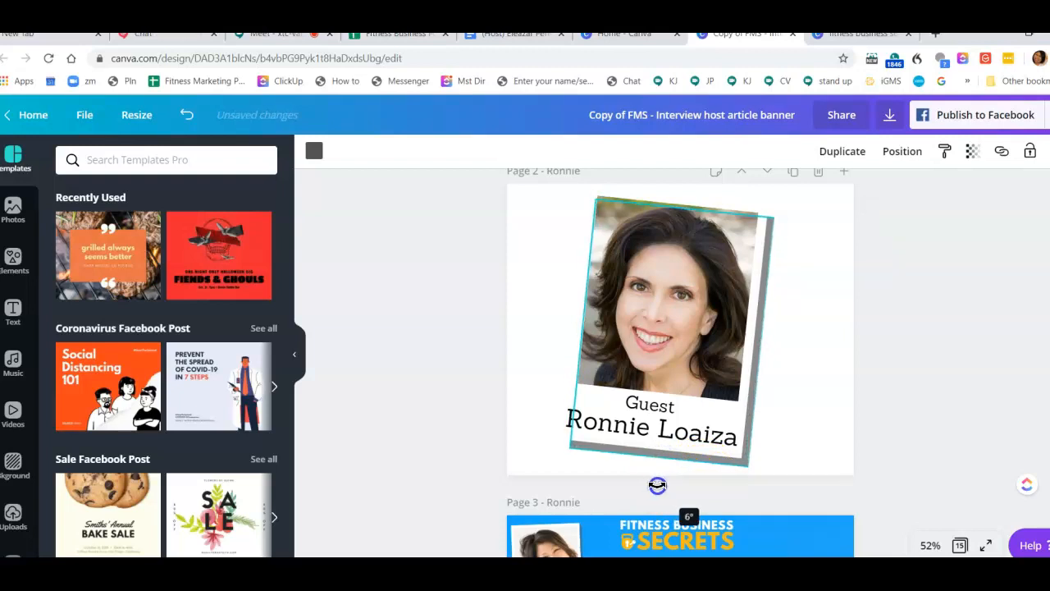